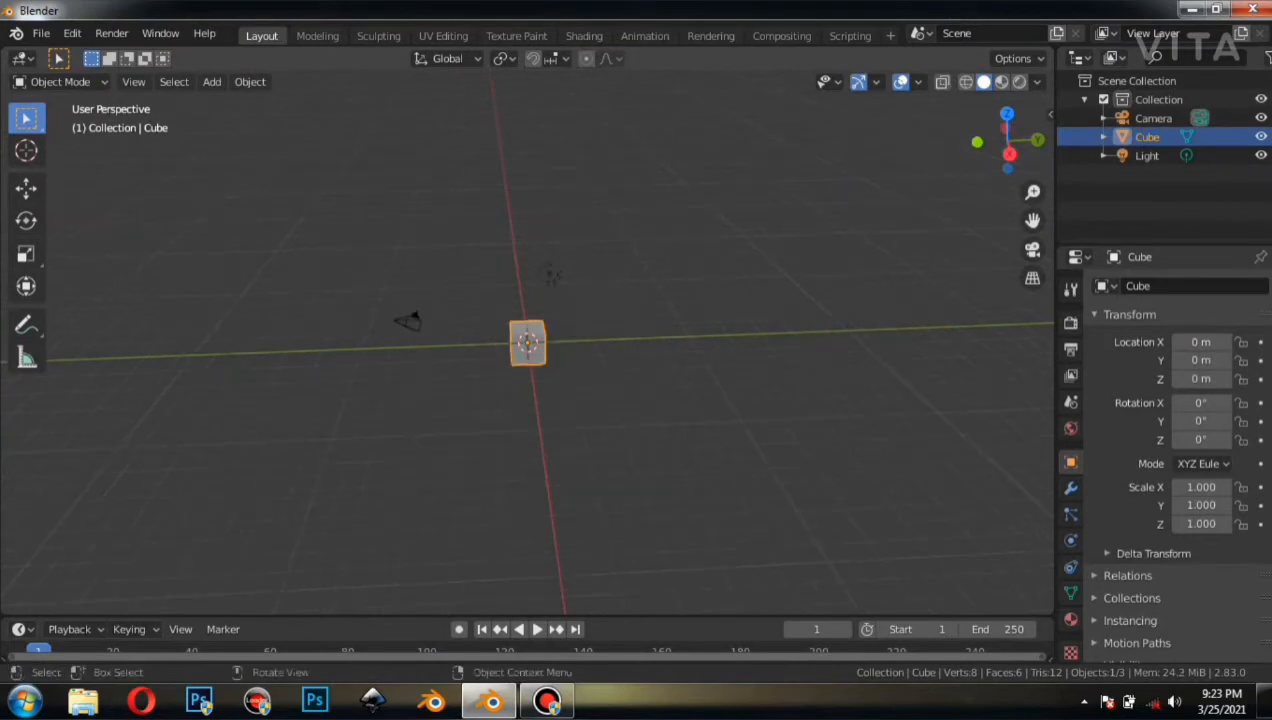
Move the cube along the X axis to about -39 m.
key("g")
key("x")
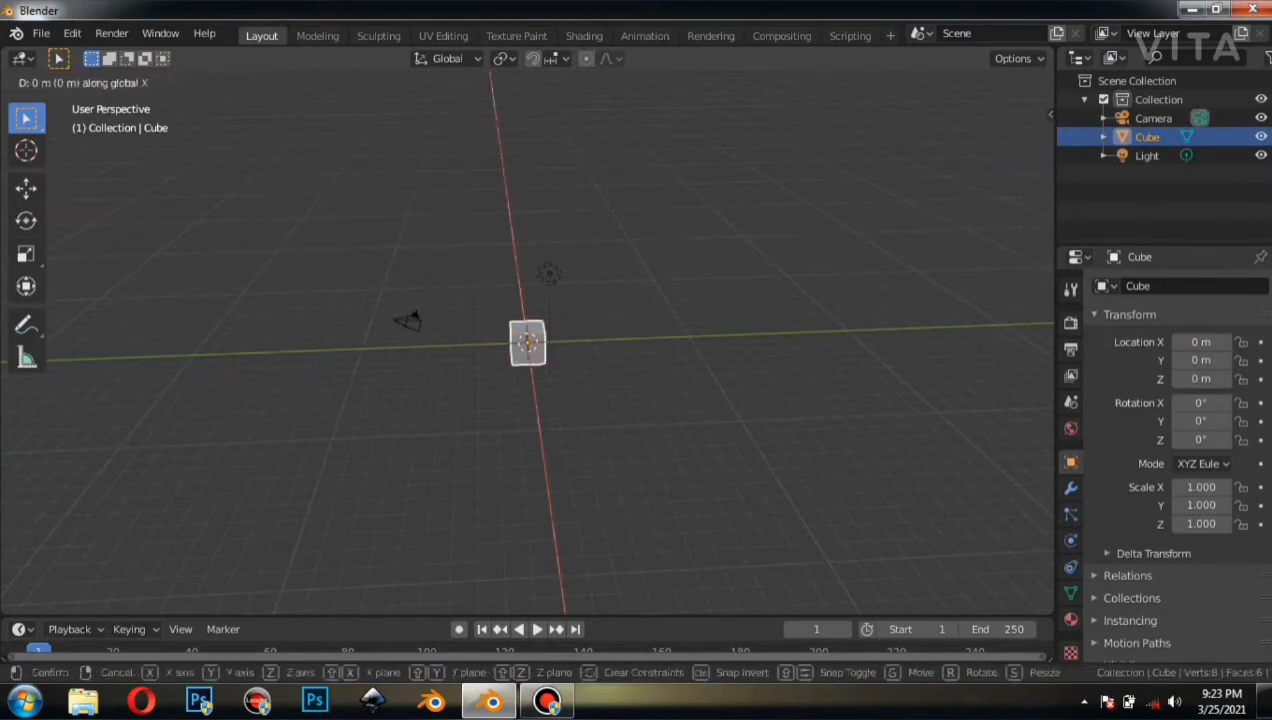
key("Return")
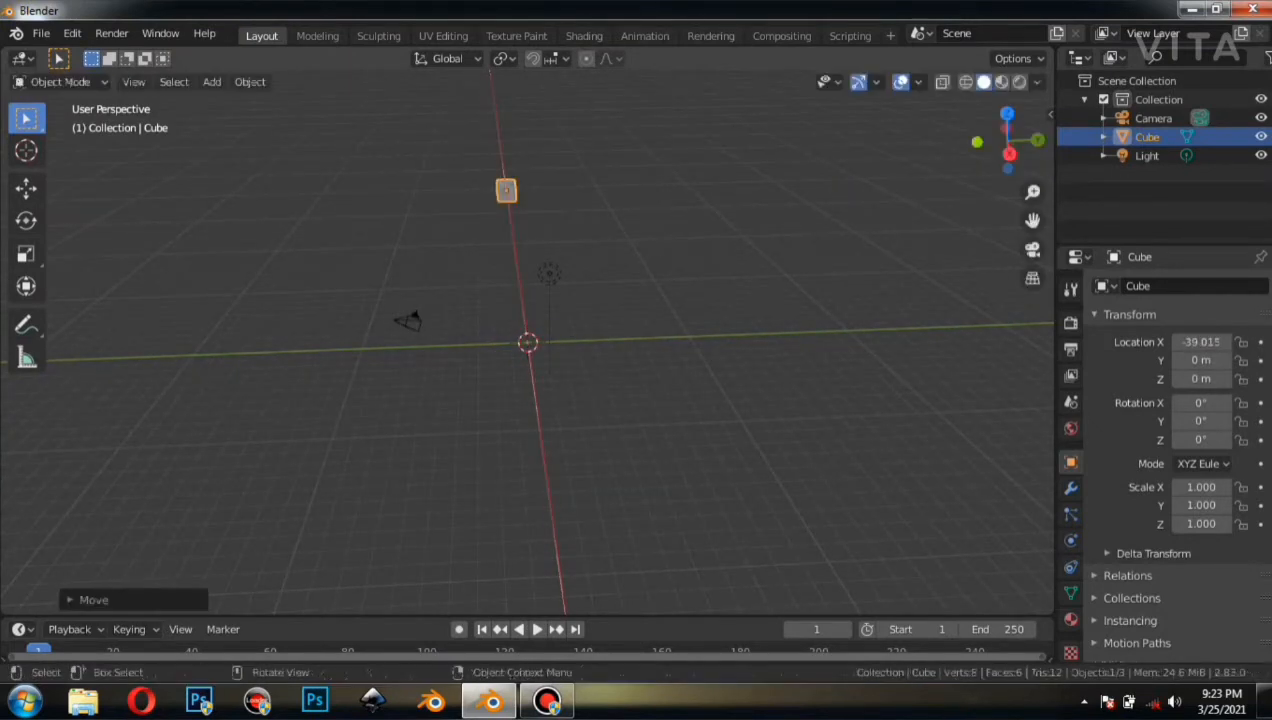
Add a UV sphere at the world origin.
key("shift+a")
mouse_move(480, 299)
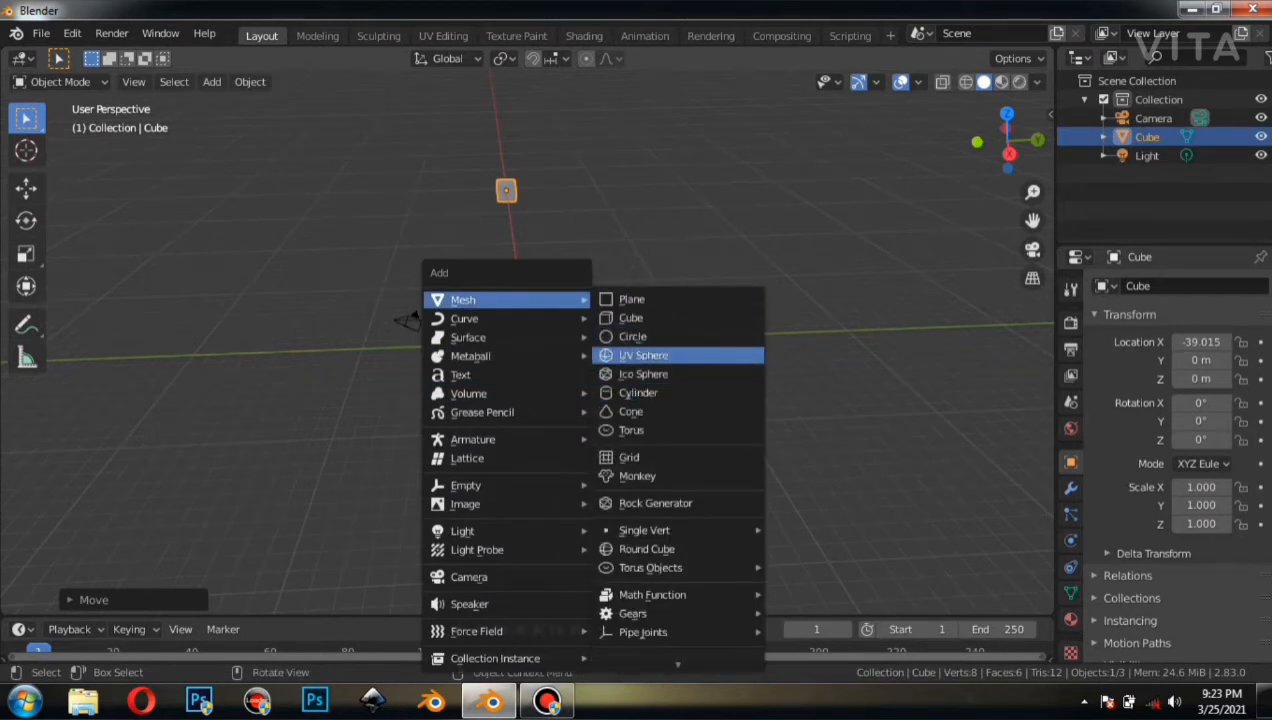
left_click(643, 355)
scroll(643, 355, "up", 4)
middle_click_drag(643, 355, 622, 333)
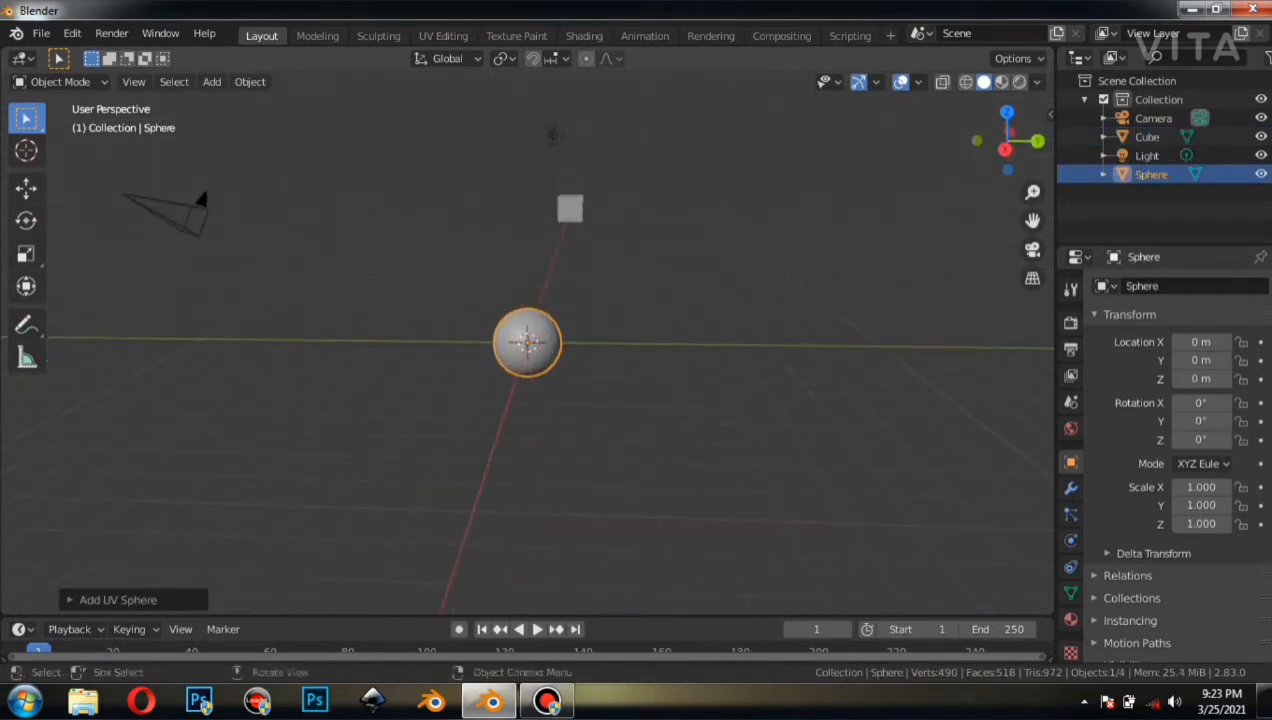
scroll(527, 342, "up", 2)
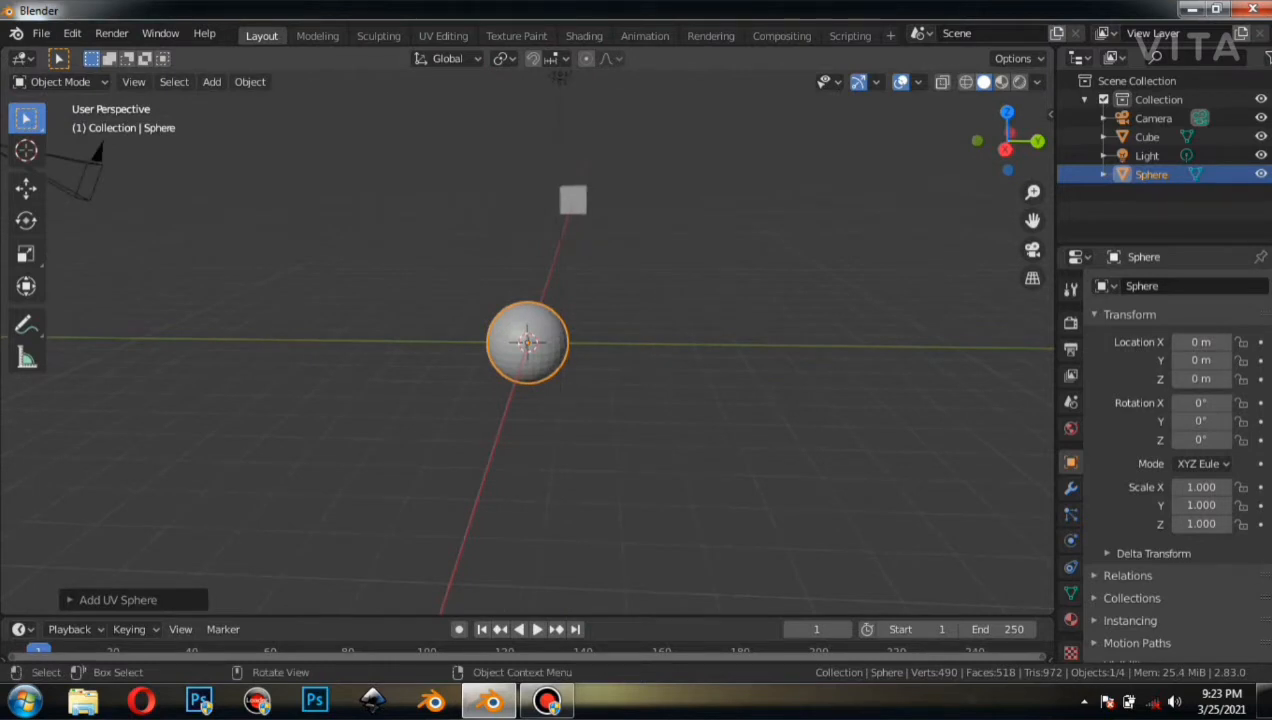
Add an emitter particle system to the sphere.
key("shift")
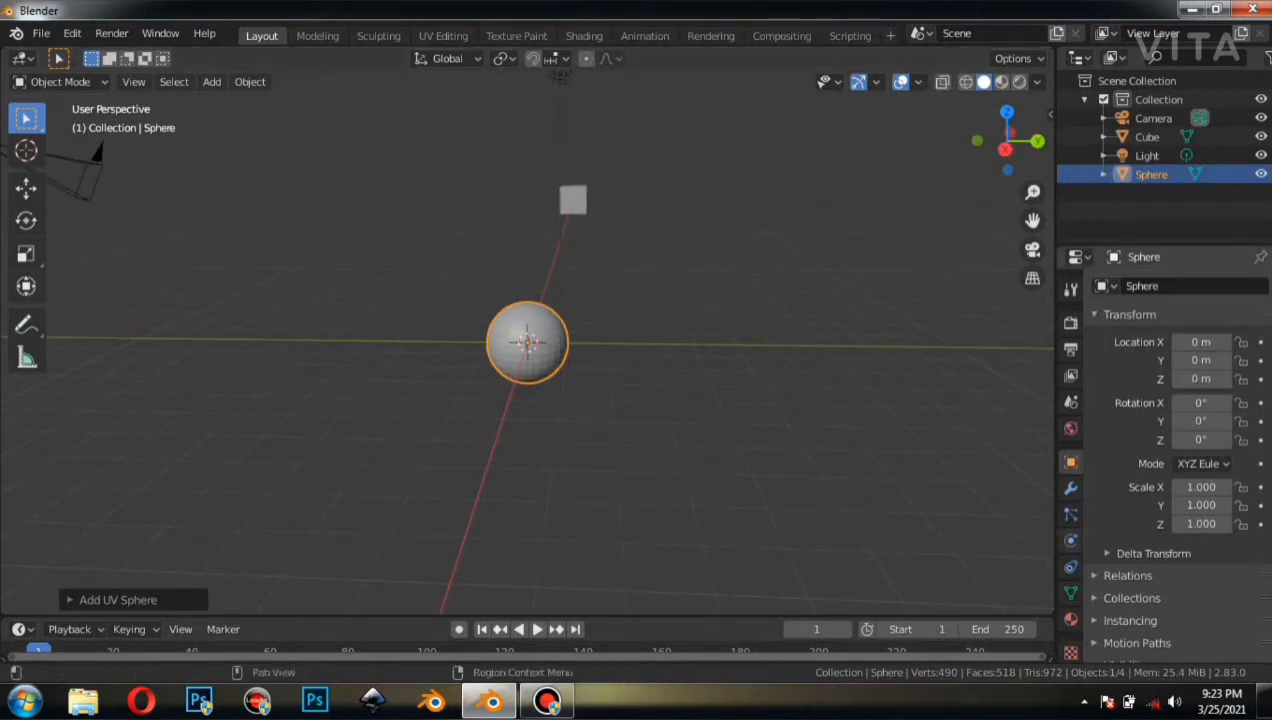
left_click(1070, 513)
left_click(1260, 286)
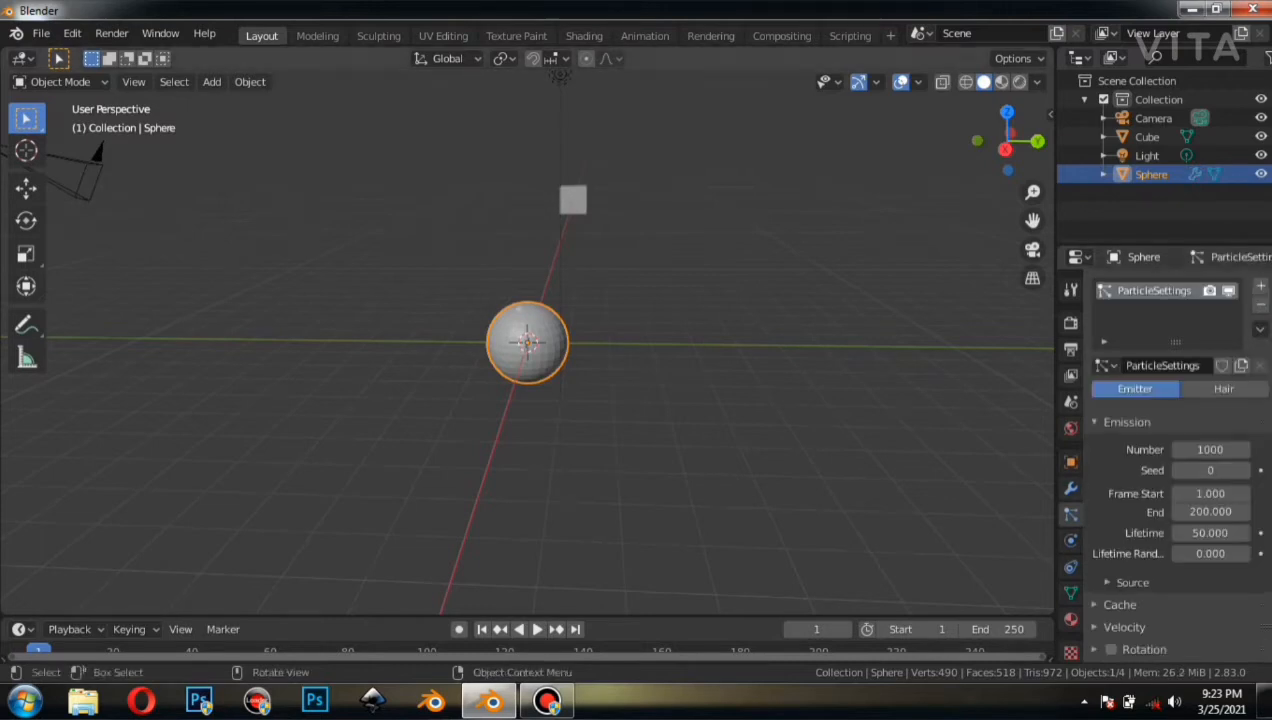
Render the sphere's particles as Object and assign the cube as the instance object.
middle_click_drag(760, 400, 784, 400)
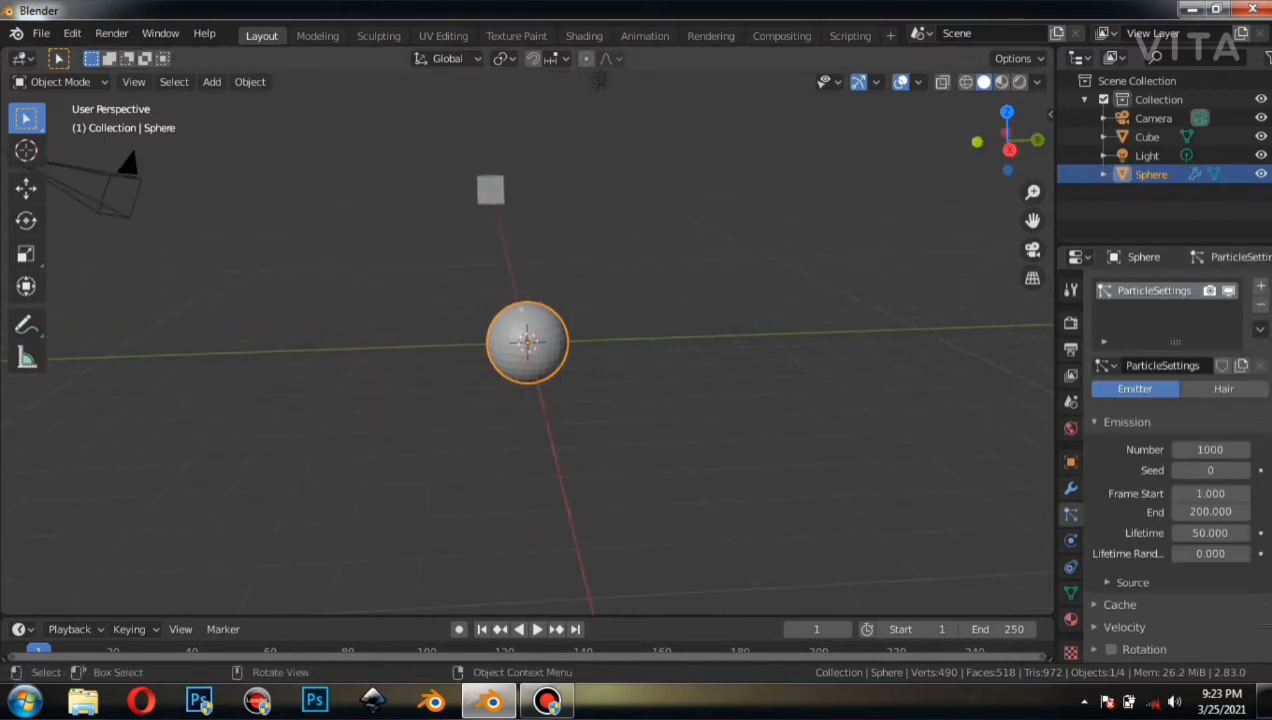
scroll(1165, 460, "down", 3)
scroll(1165, 460, "down", 3)
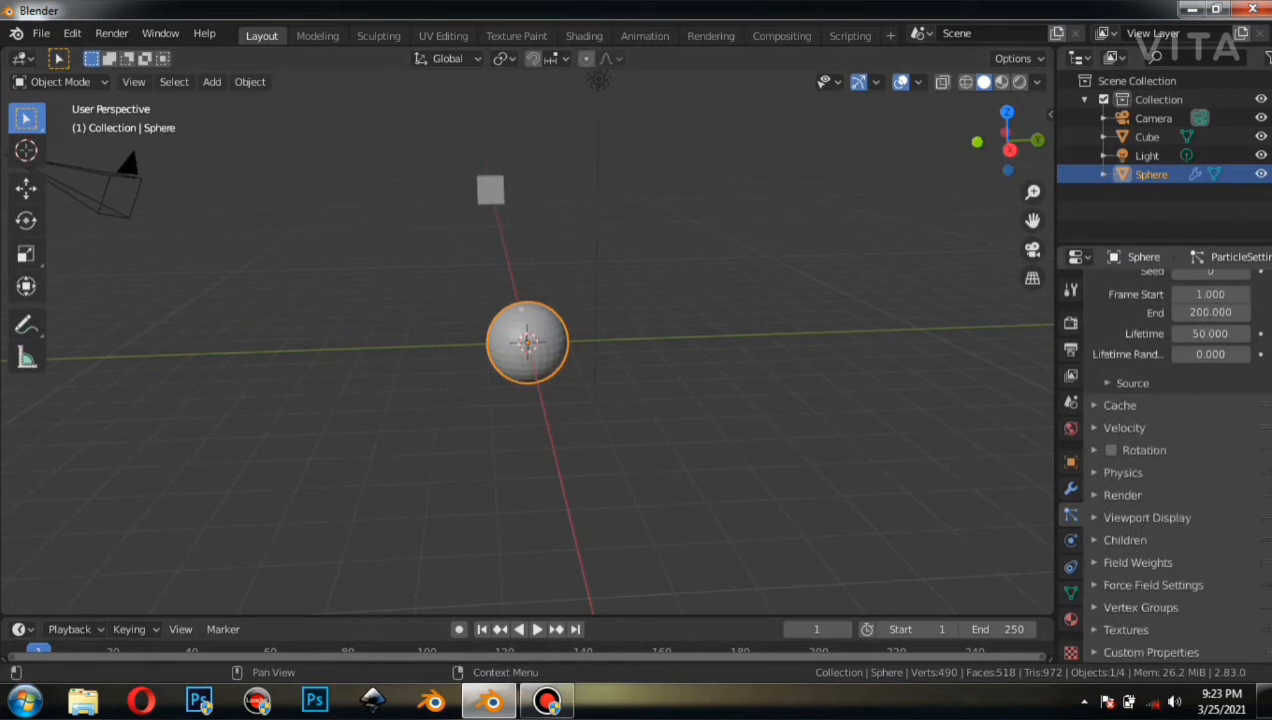
left_click(1122, 495)
left_click(1210, 522)
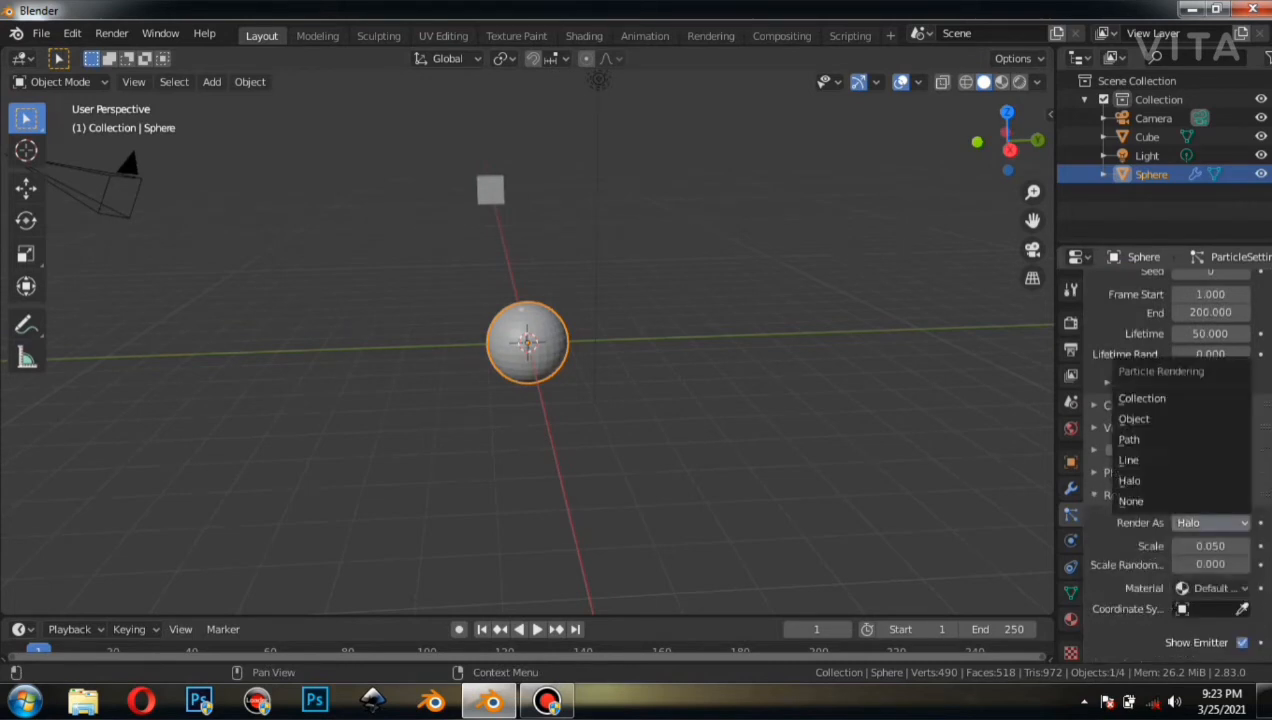
left_click(1134, 418)
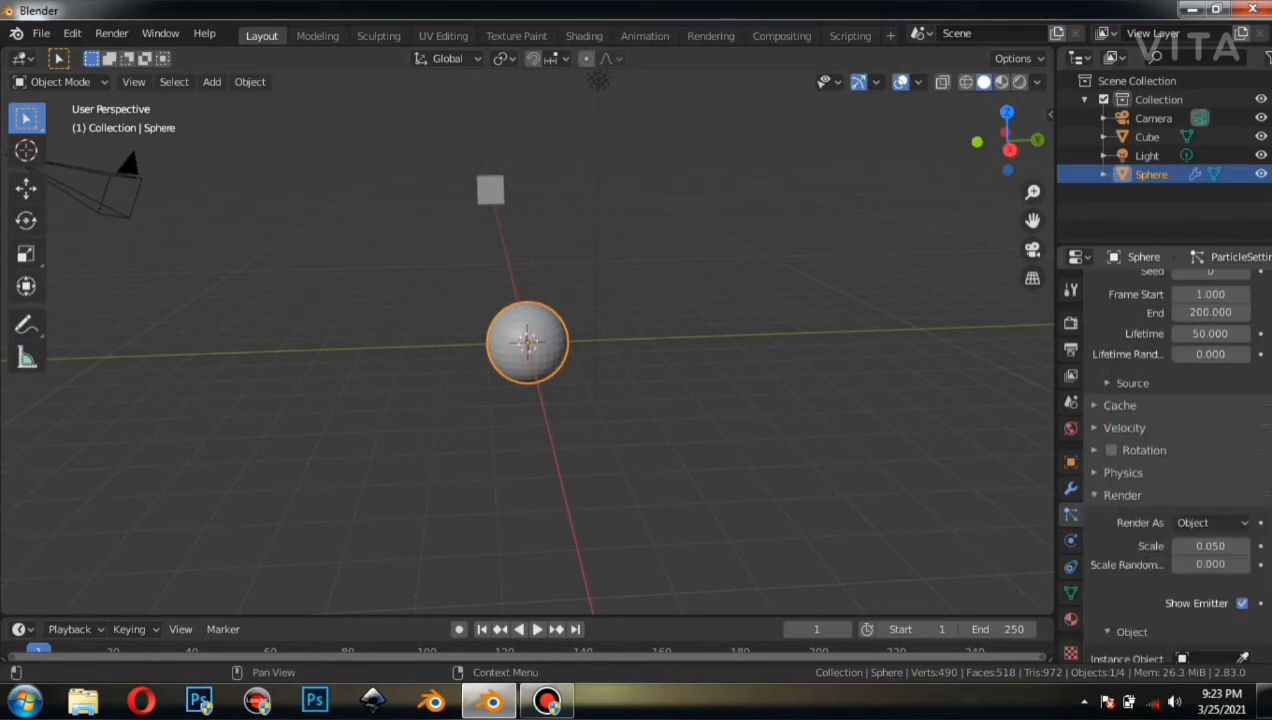
scroll(1170, 460, "down", 1)
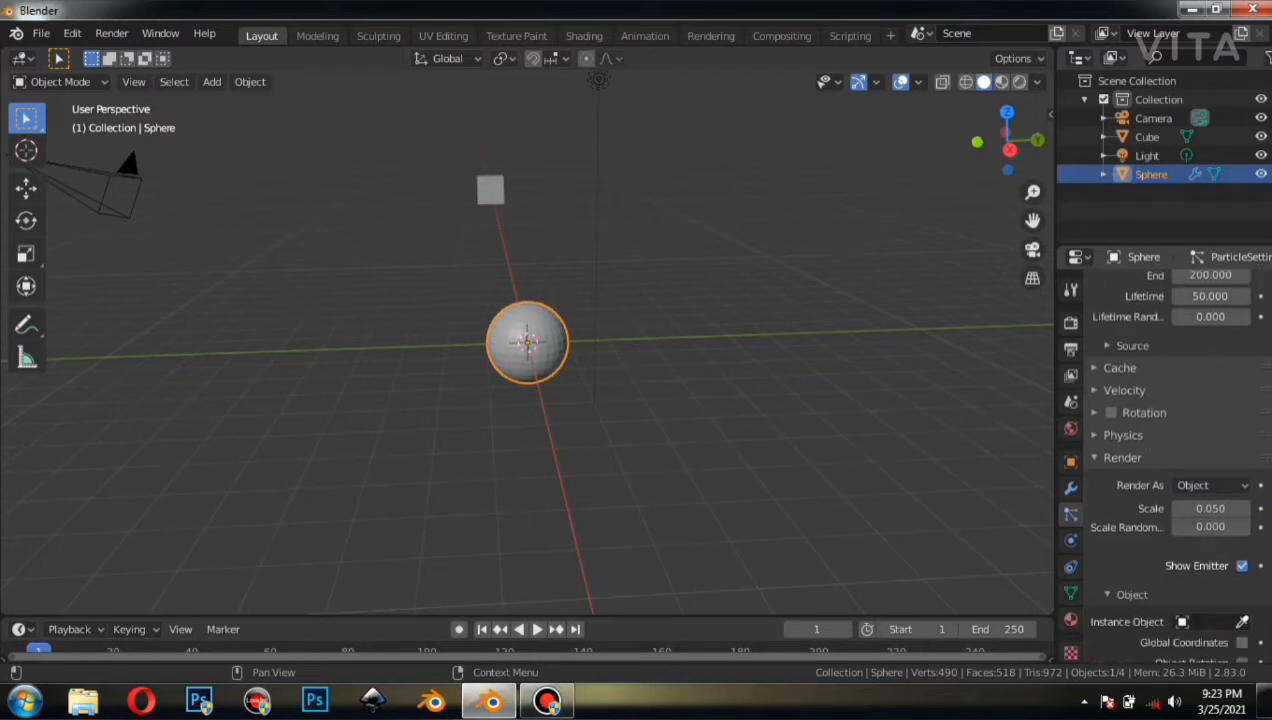
left_click(1242, 622)
left_click(492, 184)
Set the Gravity field weight of the sphere's particle system to 0.
scroll(1165, 460, "down", 4)
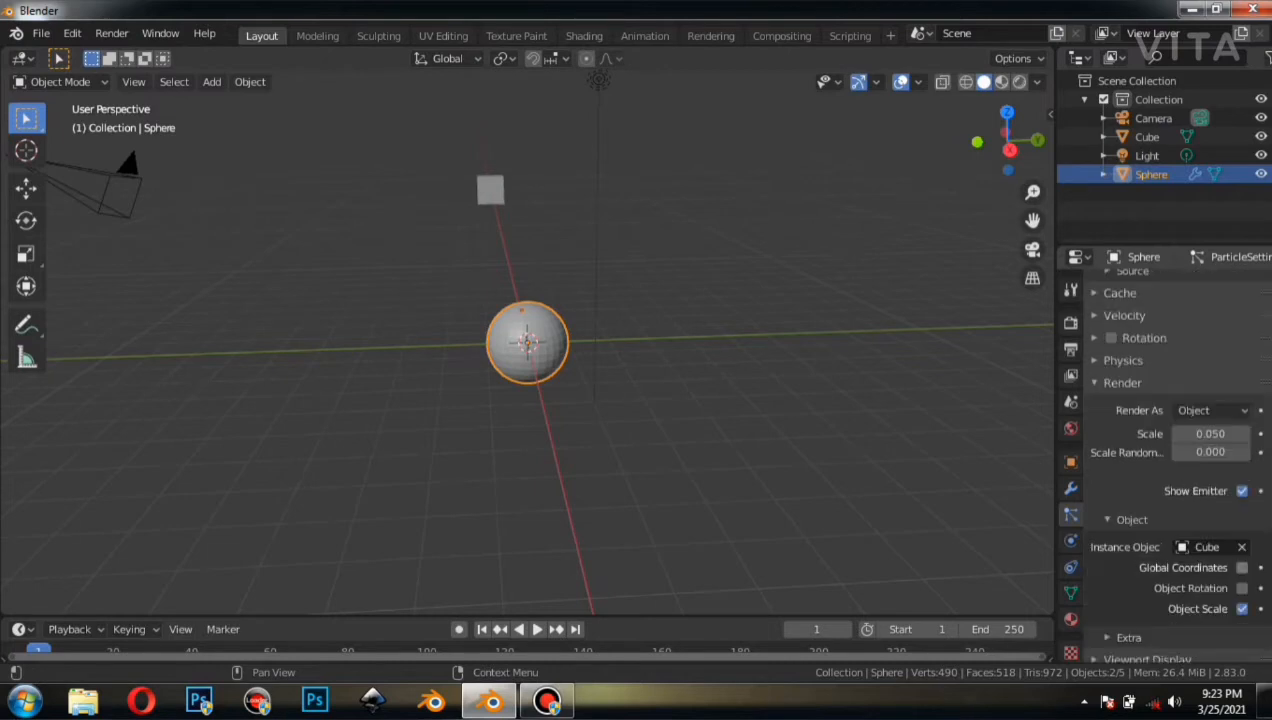
scroll(1165, 460, "down", 1)
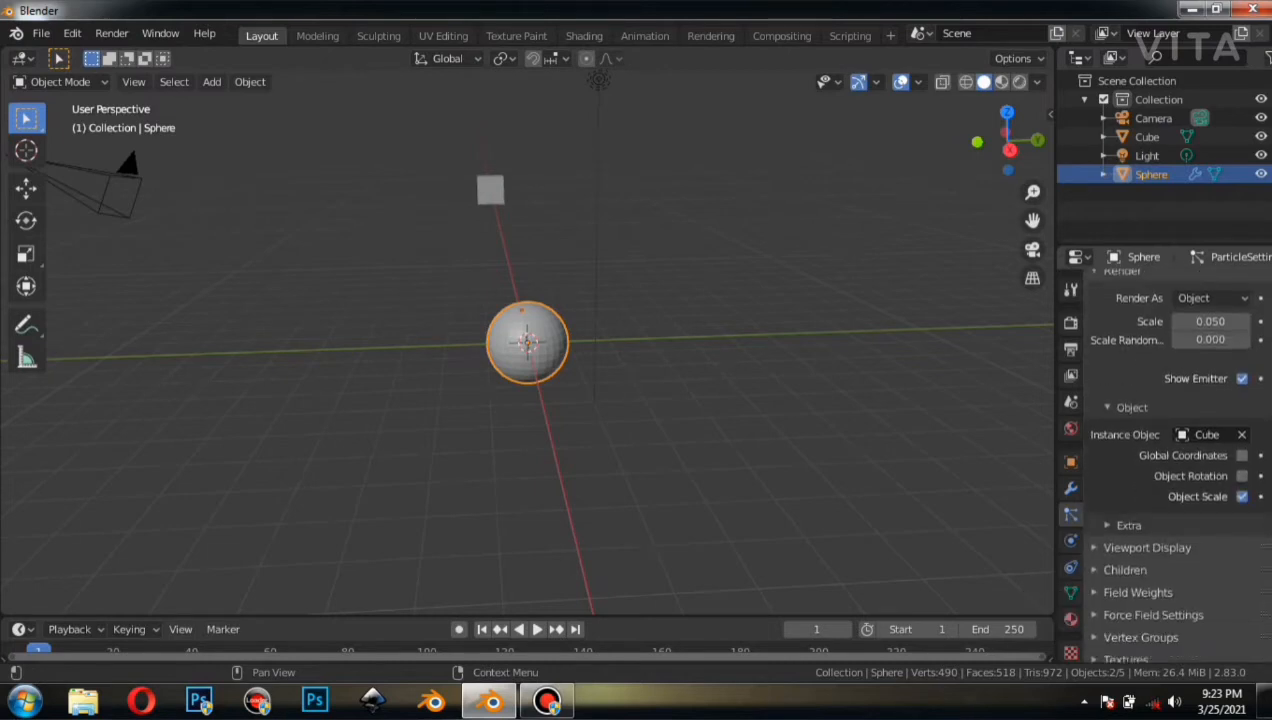
scroll(1165, 460, "down", 1)
left_click(1137, 563)
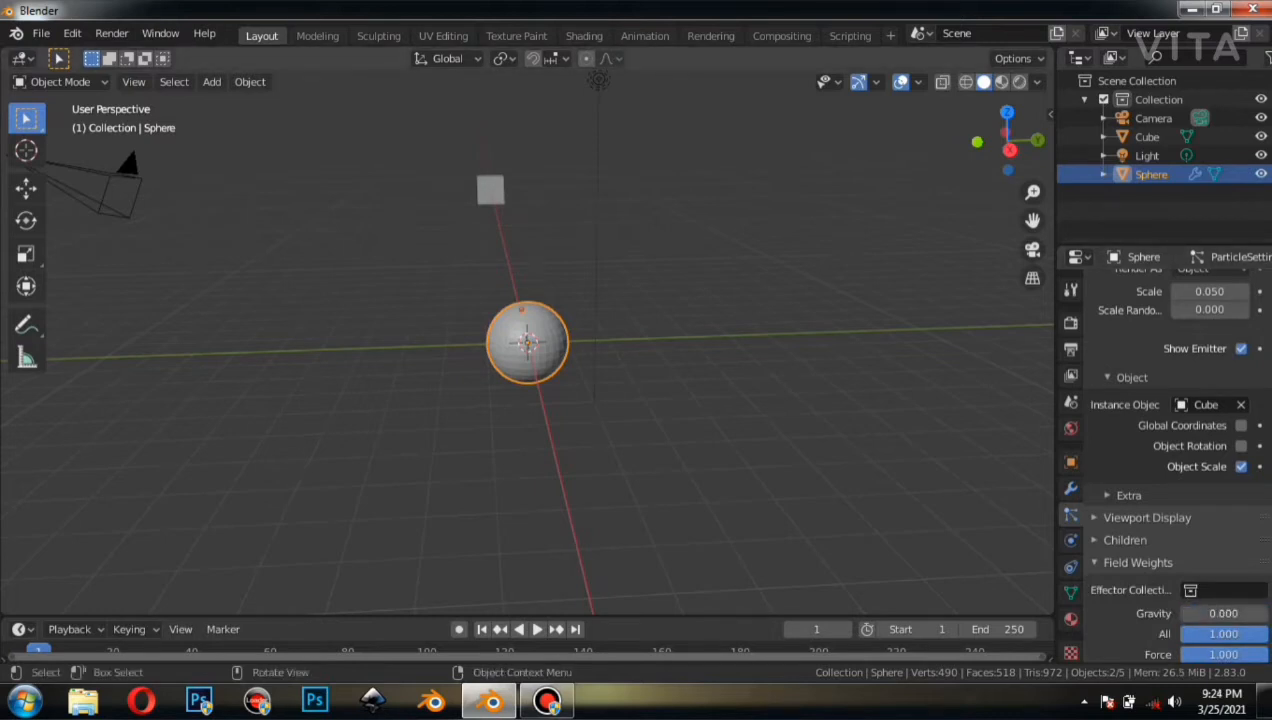
Play the particle simulation to frame 64, enlarging the timeline area, and examine the emitted cubes around the sphere.
key("space")
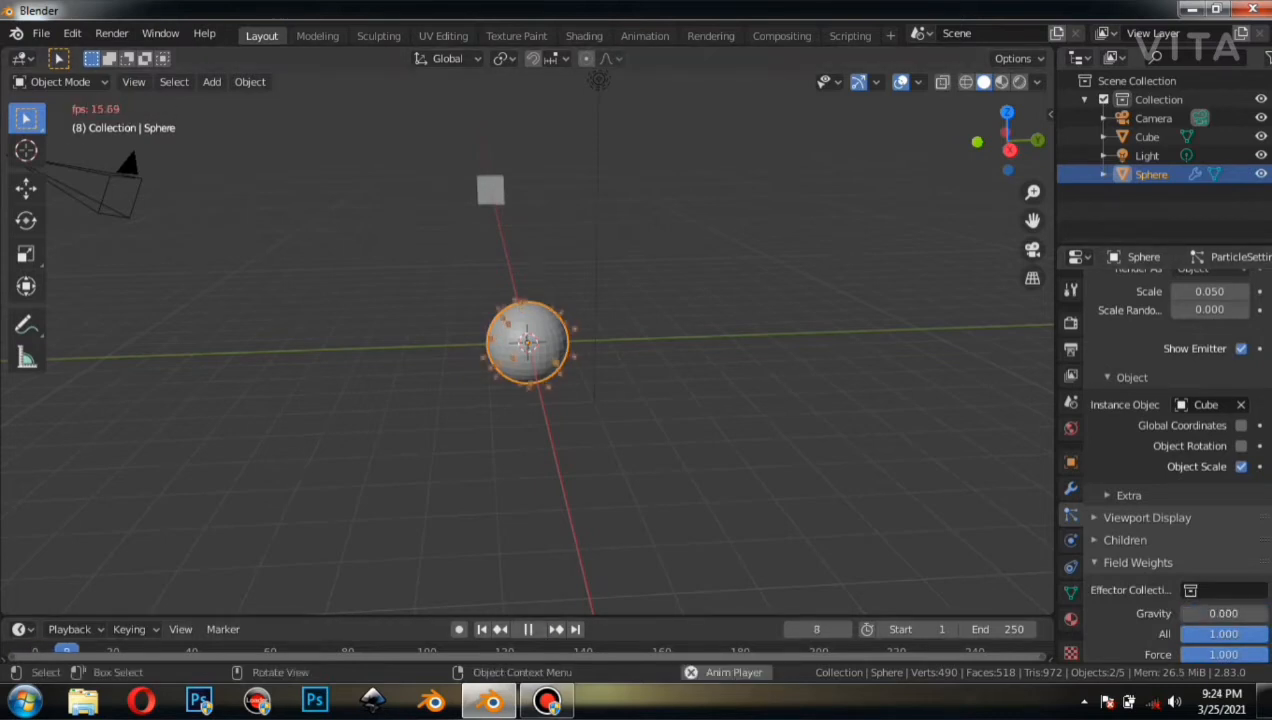
left_click_drag(528, 615, 528, 534)
key("space")
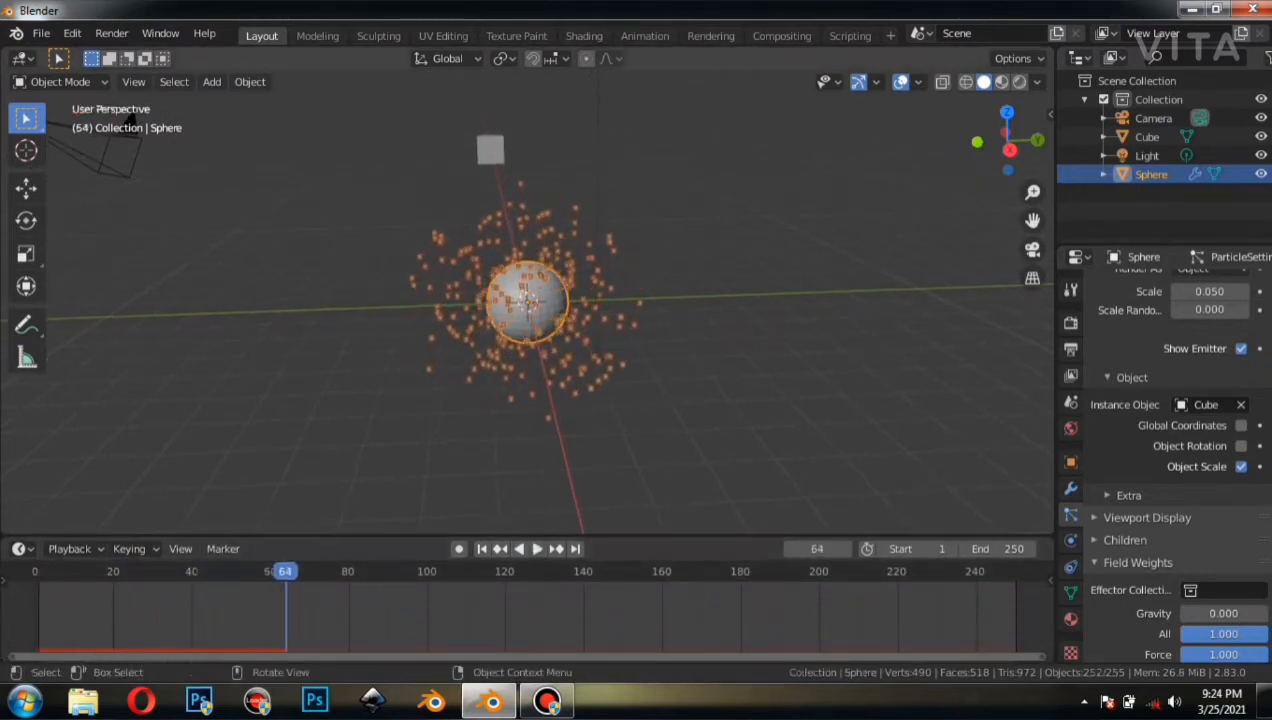
scroll(640, 330, "up", 1)
middle_click_drag(640, 330, 604, 330)
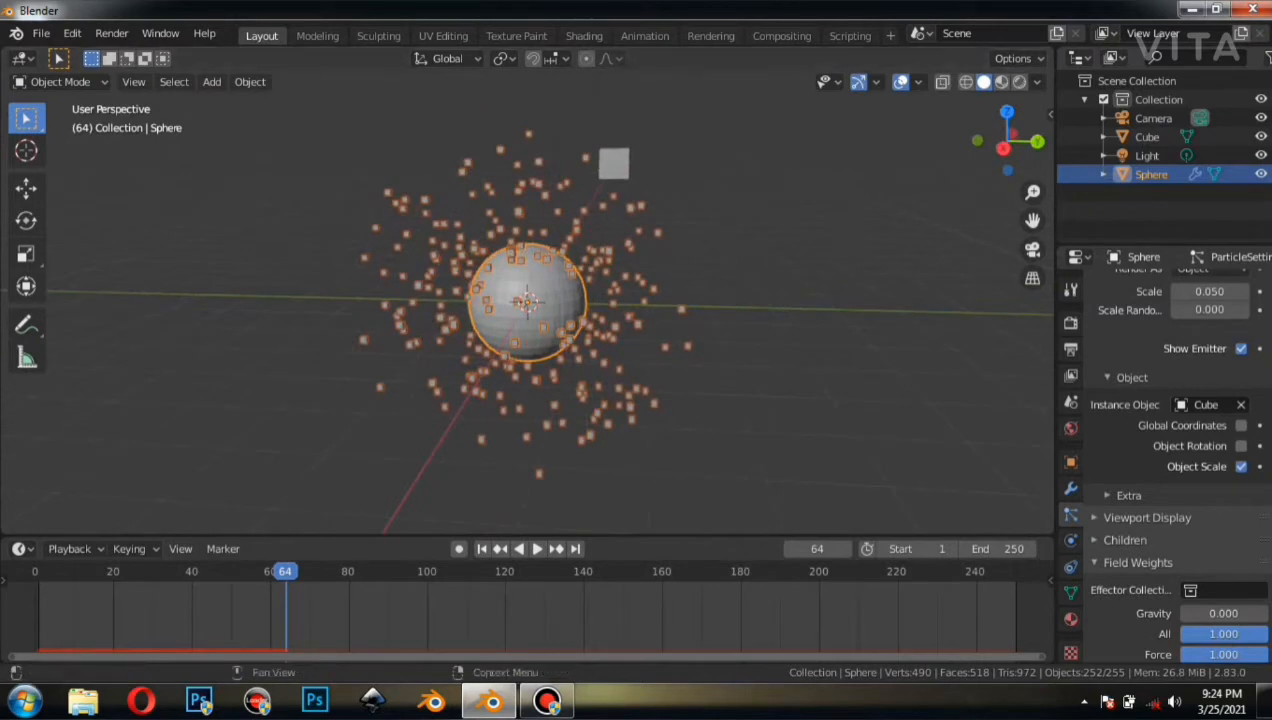
Set the particle emission number to 5000.
scroll(1208, 431, "up", 10)
scroll(1208, 440, "up", 3)
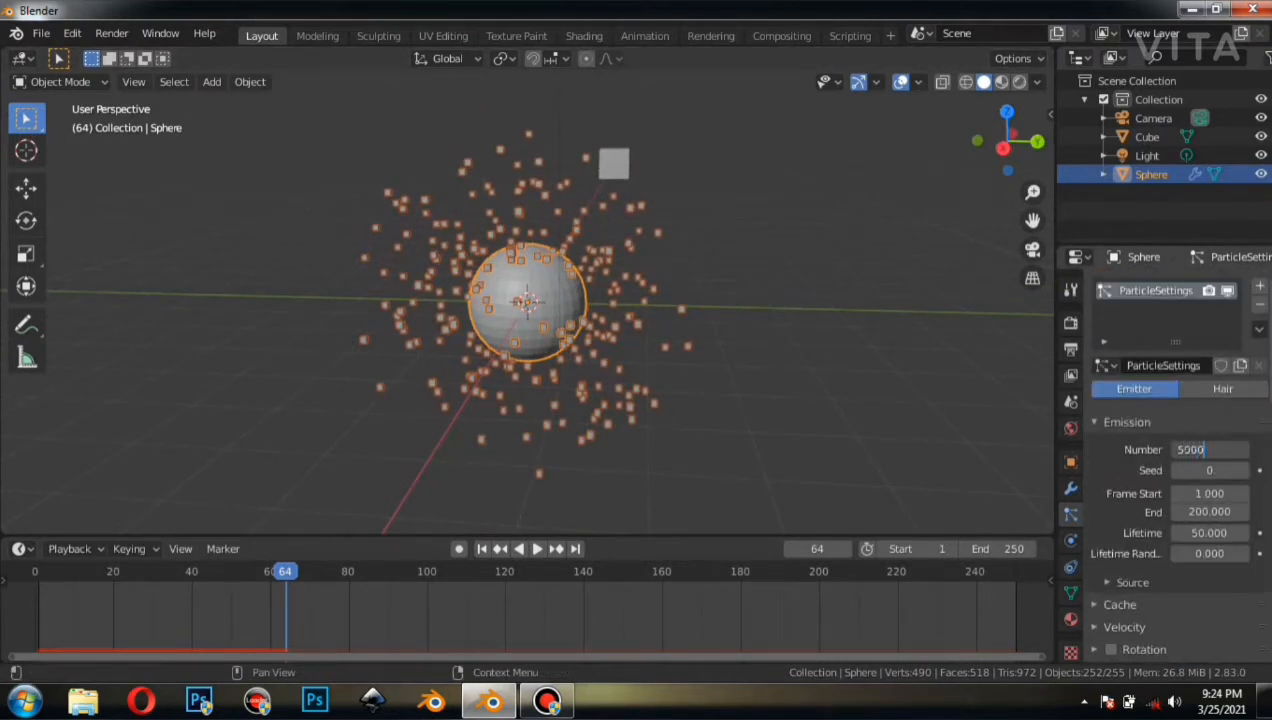
key("Return")
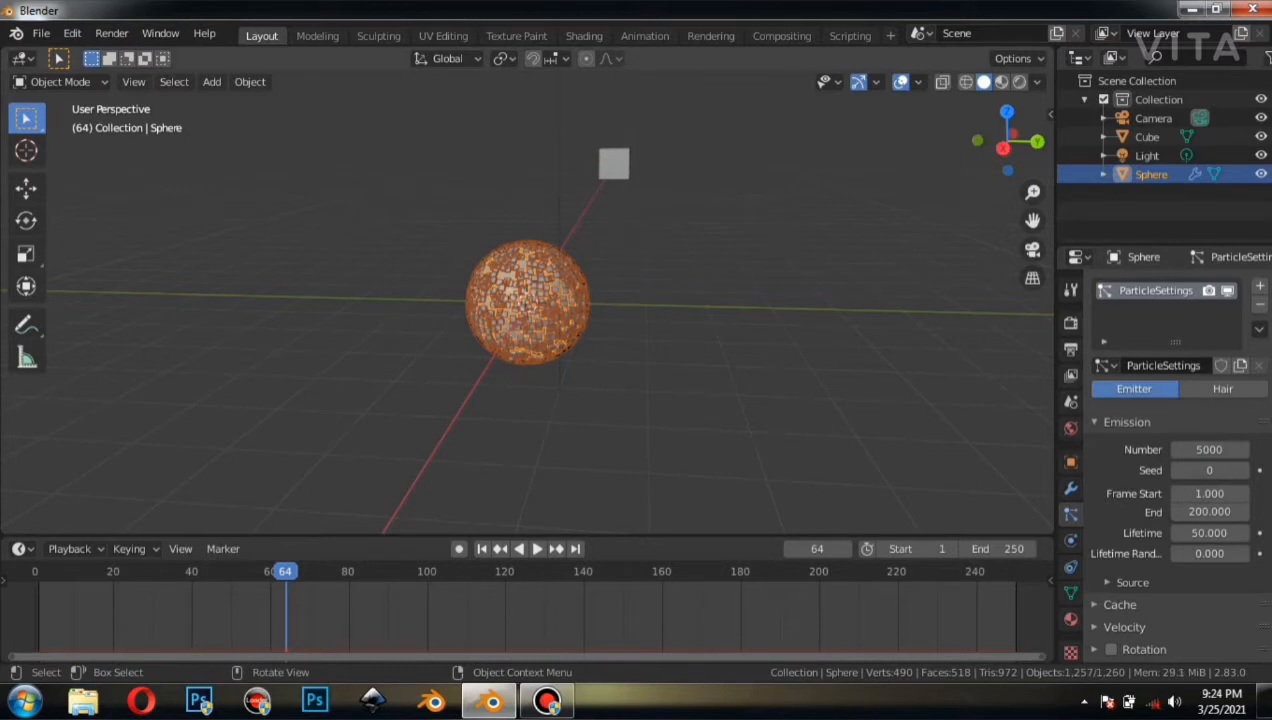
Scale the emitter sphere down uniformly and deselect everything.
key("s")
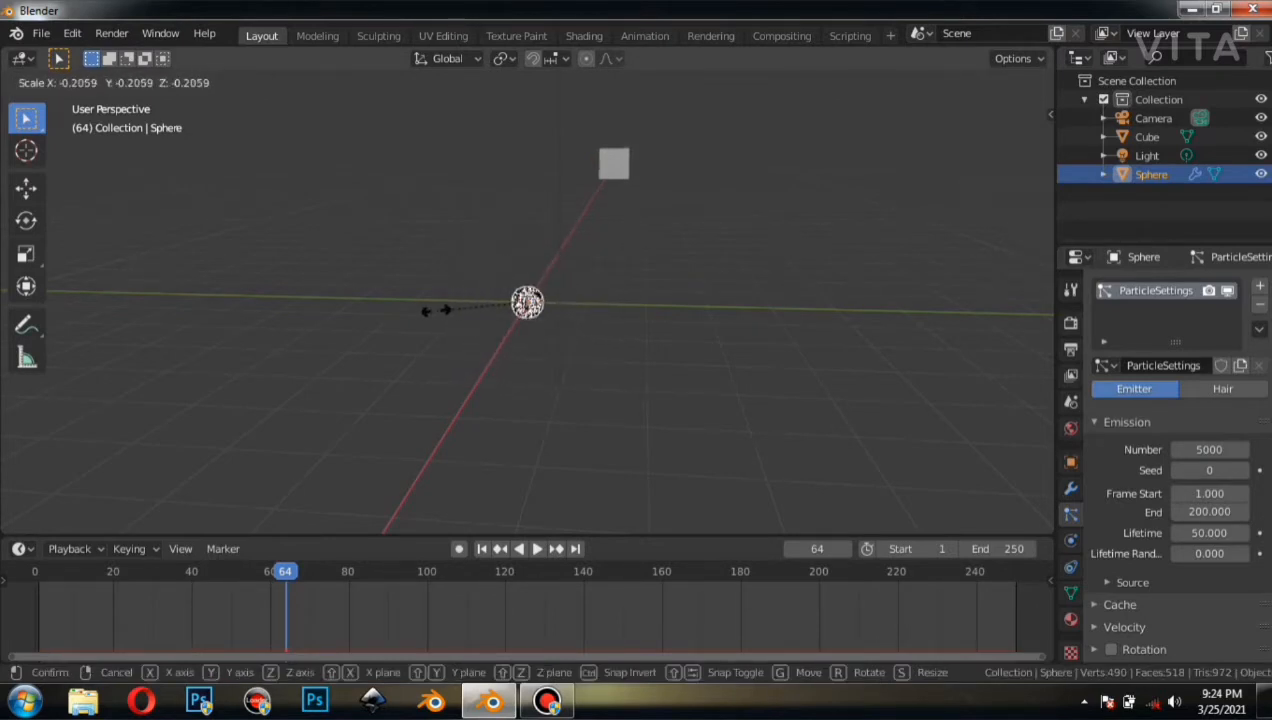
left_click(443, 311)
mouse_move(443, 311)
middle_mouse_down()
mouse_move(455, 311)
mouse_move(360, 315)
mouse_move(450, 315)
middle_mouse_up()
key("alt+a")
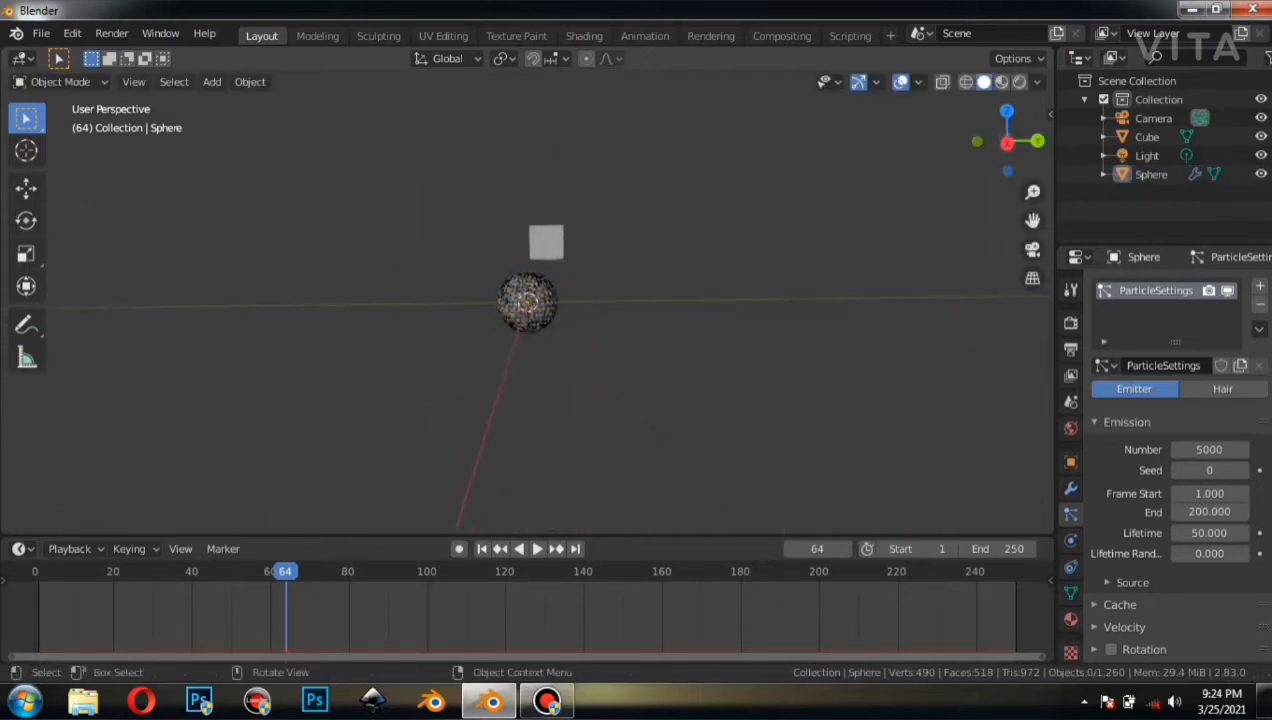
Play the particle animation on to frame 99 and examine the size and spread of the cubes.
key("space")
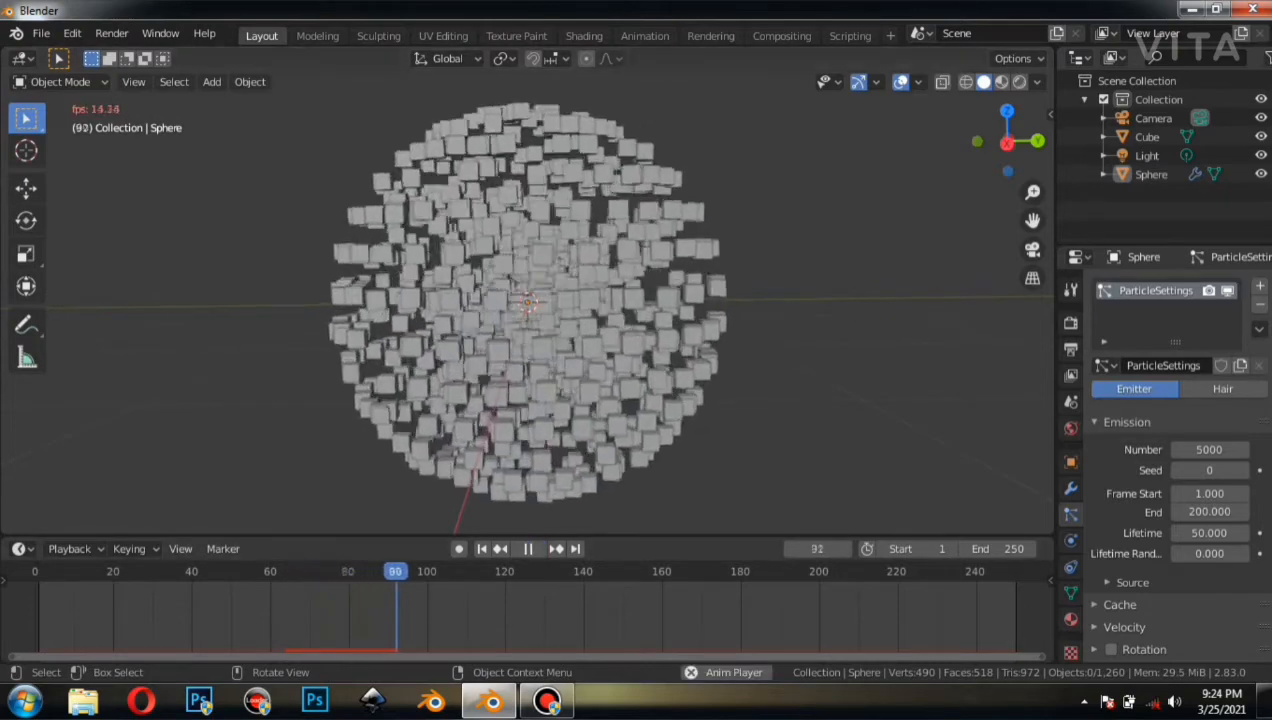
key("space")
middle_click_drag(450, 315, 352, 350)
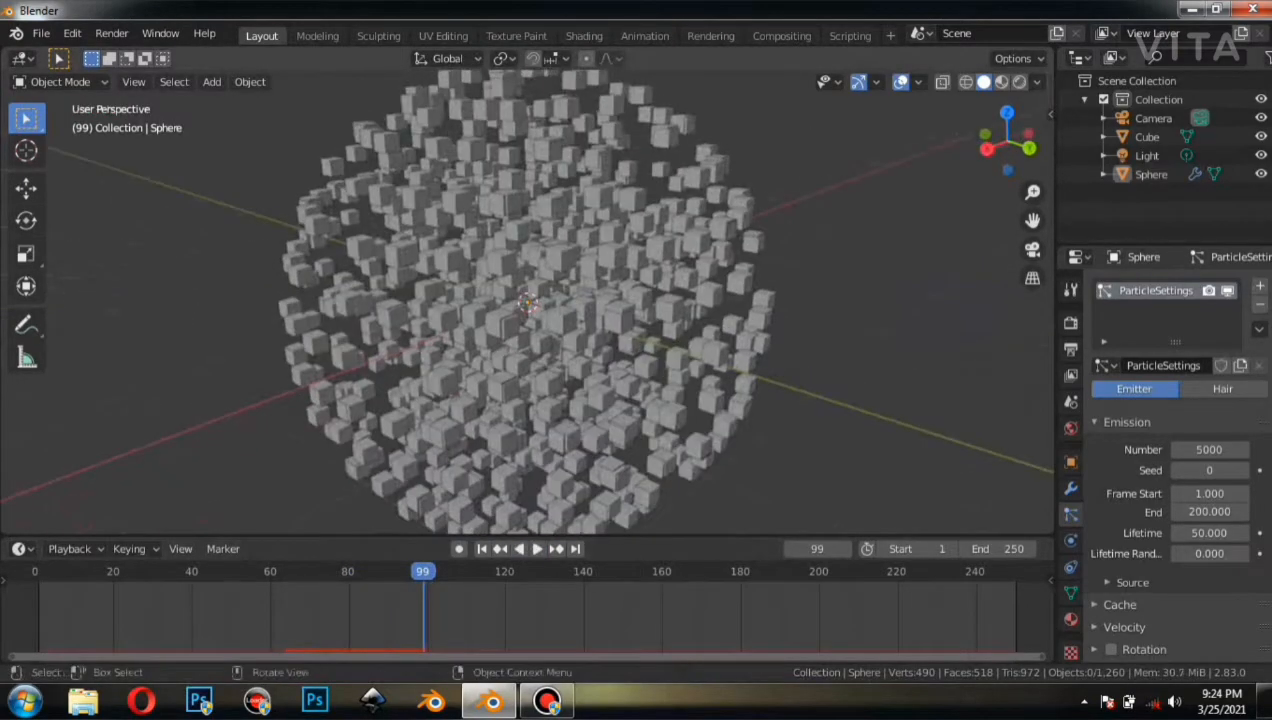
Move the source cube along the X axis closer to the particle sphere.
scroll(527, 300, "down", 4)
left_click(928, 140)
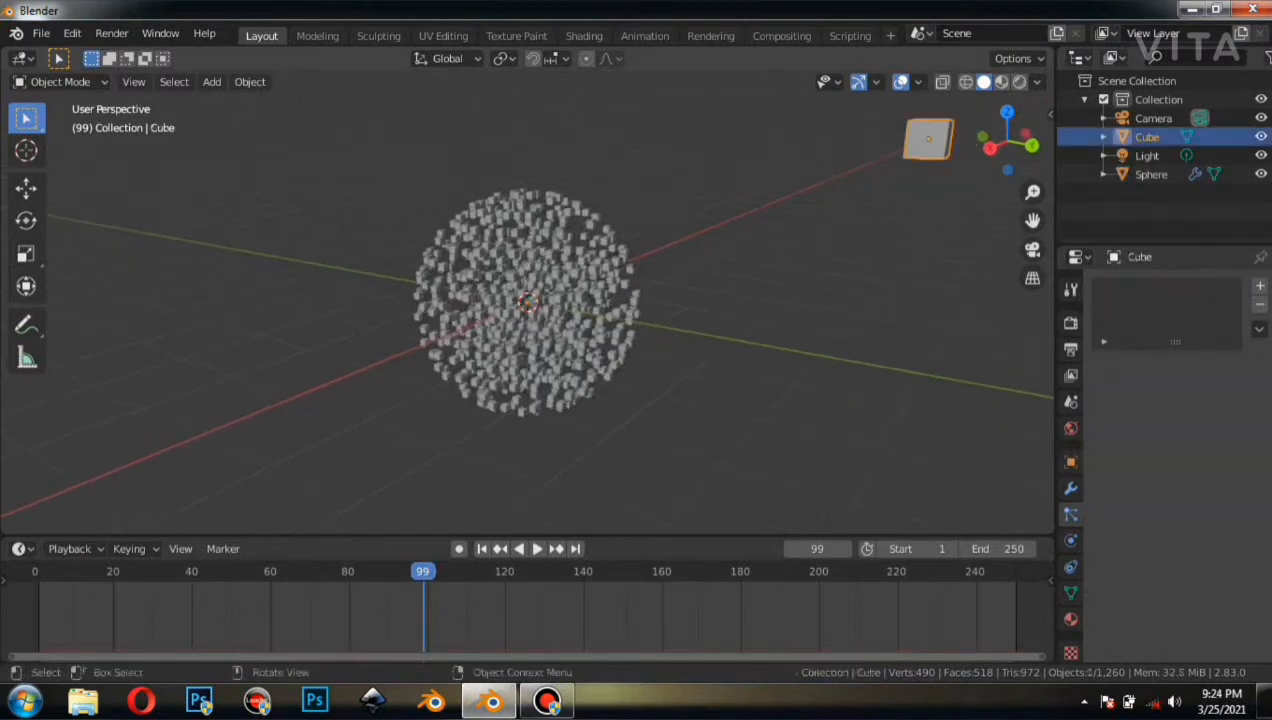
key("g")
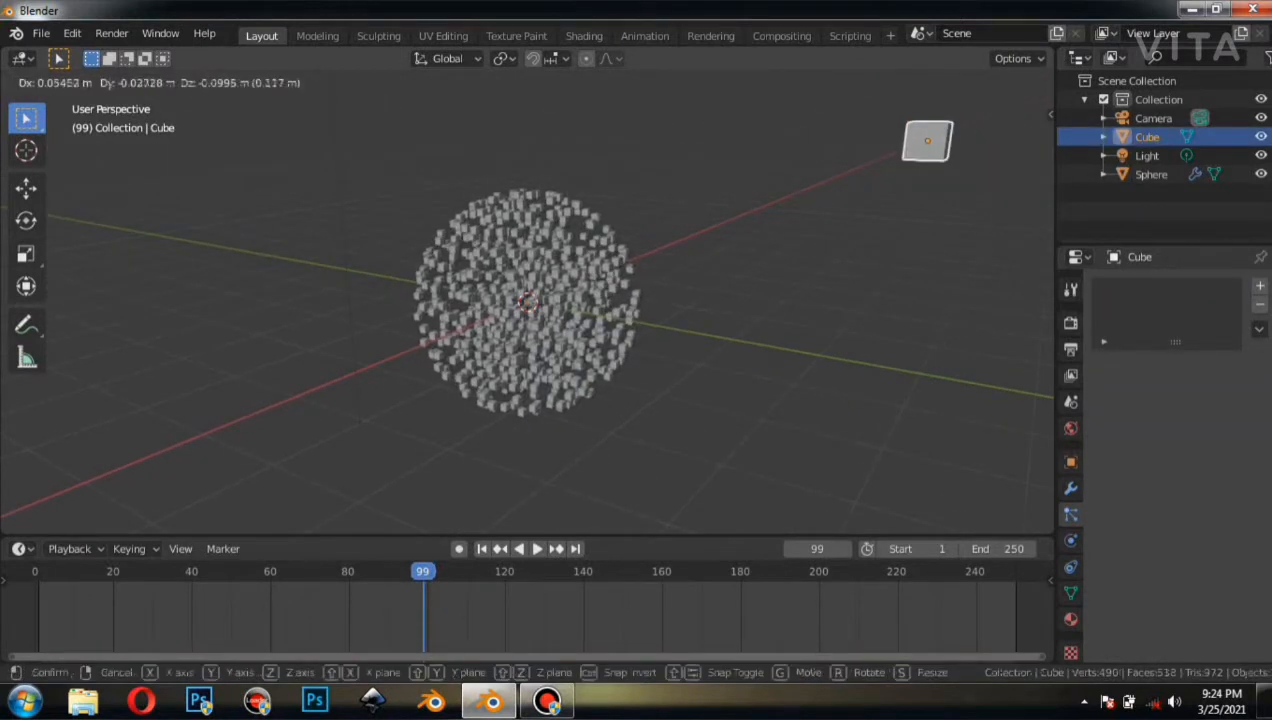
key("x")
key("Return")
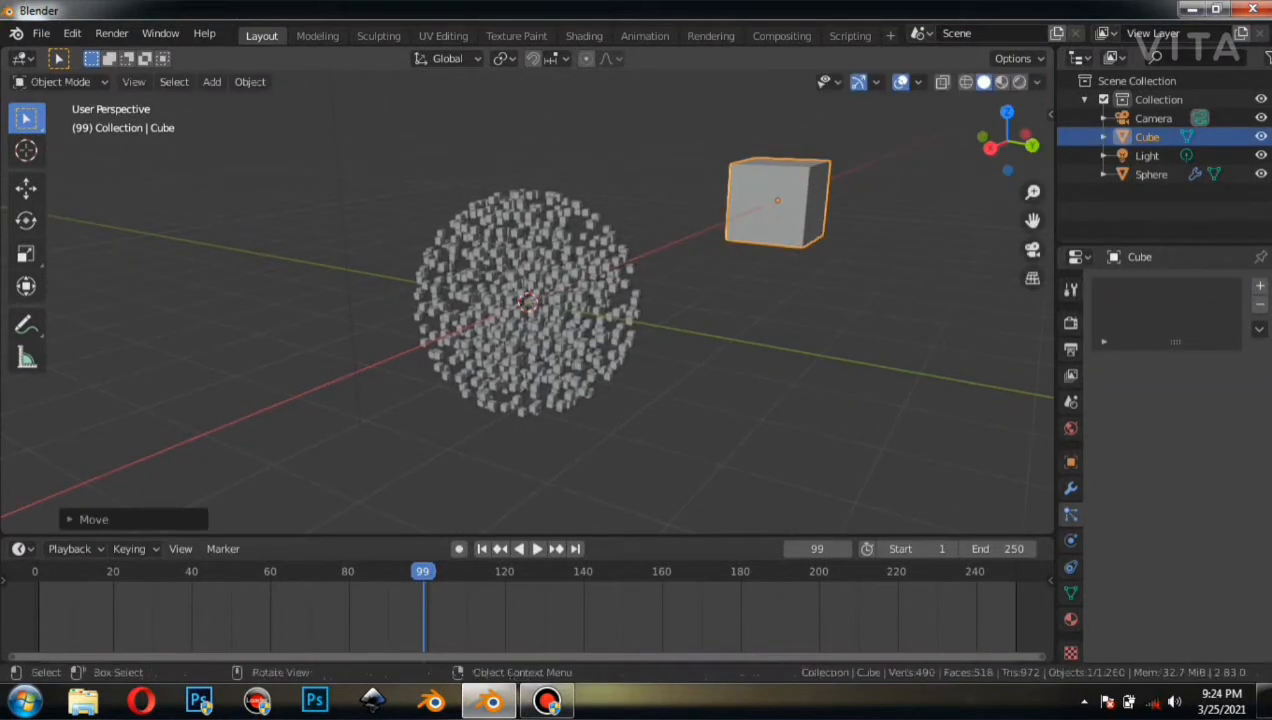
Scale the source cube down uniformly to about 0.14 to shrink the particles, and deselect everything.
key("s")
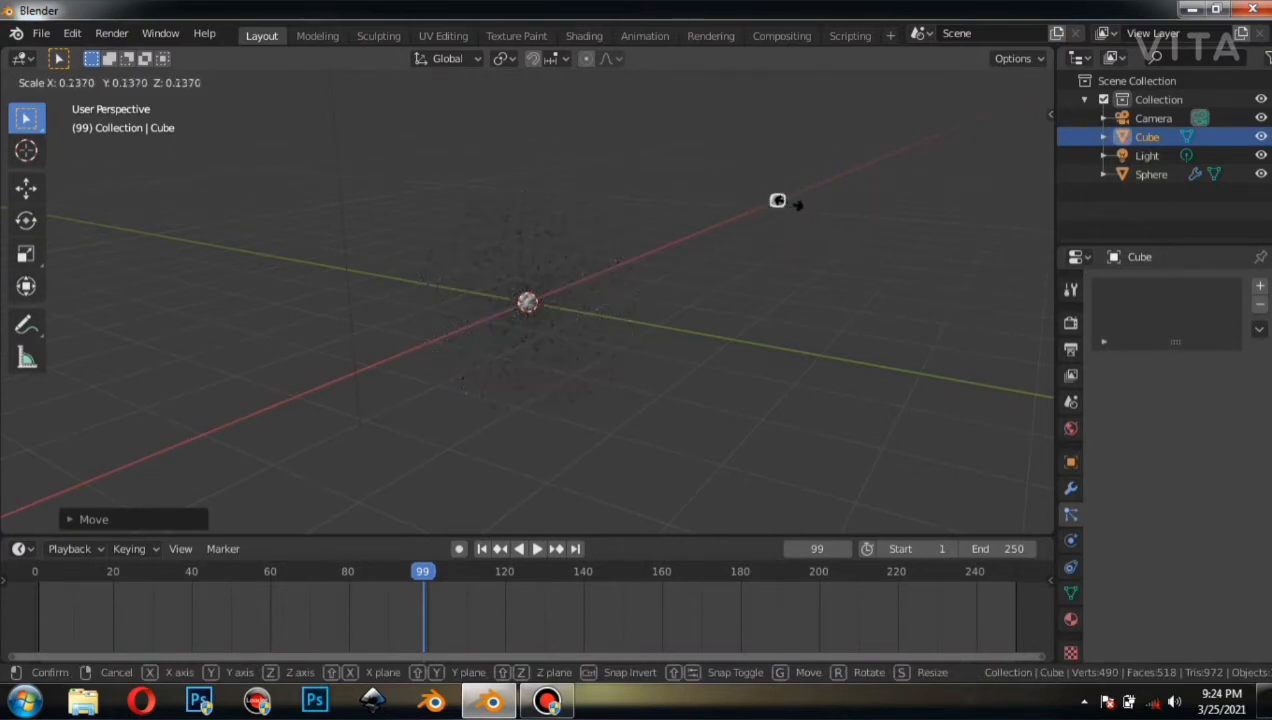
key("Return")
key("alt+a")
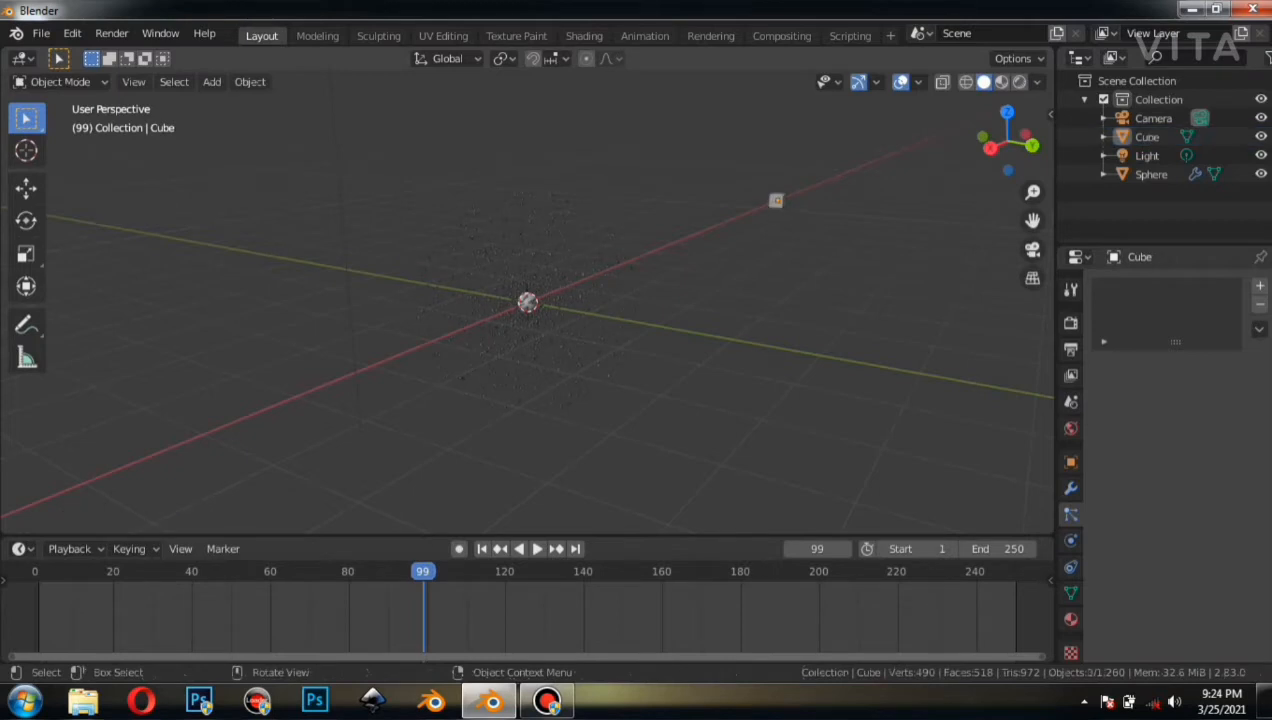
Check the scene through the camera, and play the particle animation to frame 165 in perspective view.
key("KP_0")
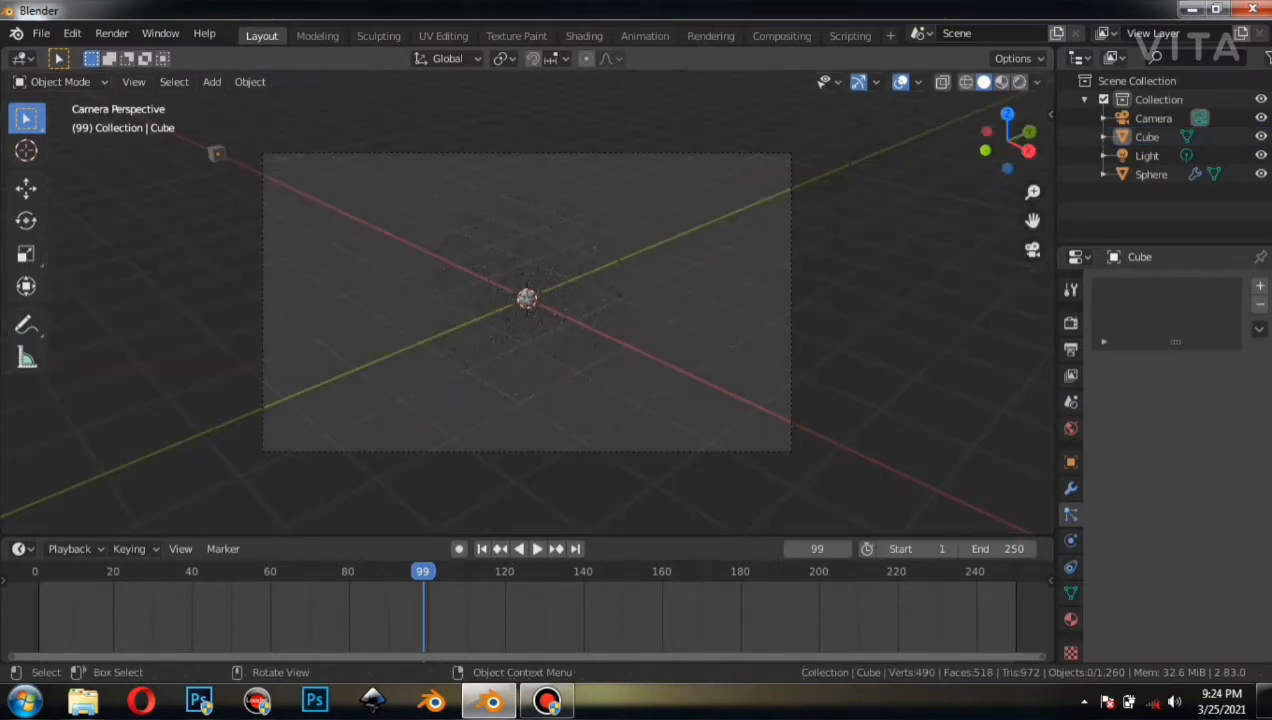
key("KP_0")
middle_click_drag(560, 400, 621, 382)
left_click(537, 548)
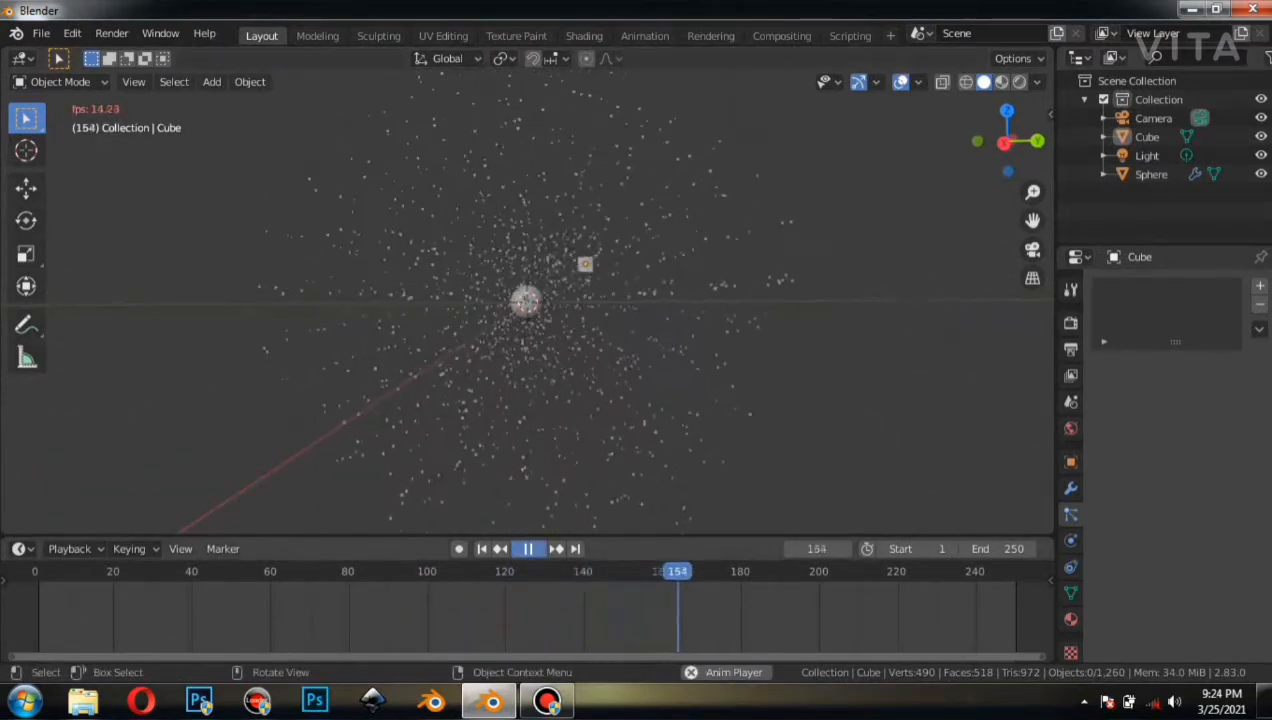
key("space")
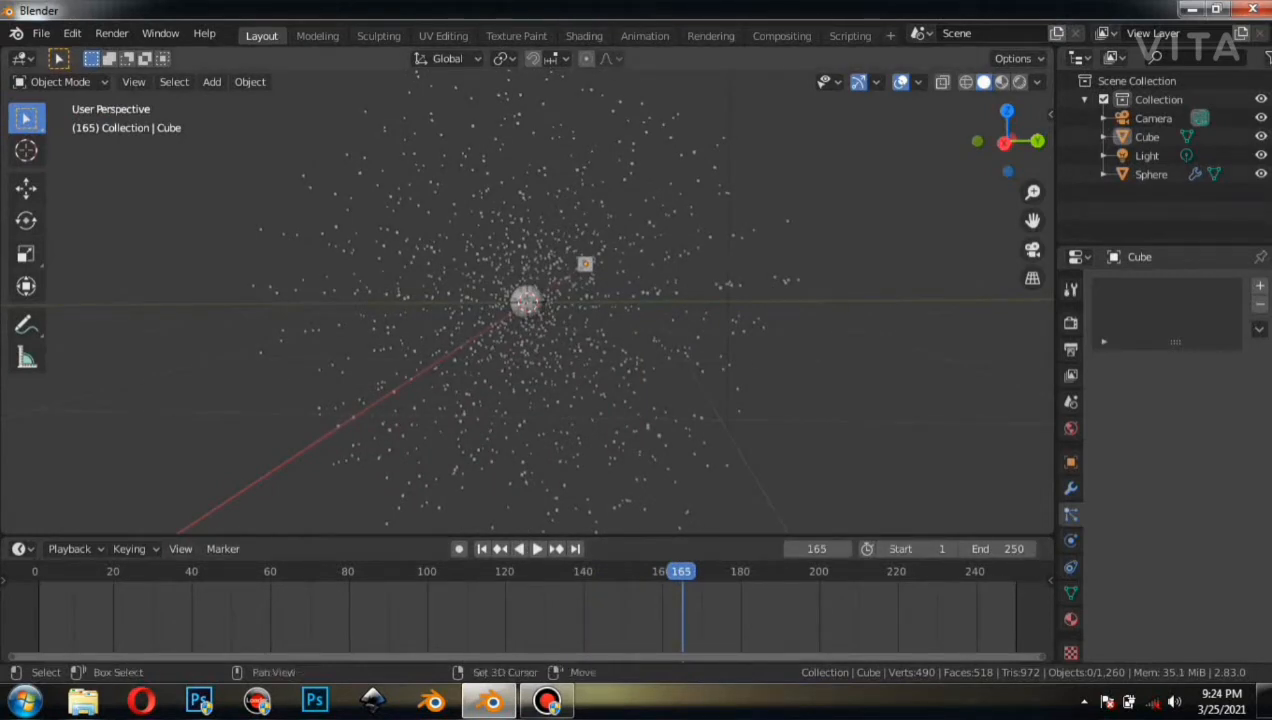
Add a Turbulence force field at the sphere and scale it up uniformly to about 1.73.
key("shift+a")
mouse_move(660, 631)
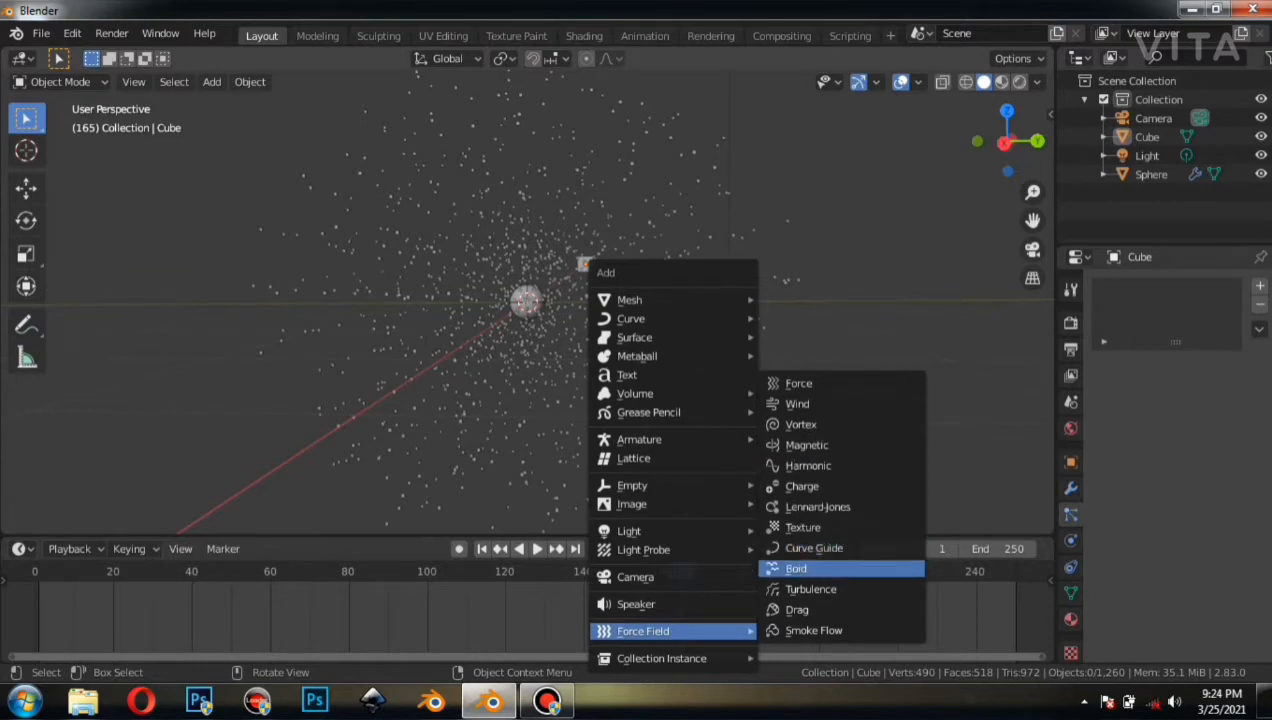
left_click(811, 589)
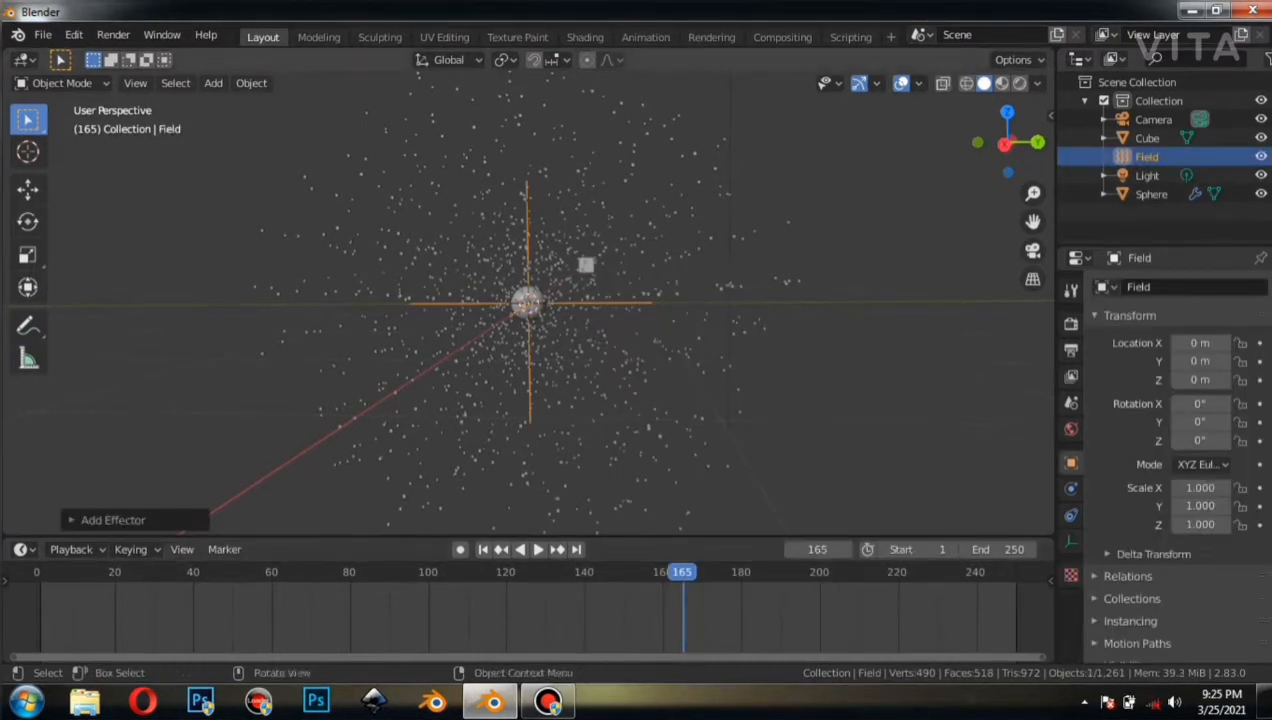
key("s")
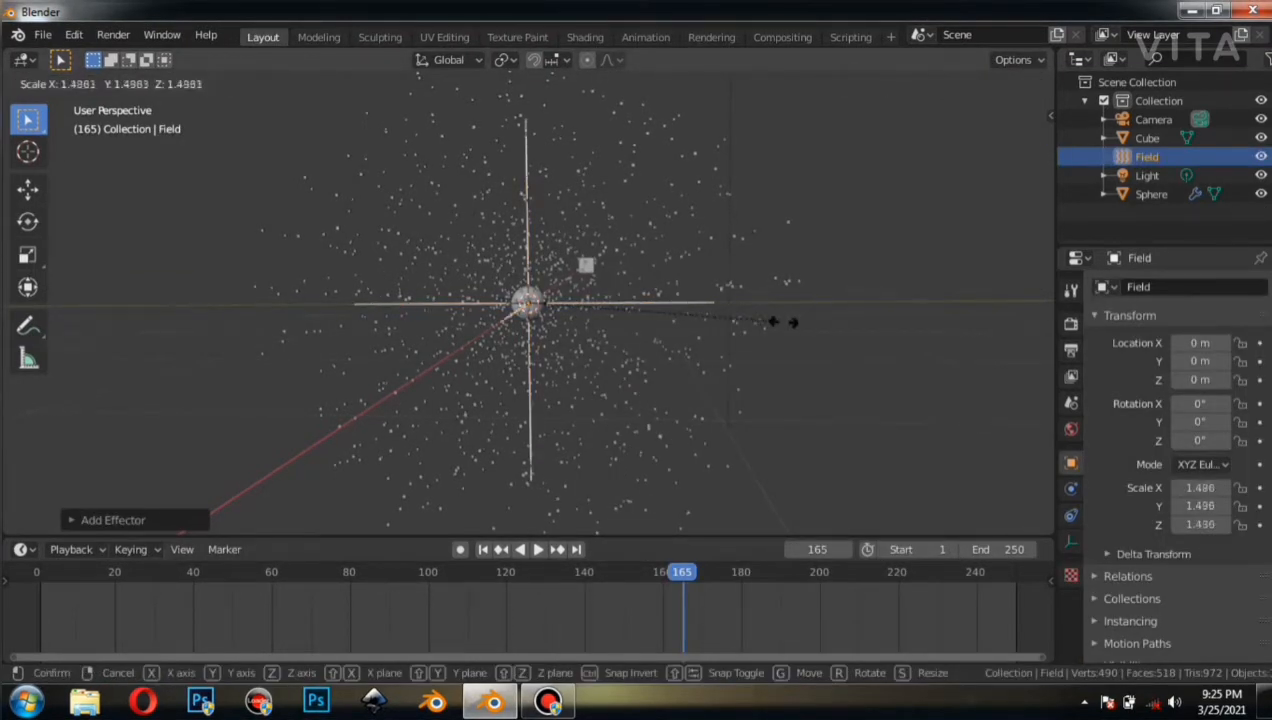
left_click(808, 324)
Change the force field type to Harmonic with strength 4.5, and play the particle animation to frame 37.
left_click(1071, 515)
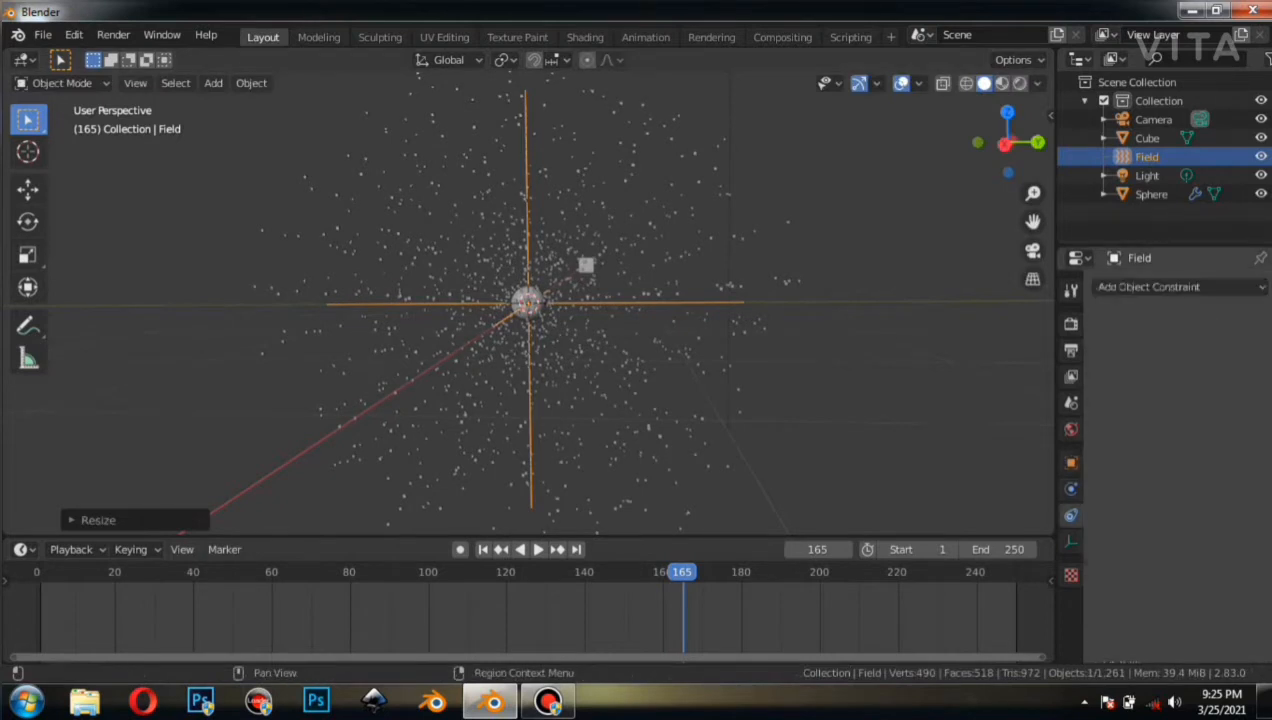
left_click(1071, 489)
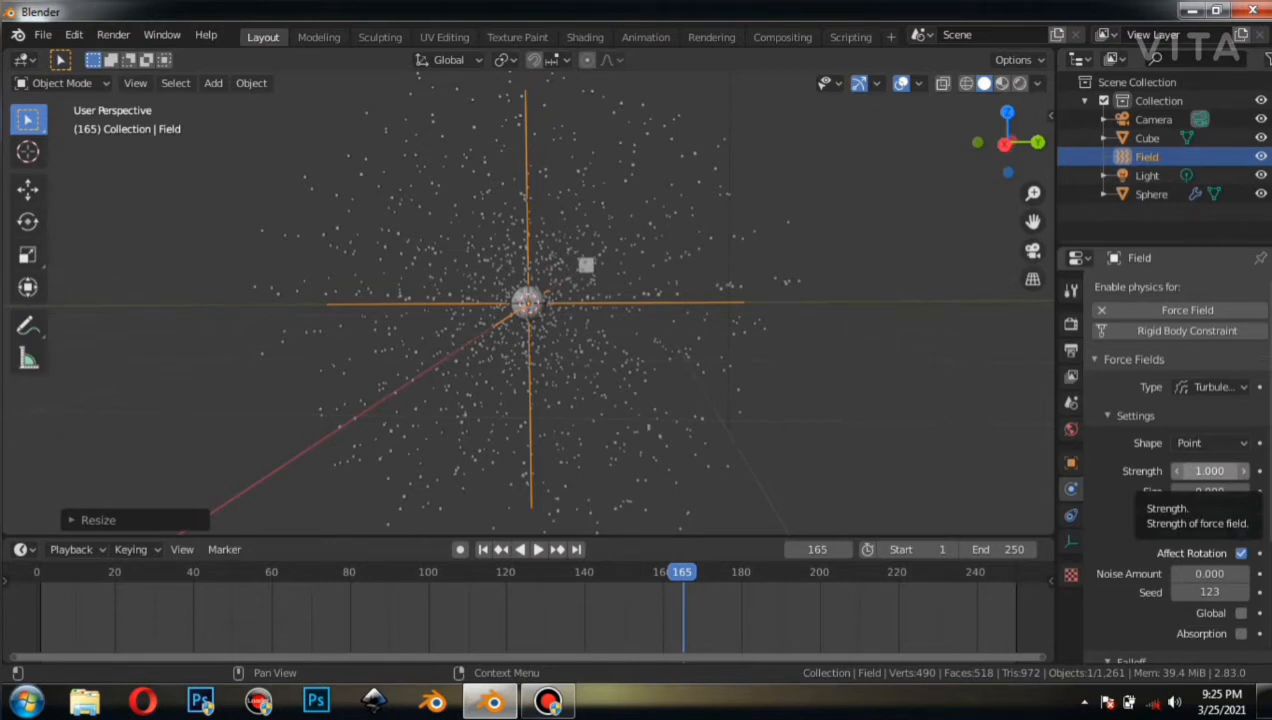
left_click(1212, 387)
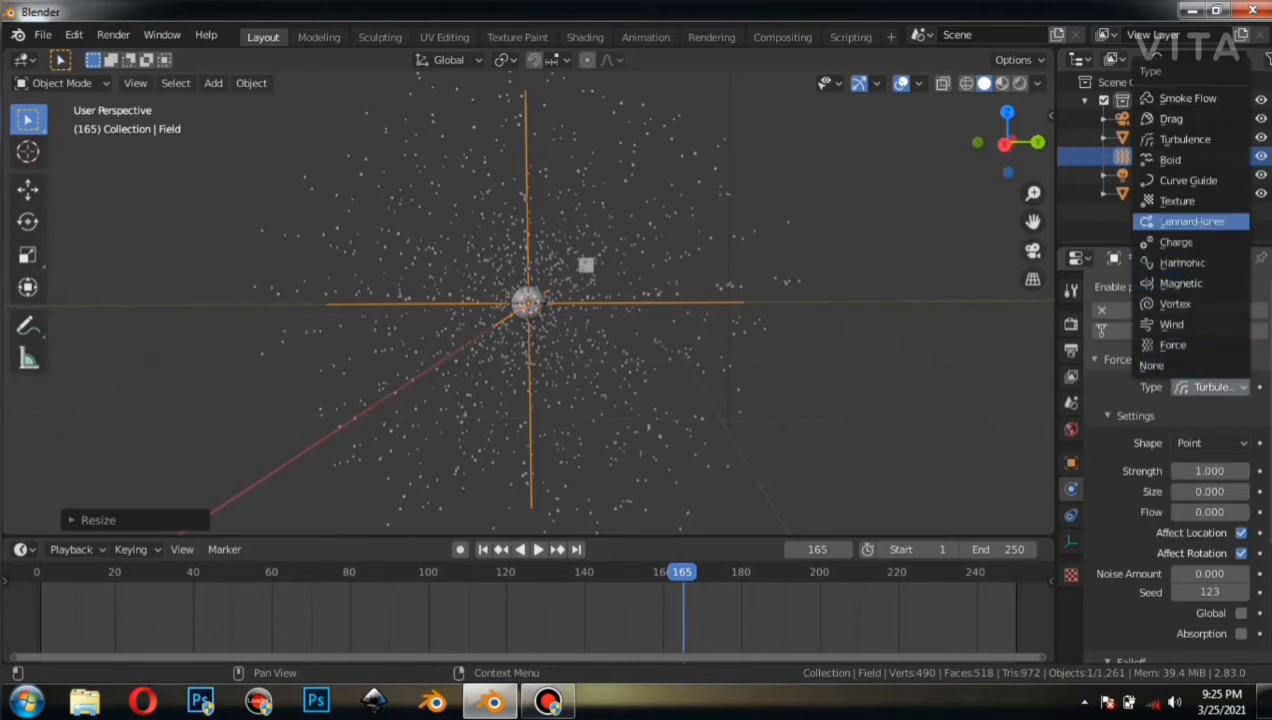
left_click(1182, 262)
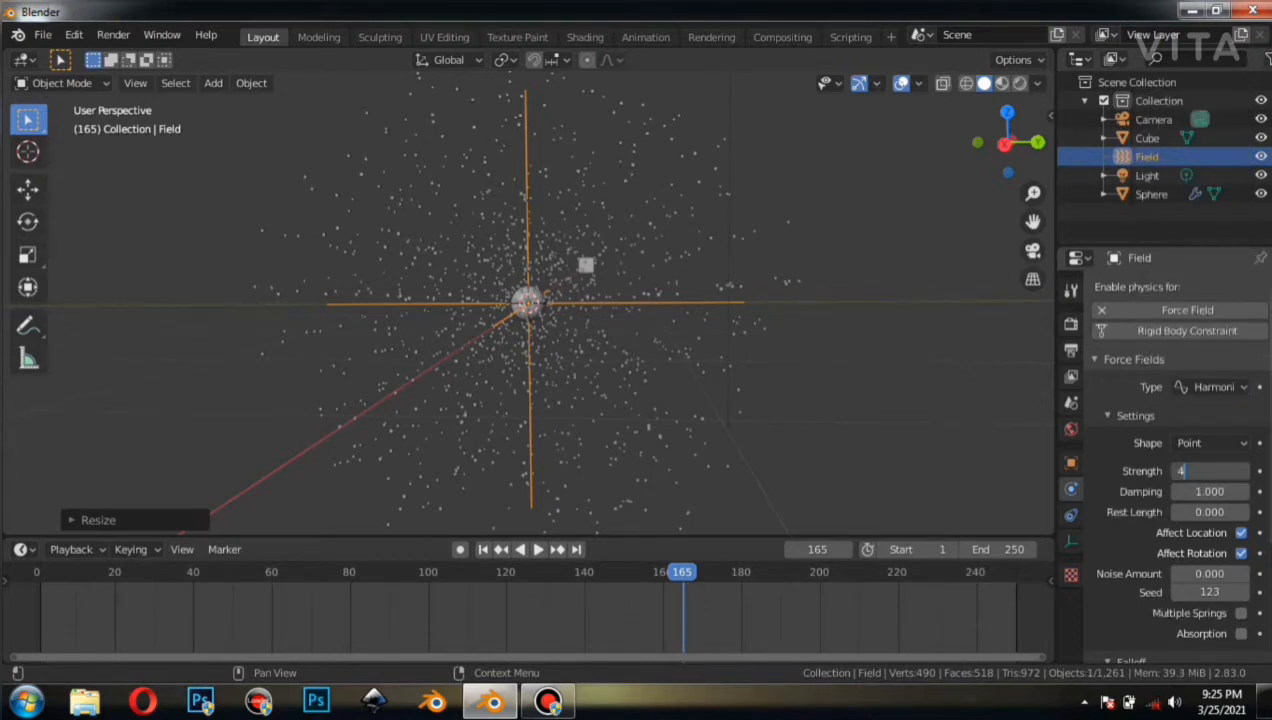
key("Return")
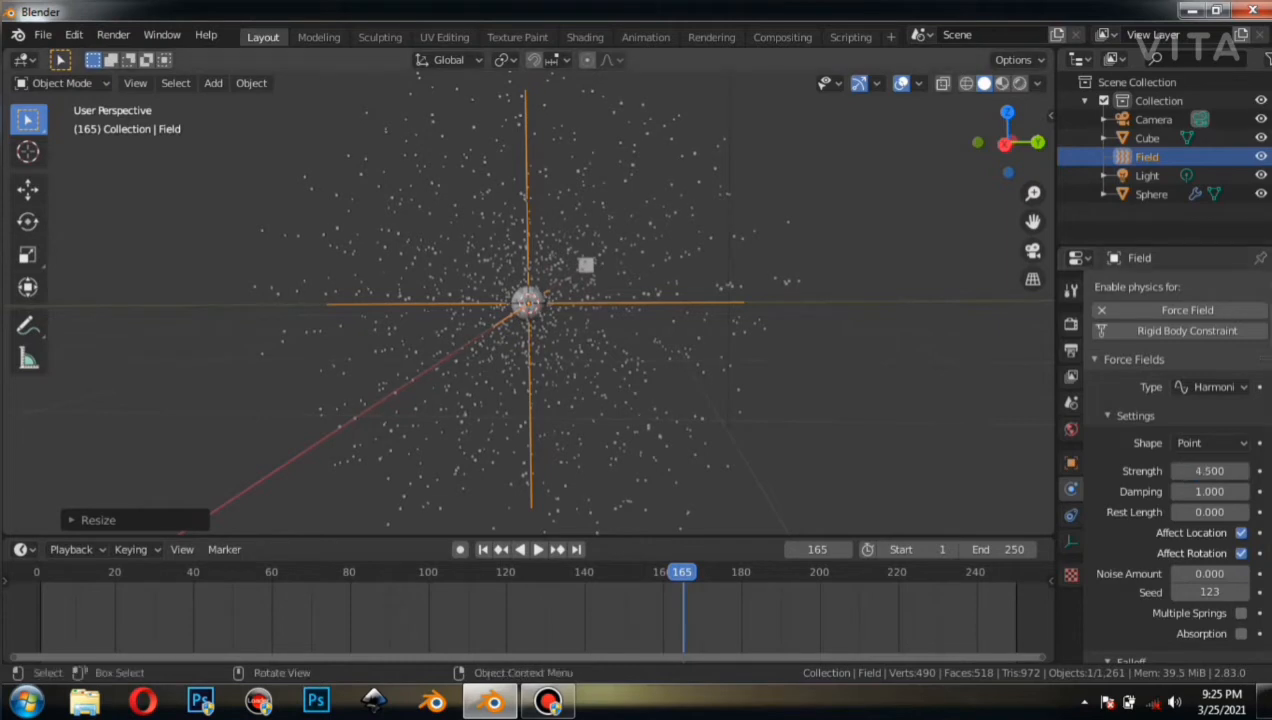
left_click(537, 549)
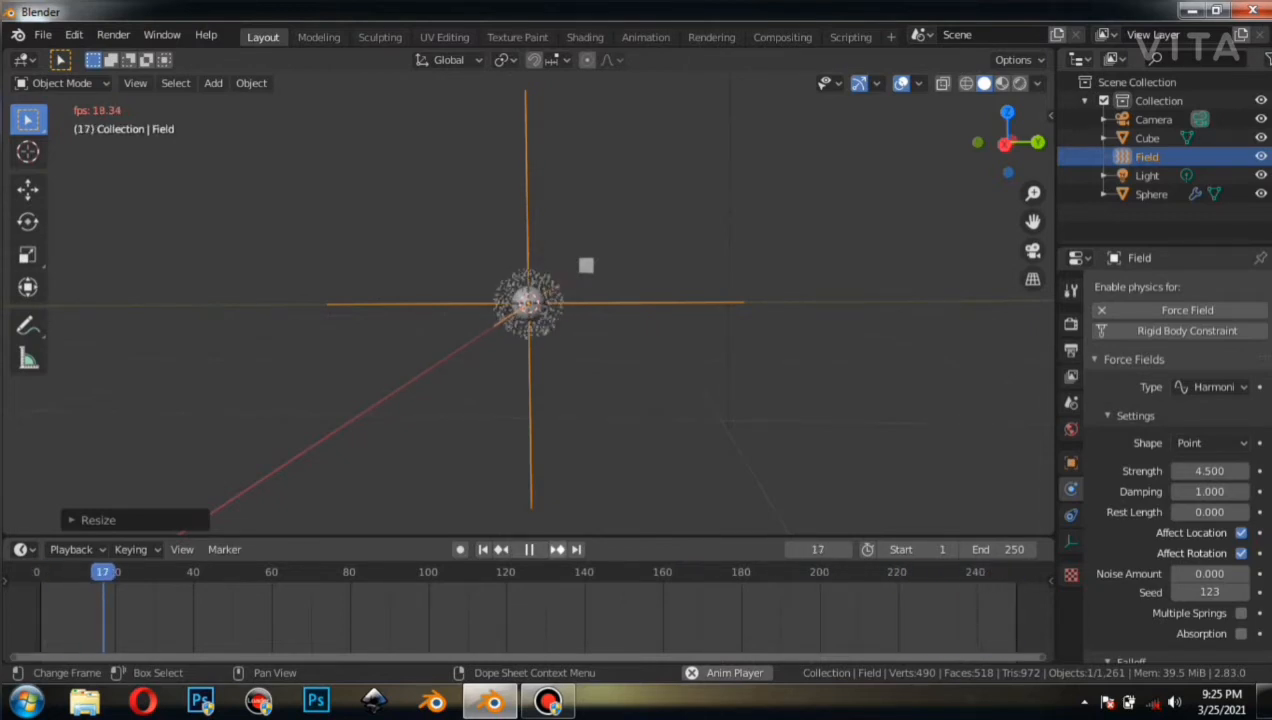
key("space")
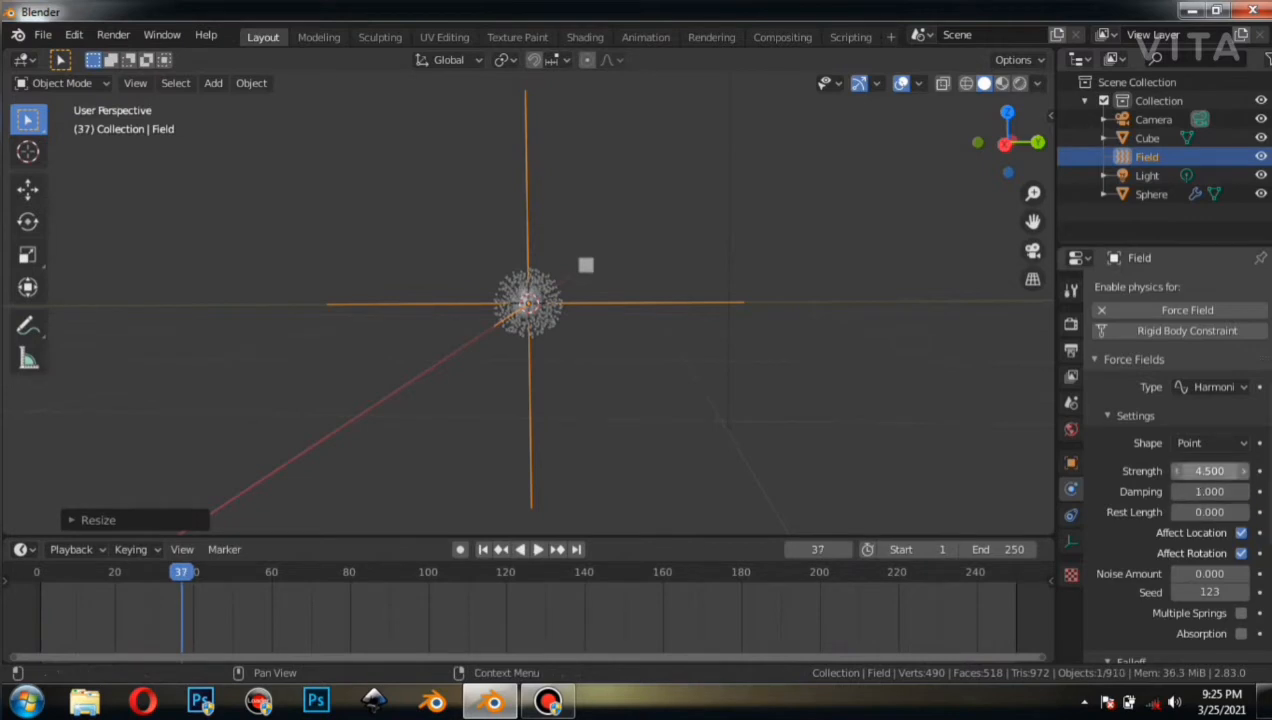
Set the Harmonic force field's strength to -4.5 and play the particle animation.
left_click(1209, 471)
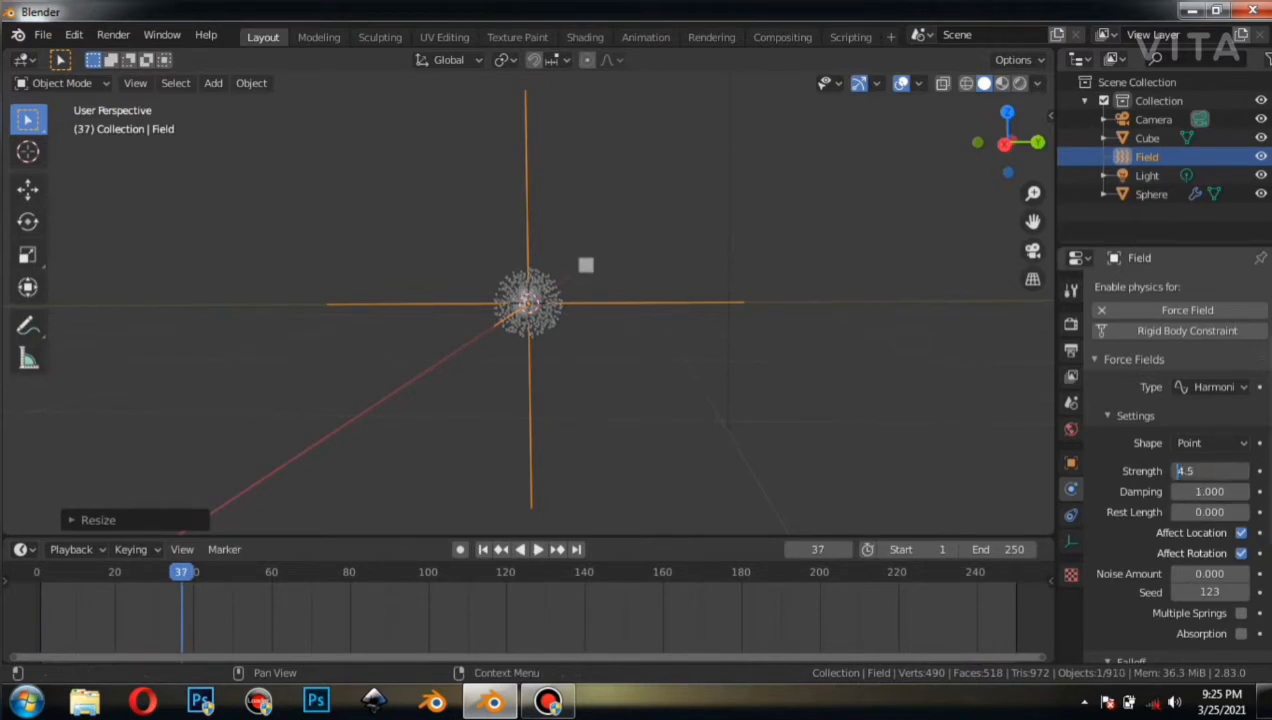
type("-")
key("Return")
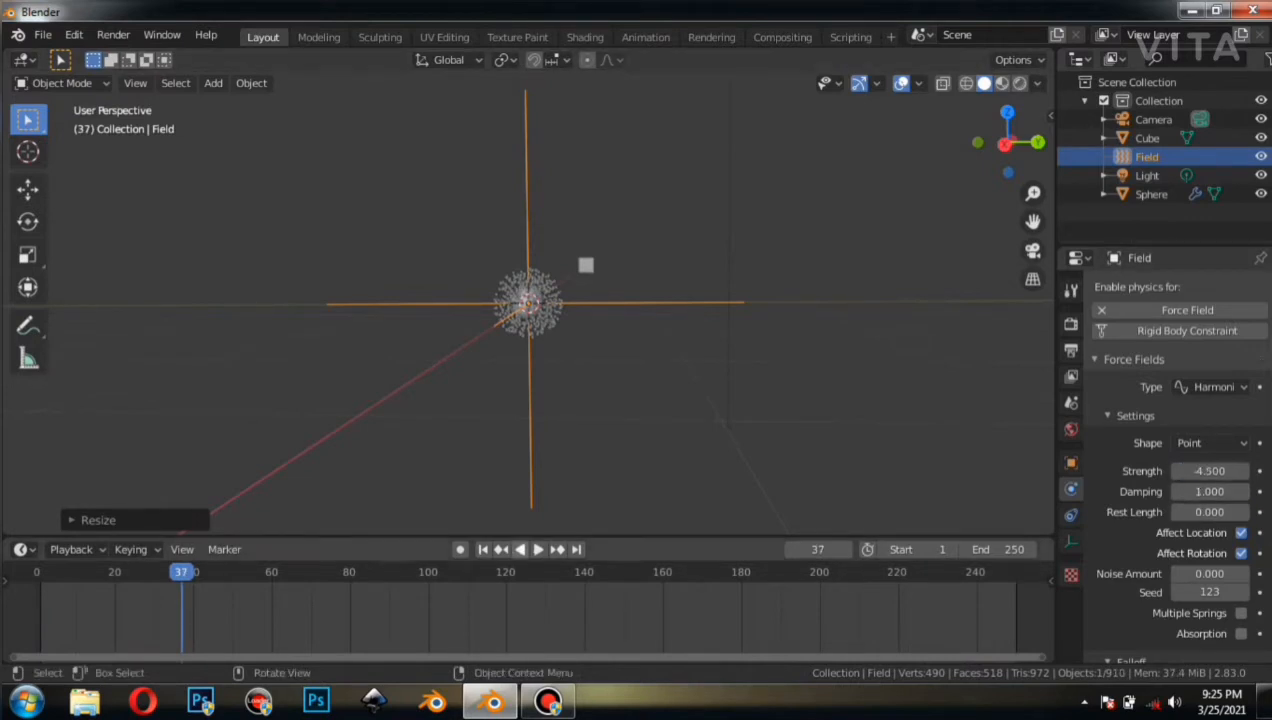
key("space")
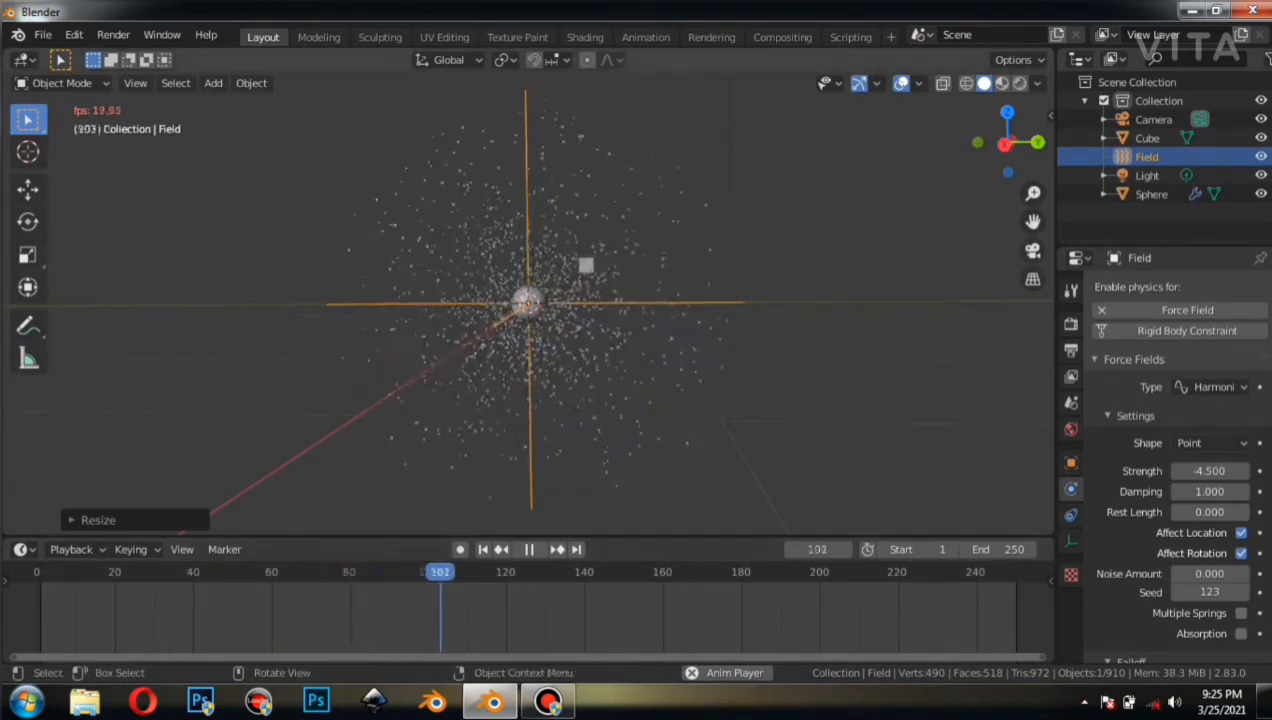
Enlarge the timeline area and set the camera's location coordinates to 0.
left_click_drag(640, 536, 640, 431)
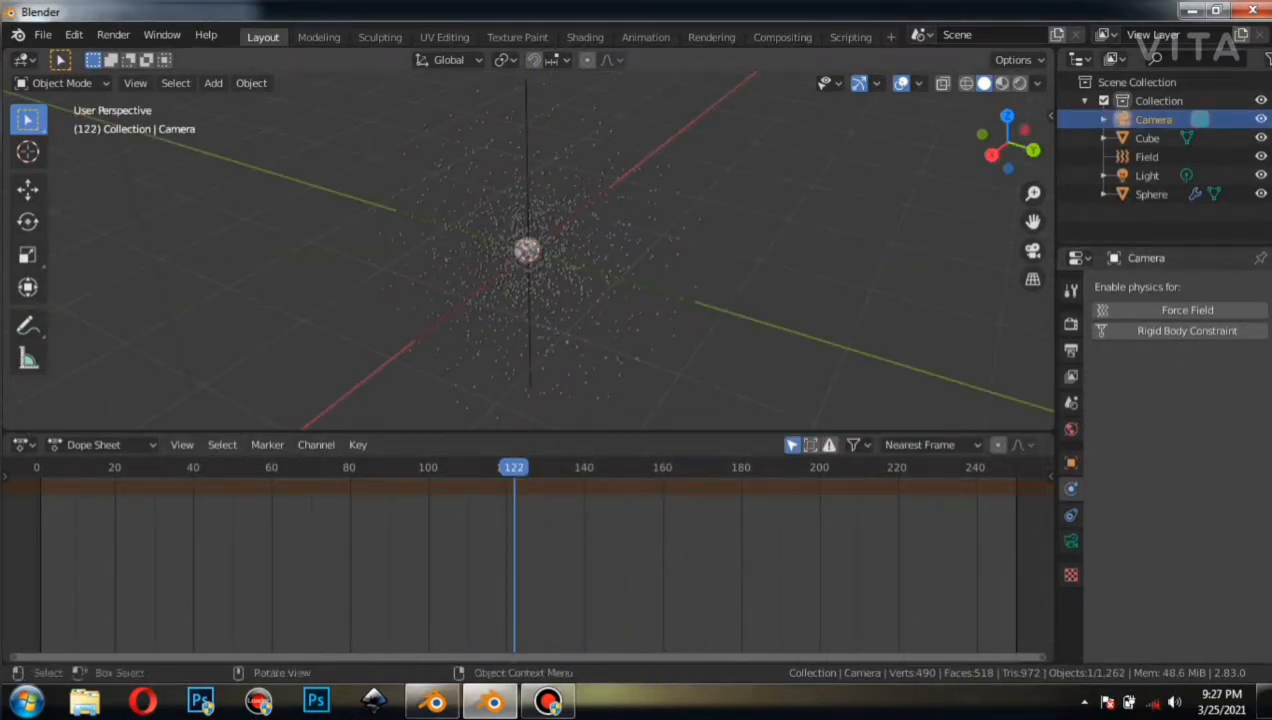
left_click(1071, 462)
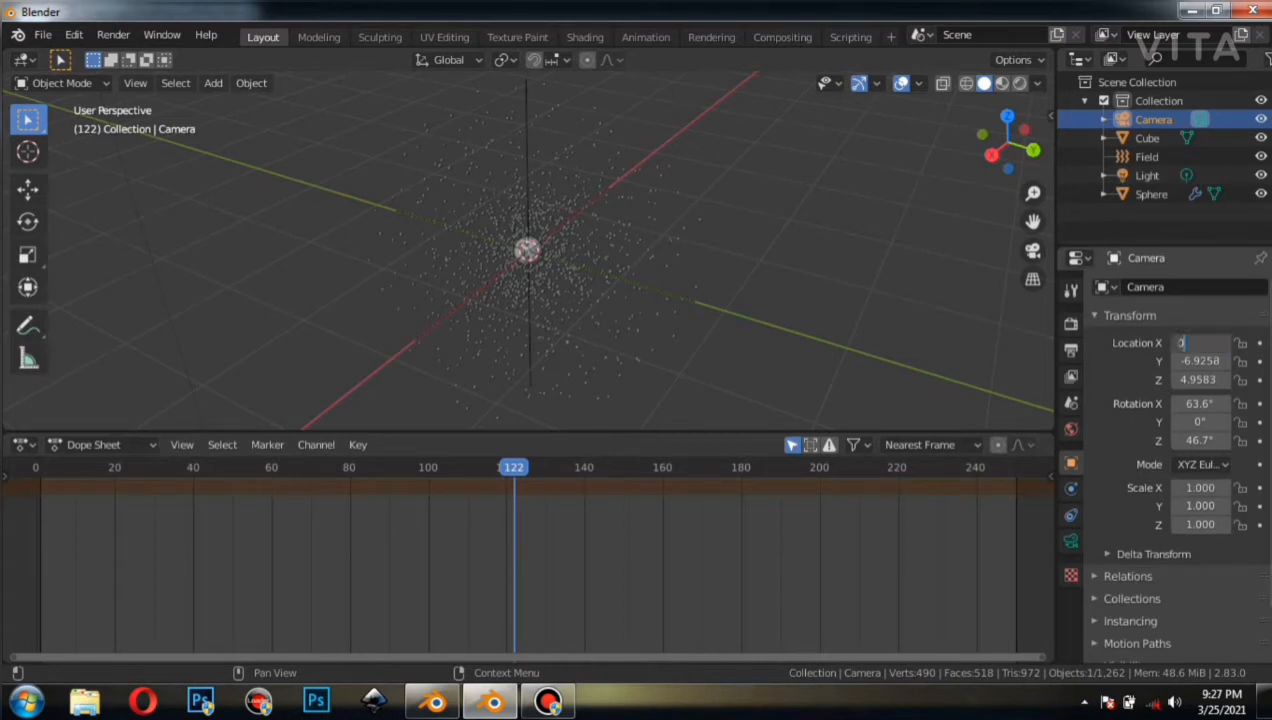
key("Return")
type("0")
key("Return")
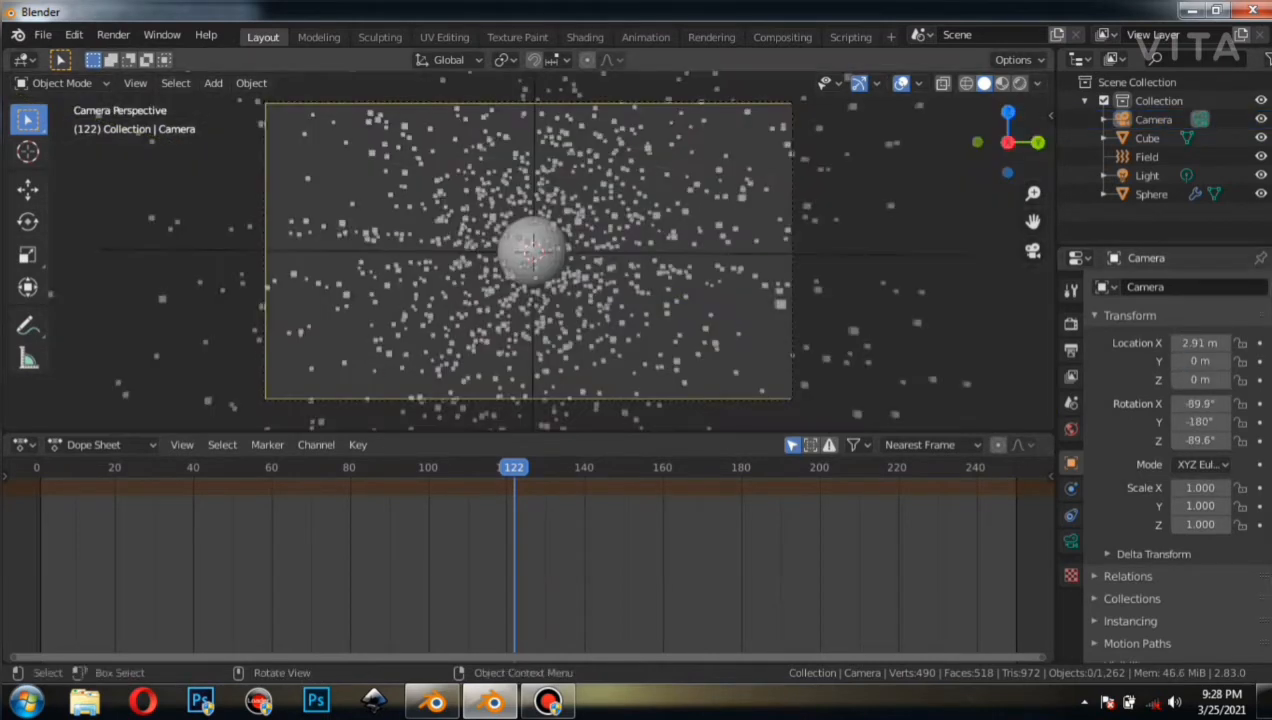
Scale the sphere uniformly in the camera view.
left_click(534, 252)
key("s")
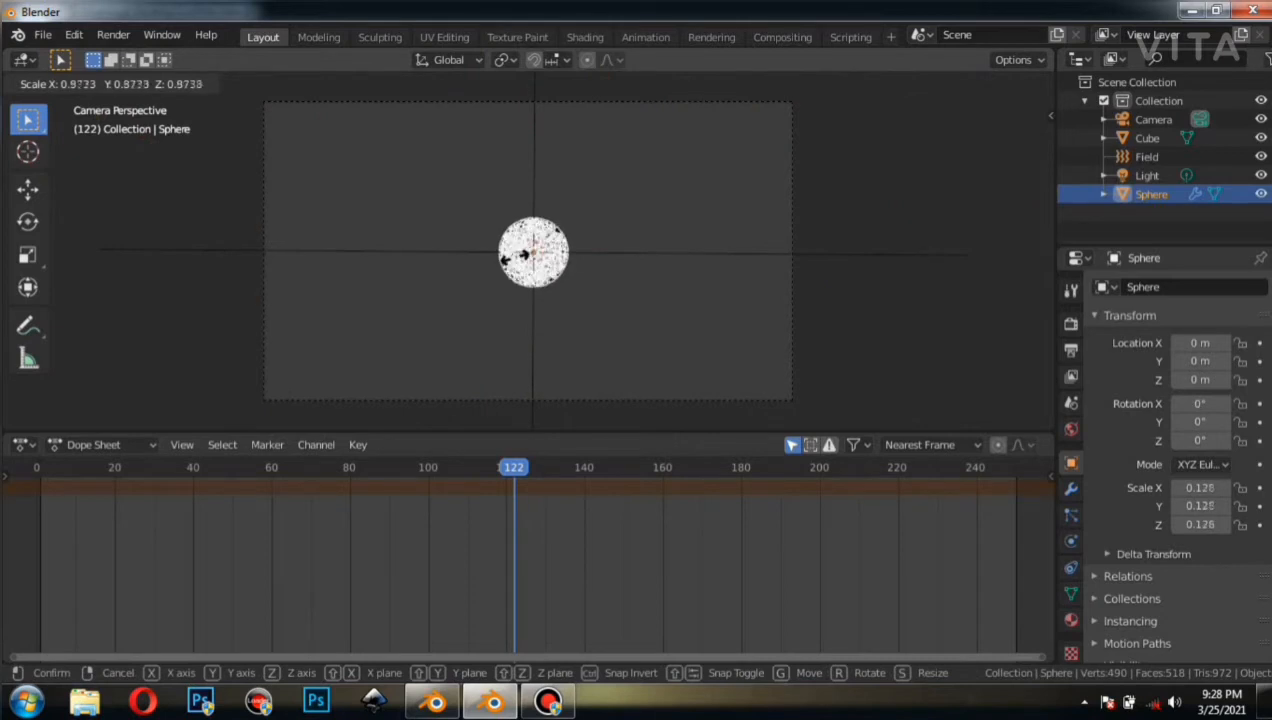
left_click(518, 258)
Insert a keyframe for the force field's Harmonic type at frame 0.
left_click(533, 251)
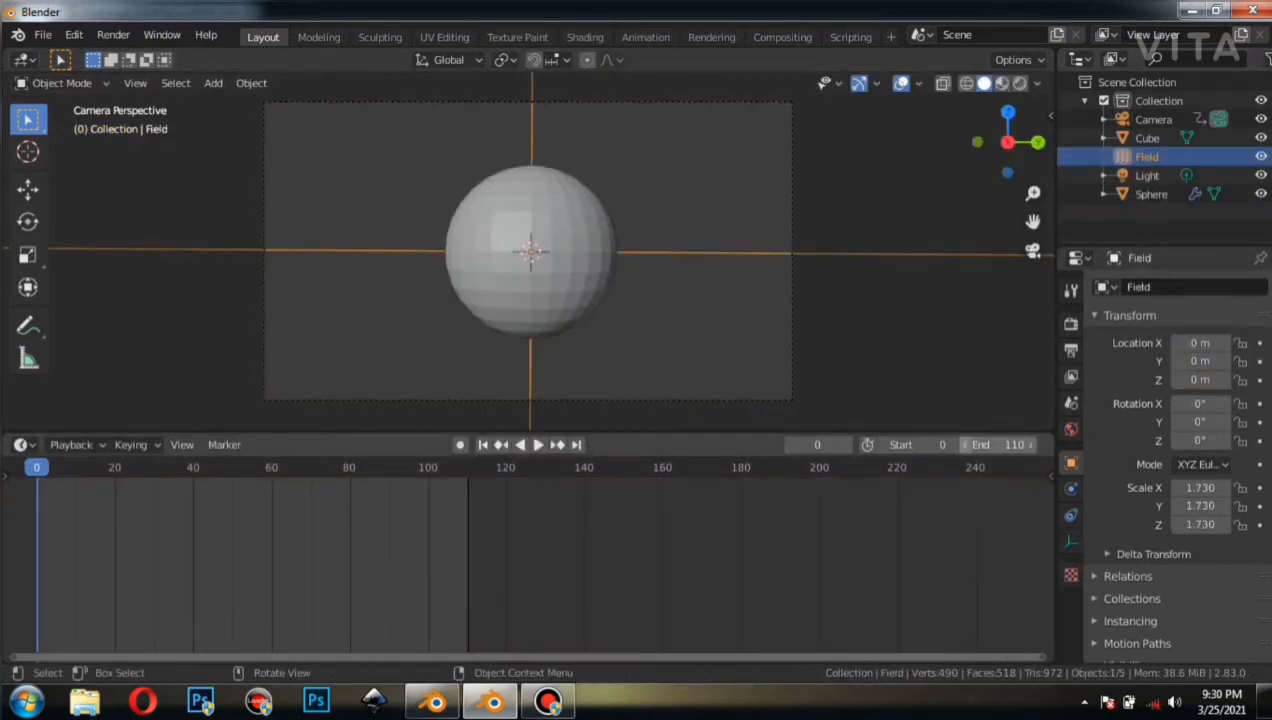
left_click(1071, 515)
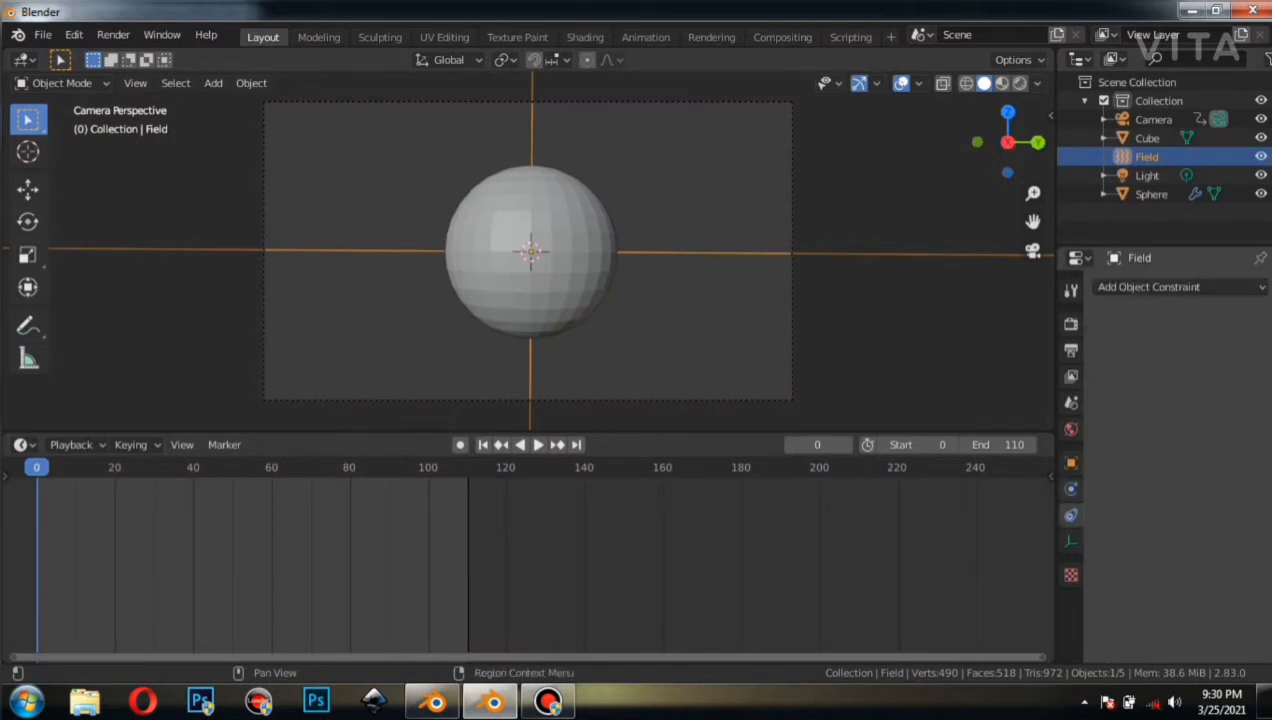
left_click(1071, 489)
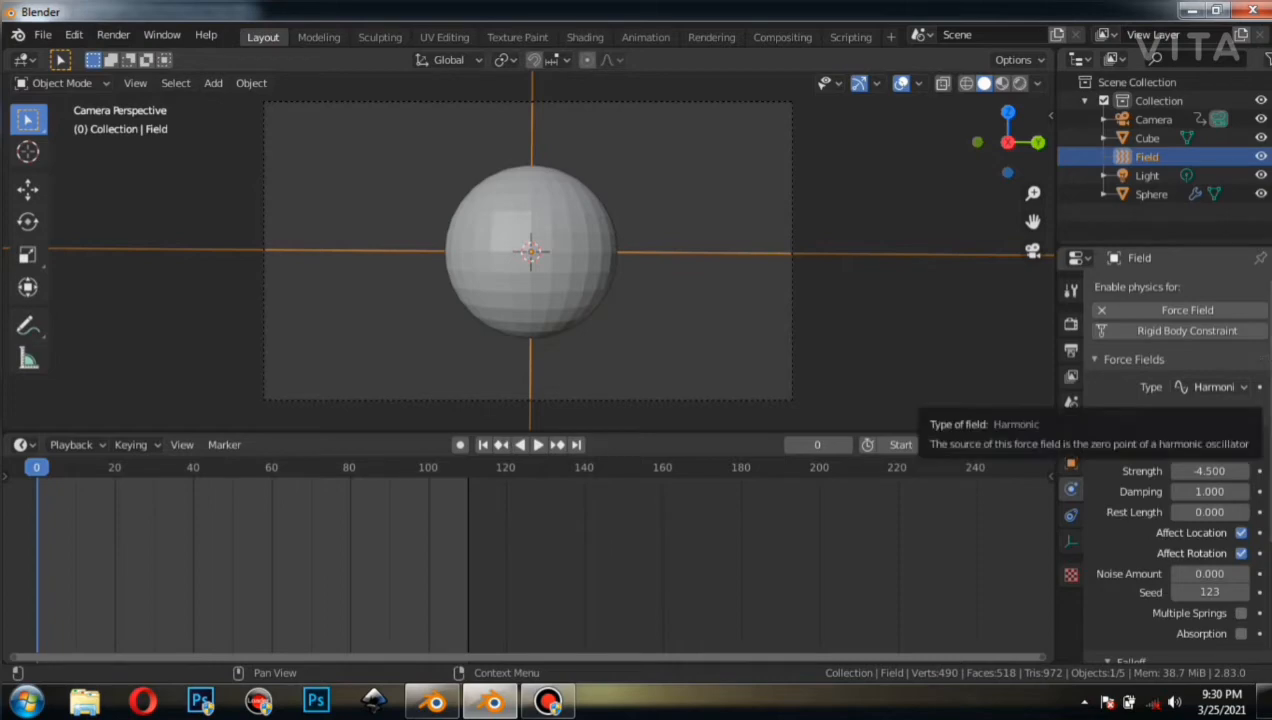
key("i")
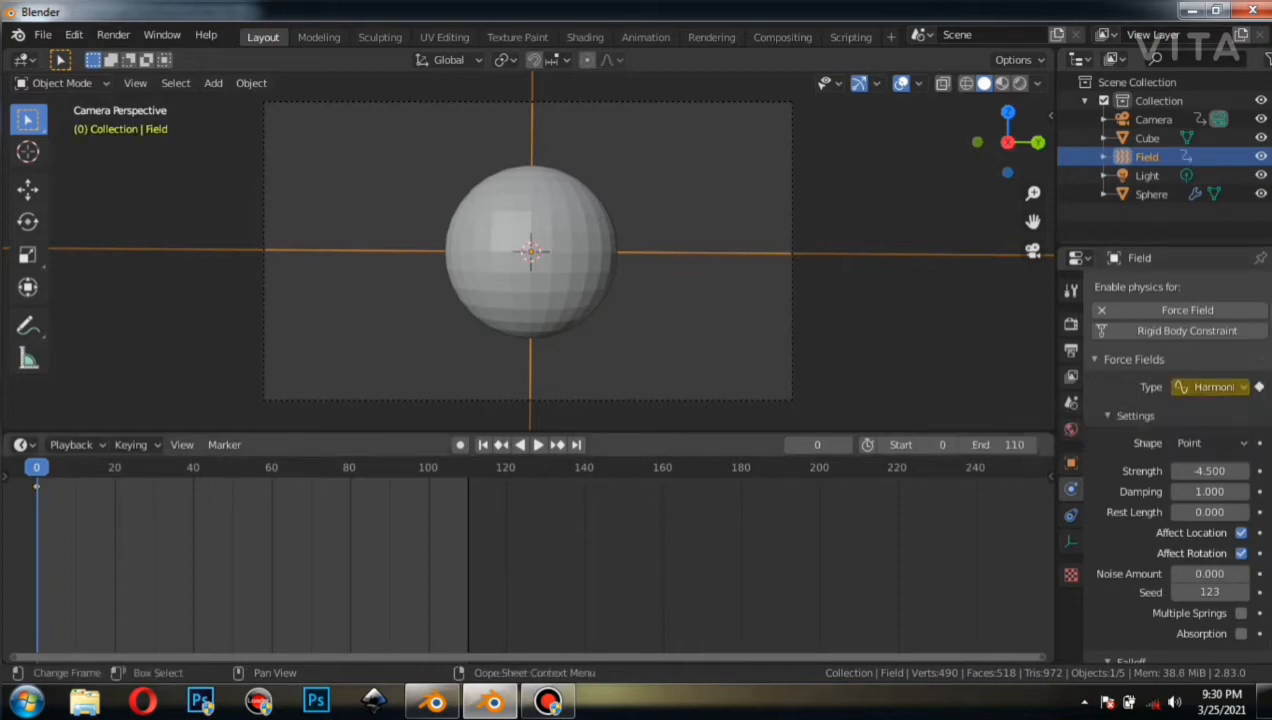
Play and scrub the animation to frame 50, and keyframe the force field's Harmonic type there.
key("space")
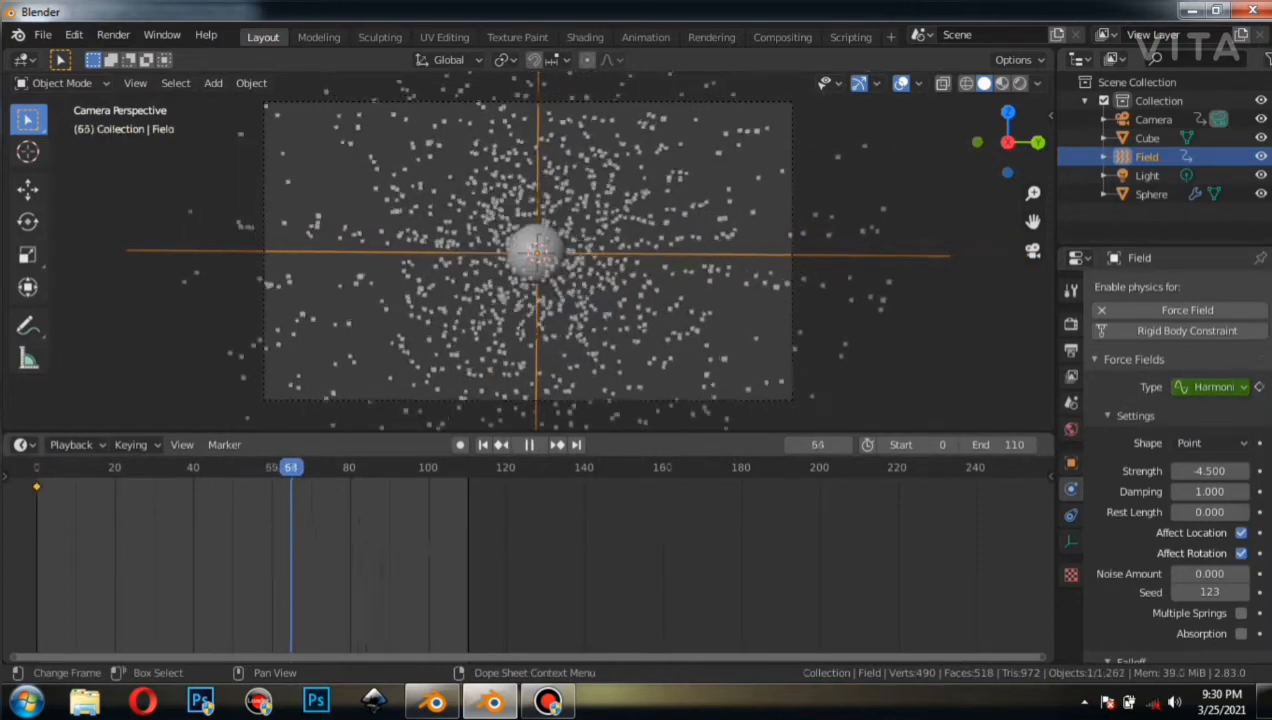
left_click_drag(310, 467, 185, 467)
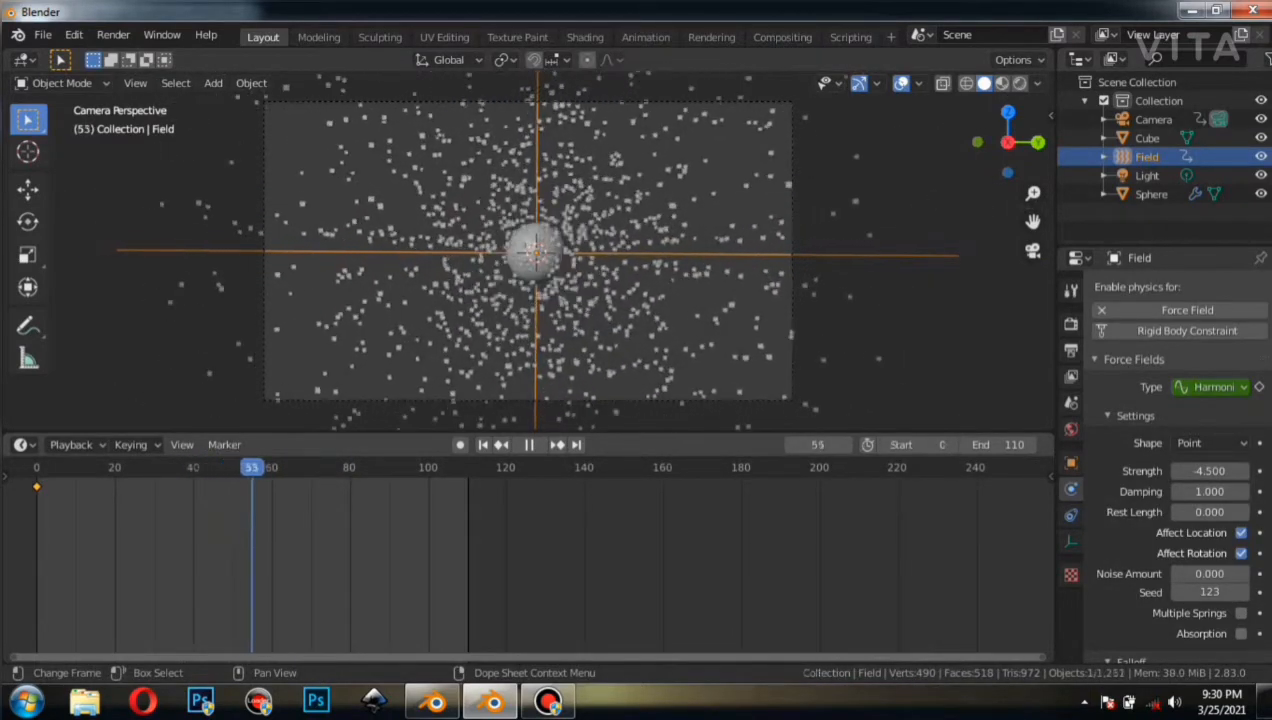
left_click_drag(310, 467, 232, 467)
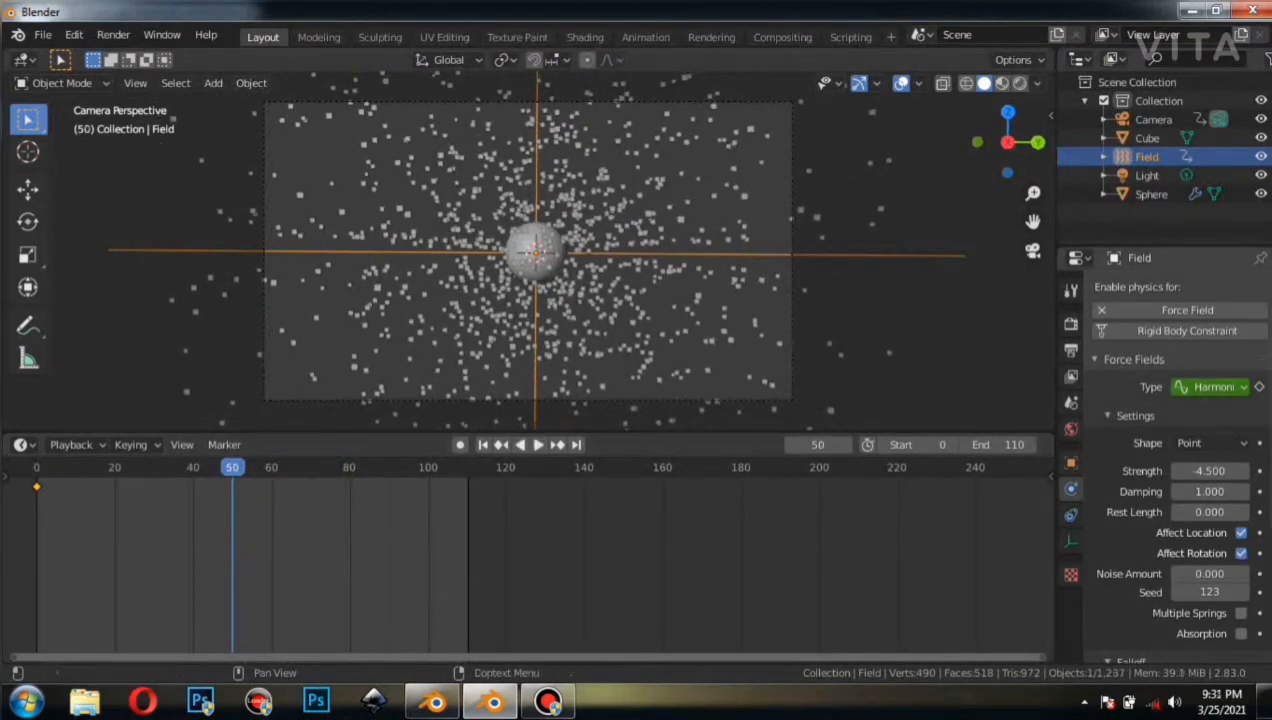
key("i")
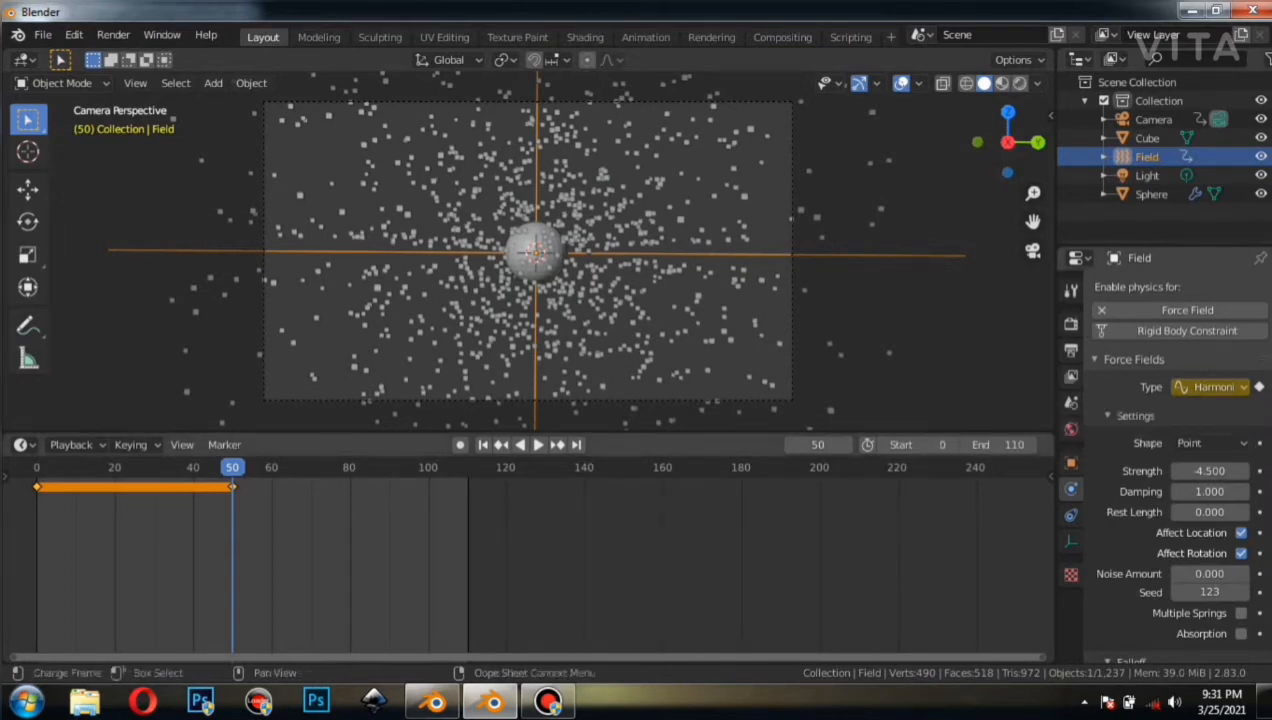
Advance to frame 56, change the force field type to Charge and insert a keyframe for it.
key("space")
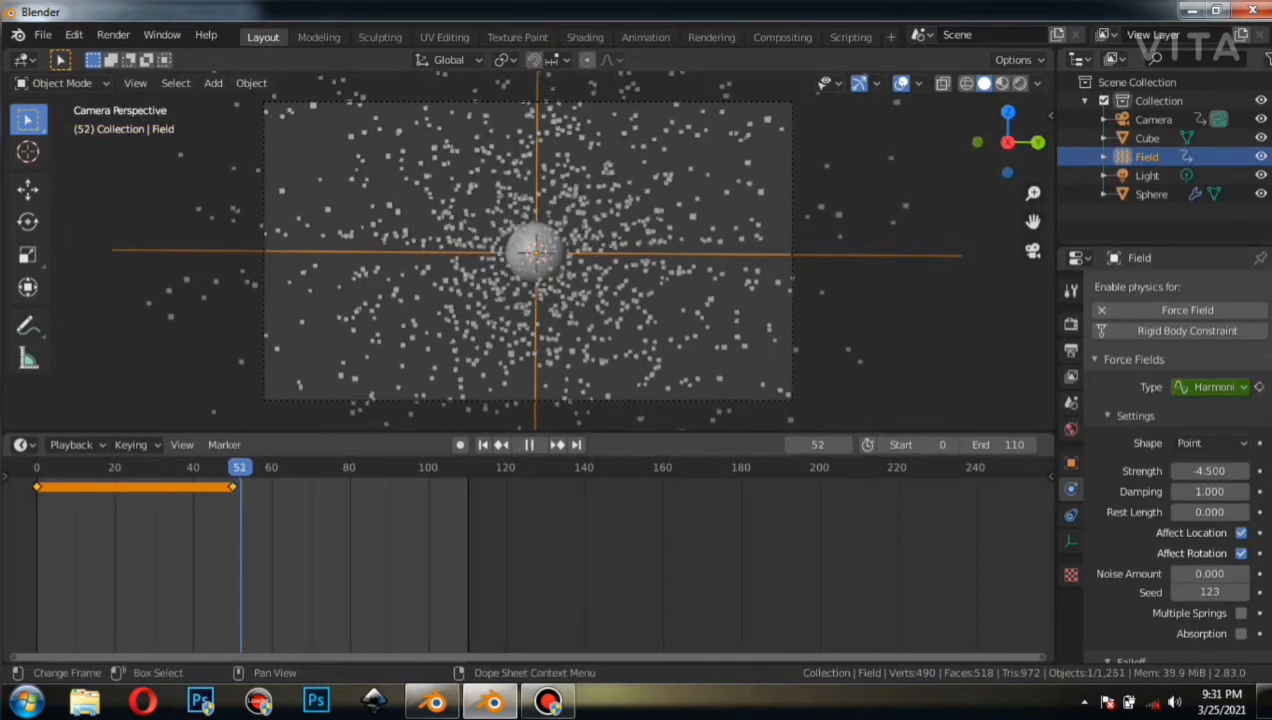
key("space")
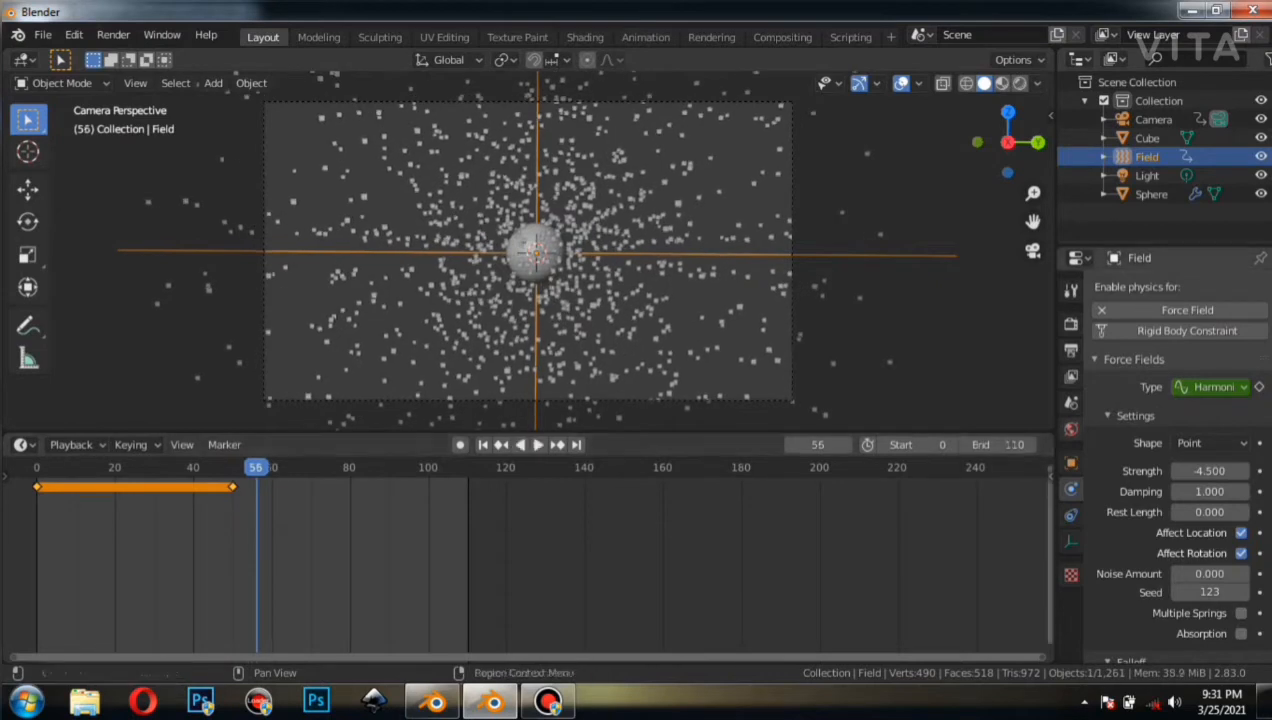
left_click(1213, 387)
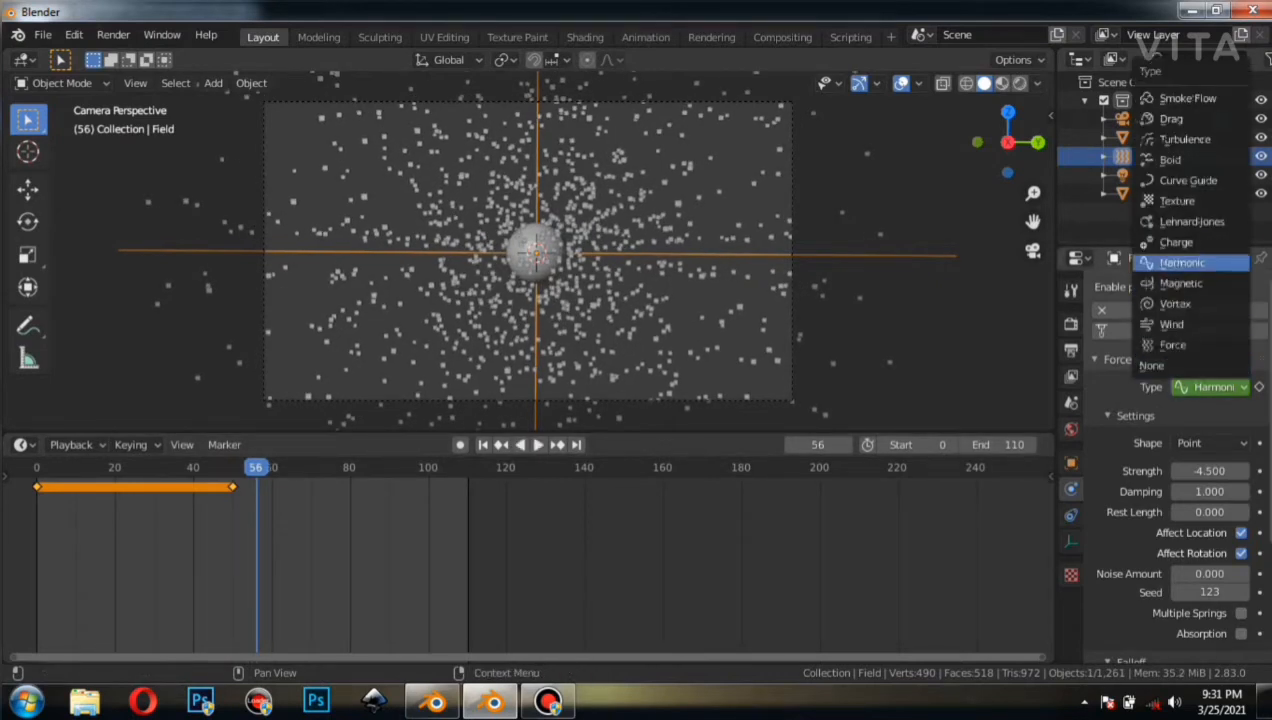
left_click(1180, 242)
key("i")
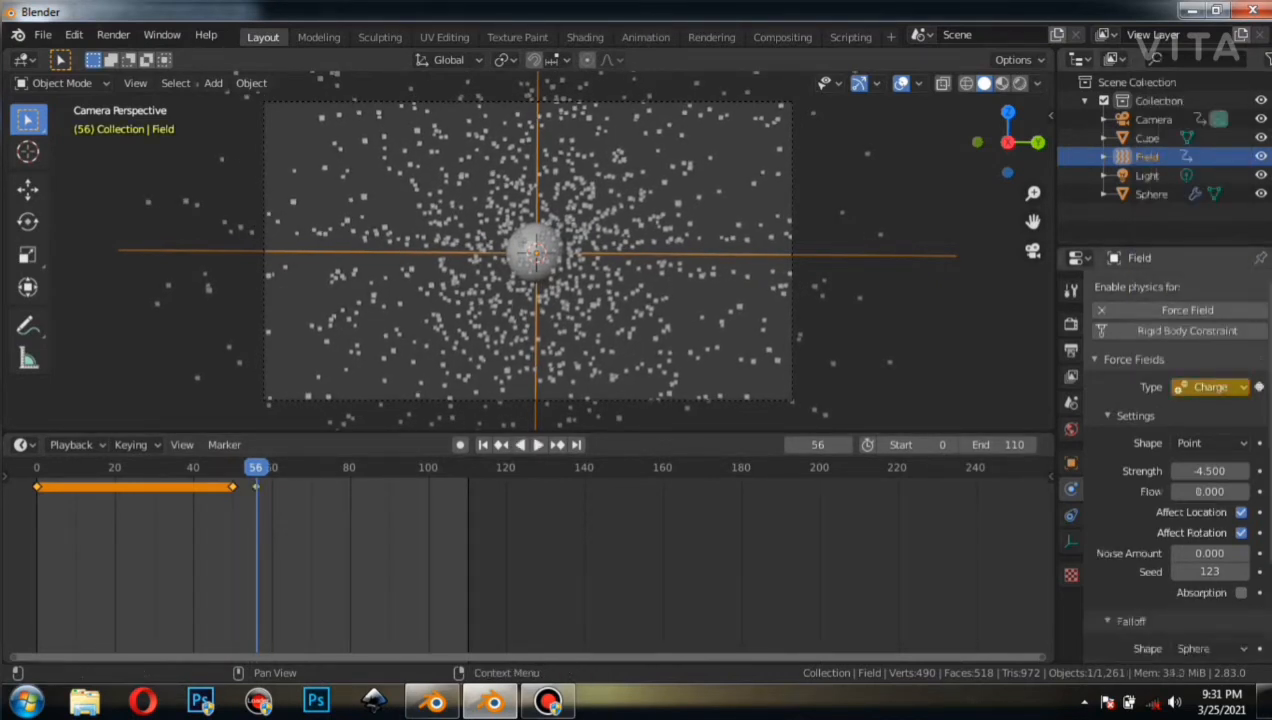
Replay the animation from frame 0 and again from frame 50 to examine the particles around the Harmonic-to-Charge switch.
key("shift+Left")
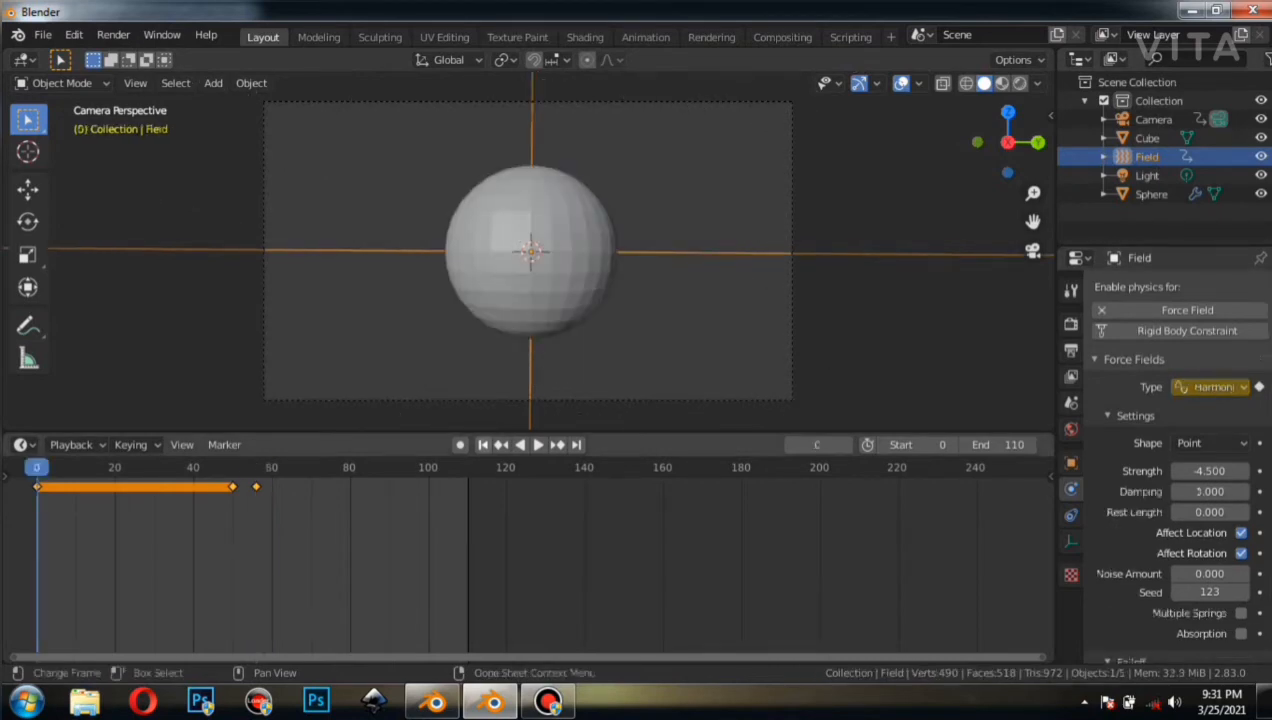
key("space")
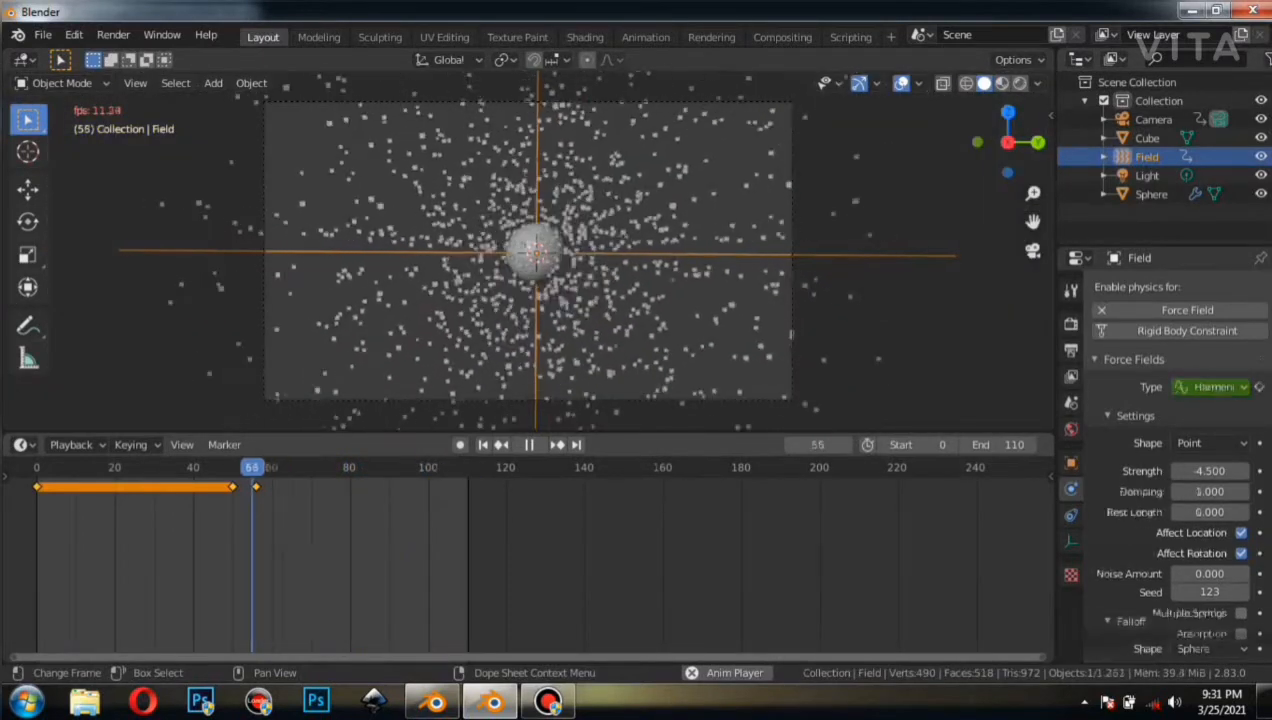
mouse_move(252, 467)
left_mouse_down()
mouse_move(236, 467)
mouse_move(279, 467)
mouse_move(238, 467)
left_mouse_up()
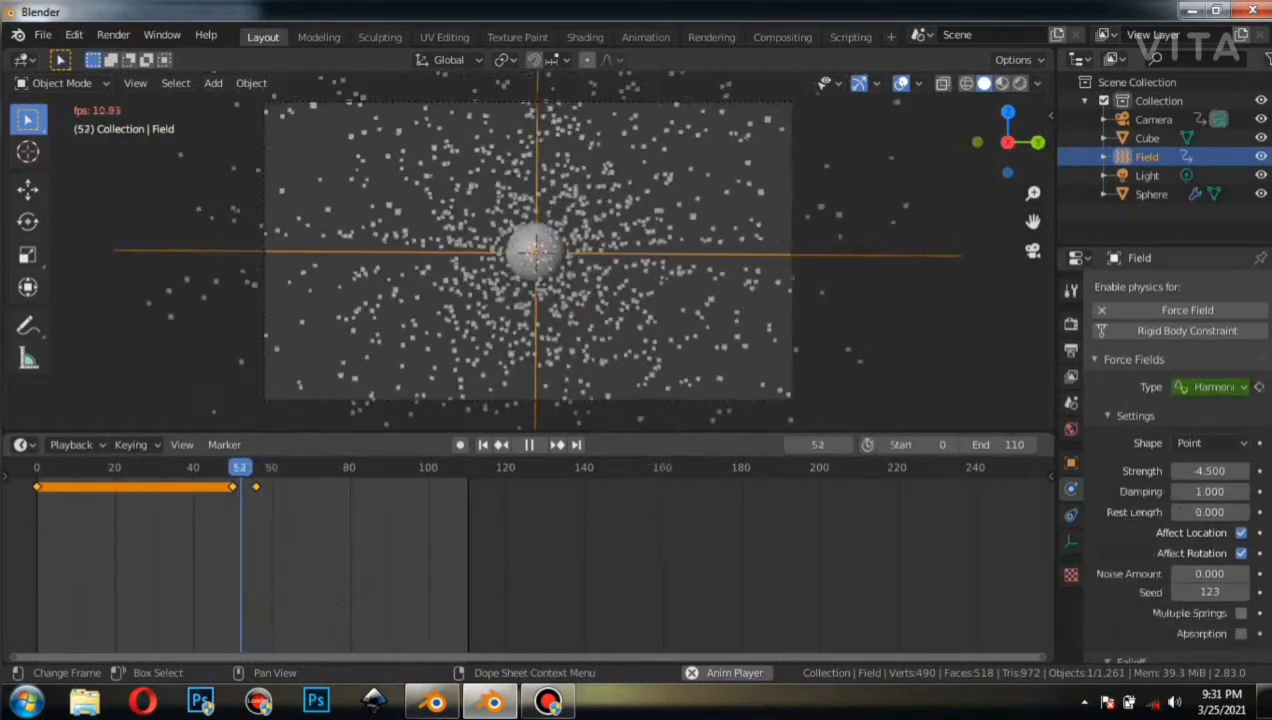
key("space")
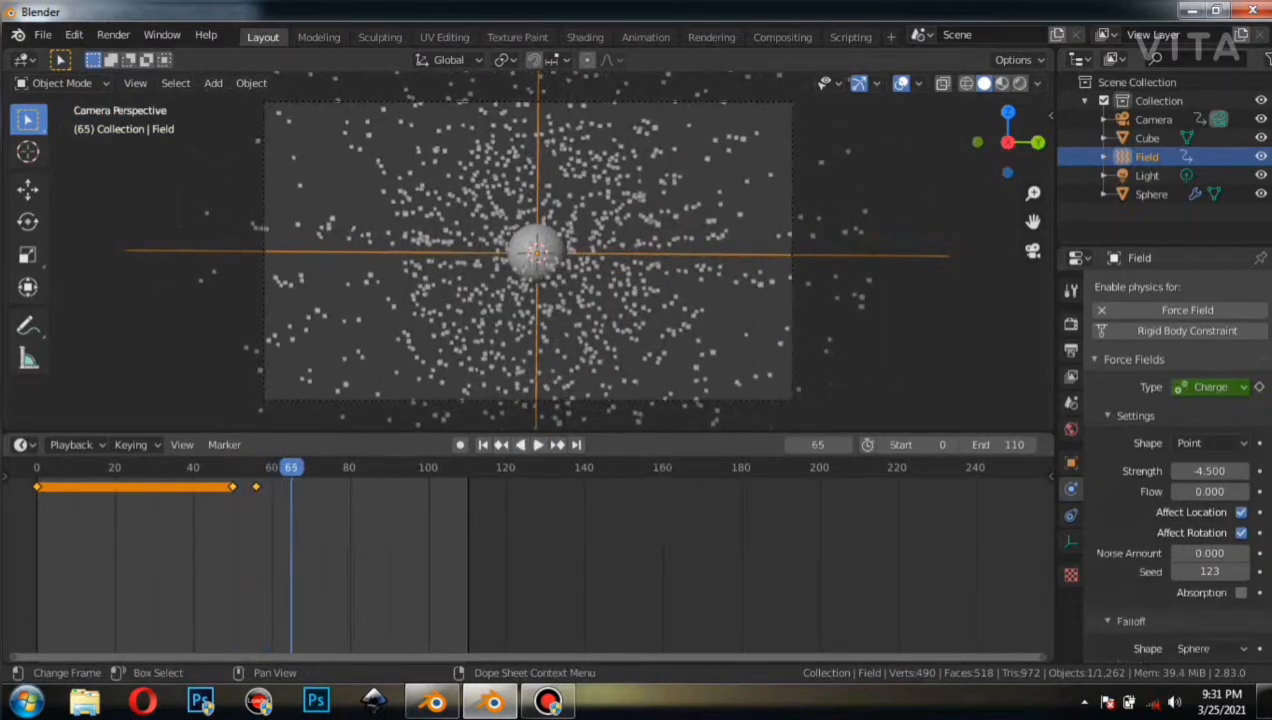
left_click(232, 467)
key("space")
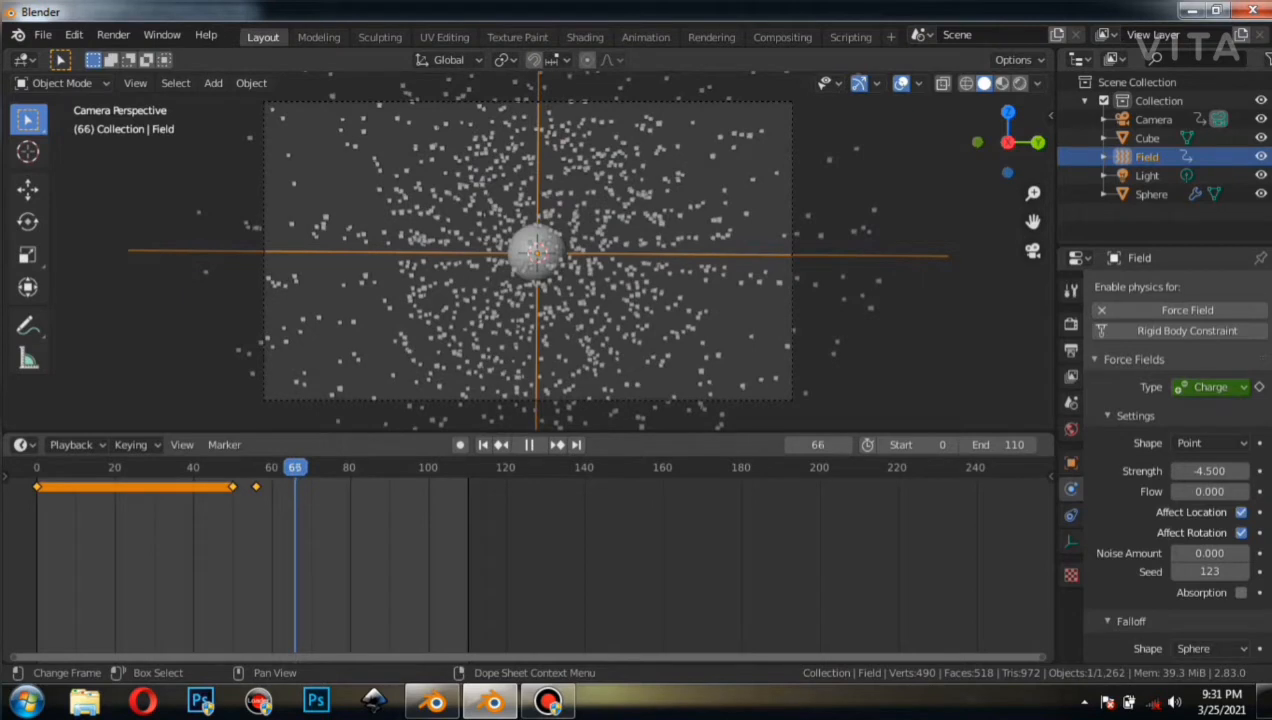
key("shift+ctrl+space")
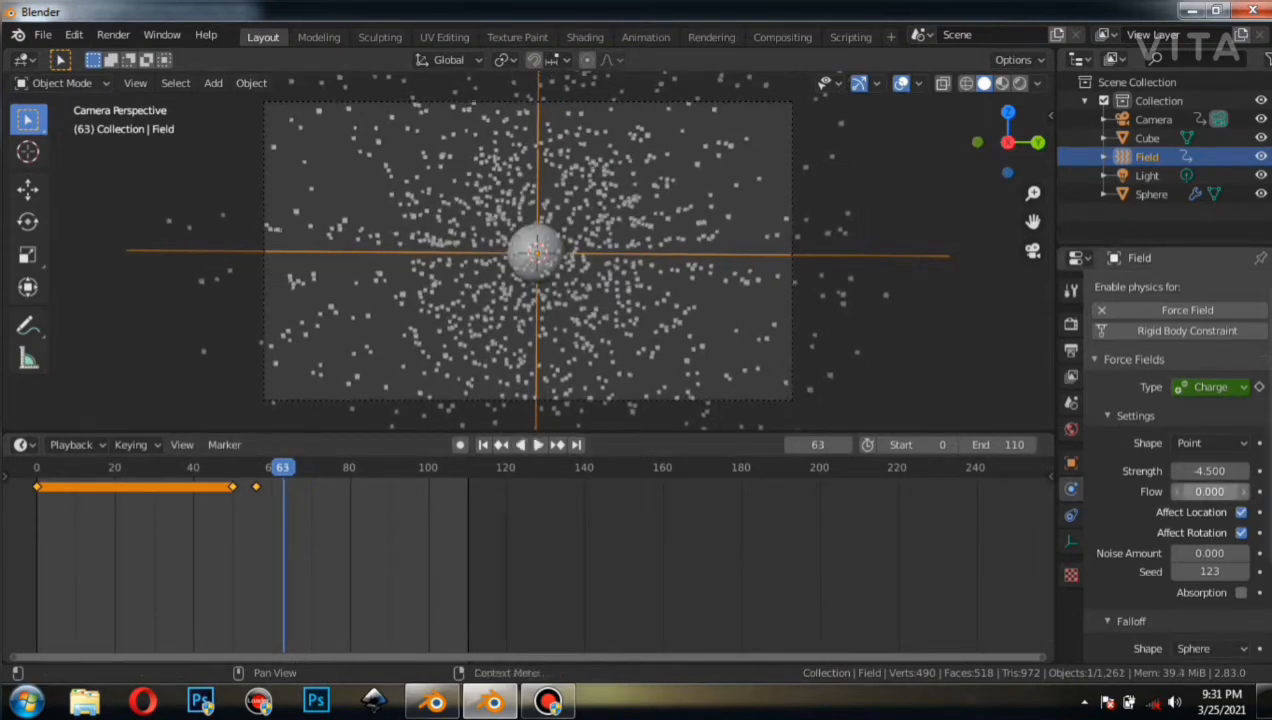
Set the force field's Flow to 10 at frame 63, insert a keyframe for it, and replay the animation from frame 0.
left_click(1243, 492)
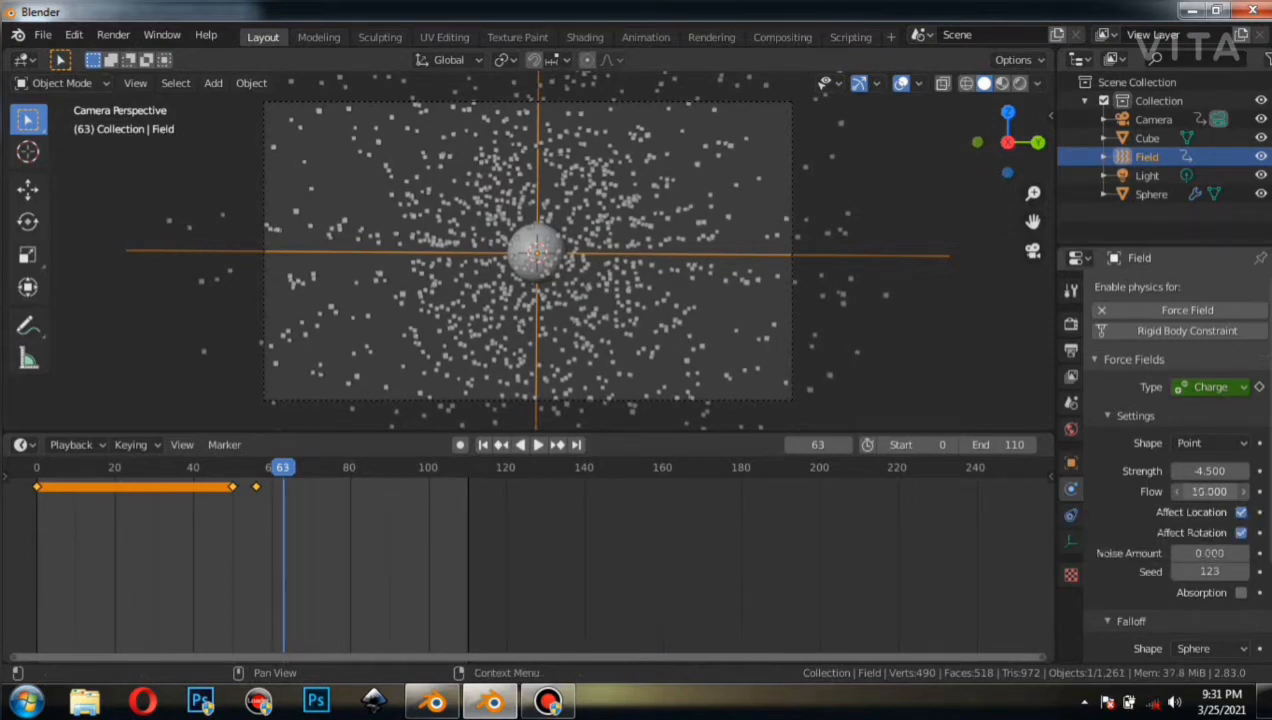
key("i")
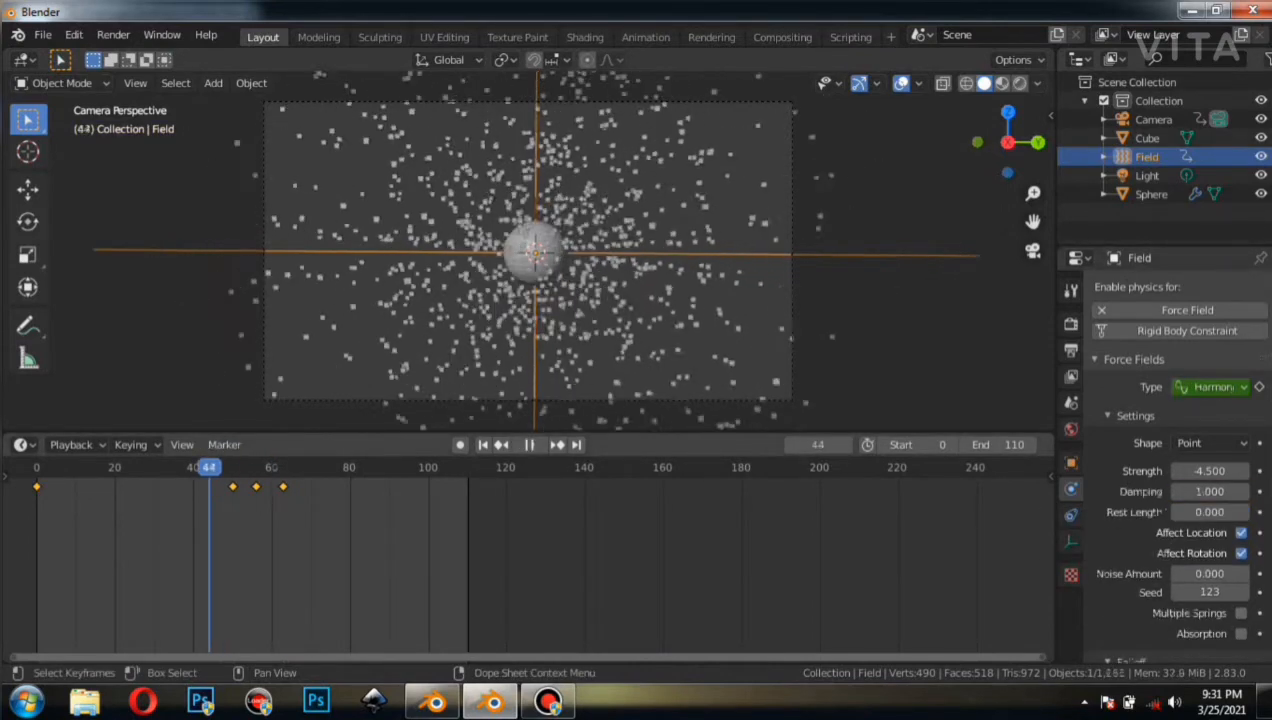
key("shift+Left")
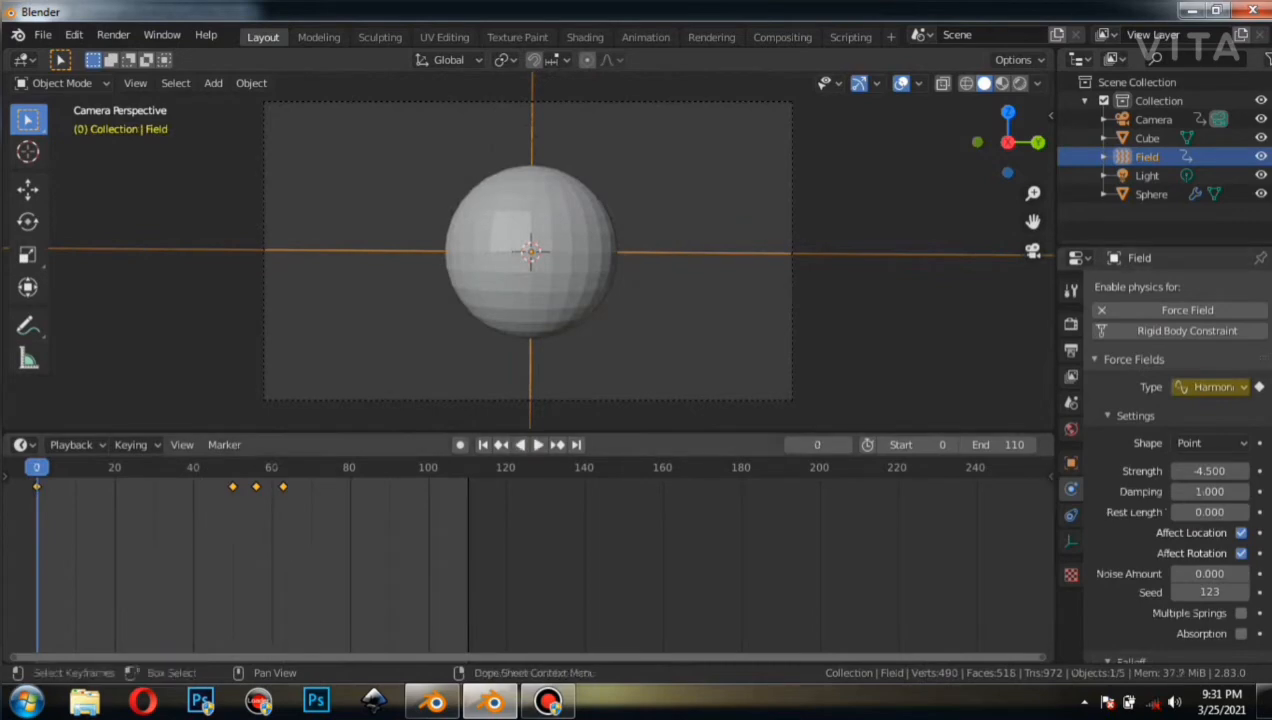
key("space")
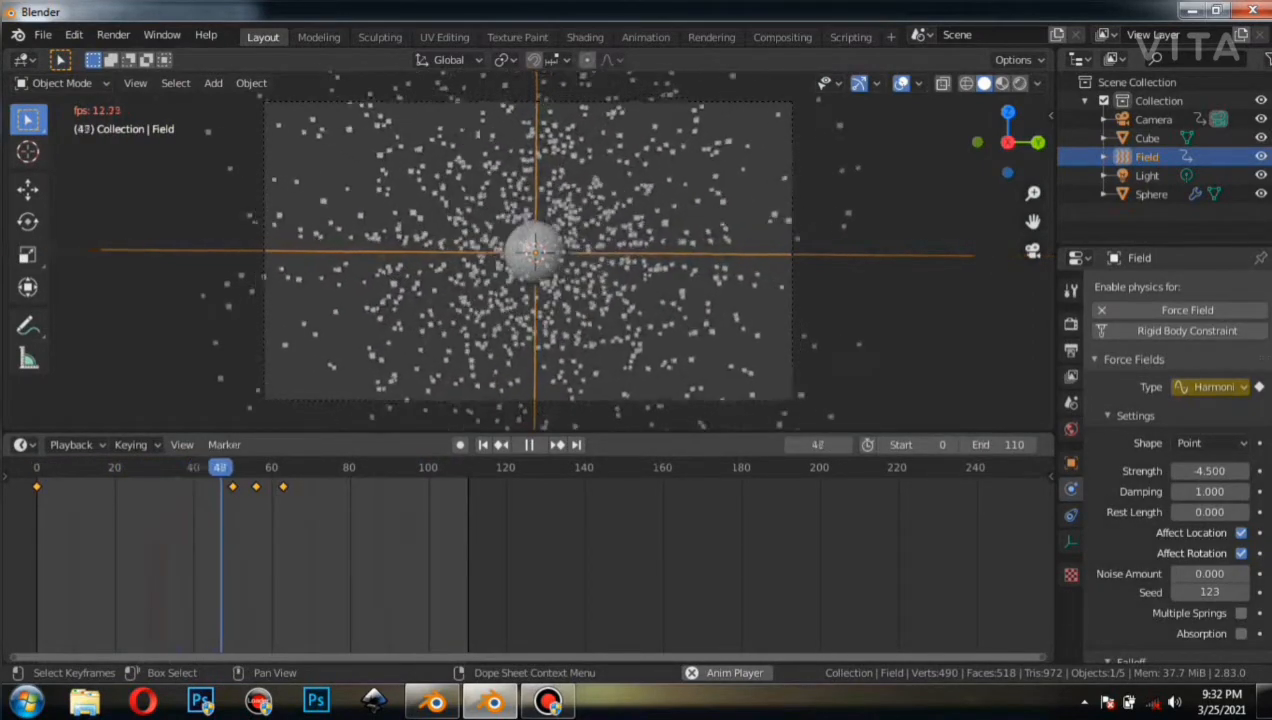
left_click(529, 445)
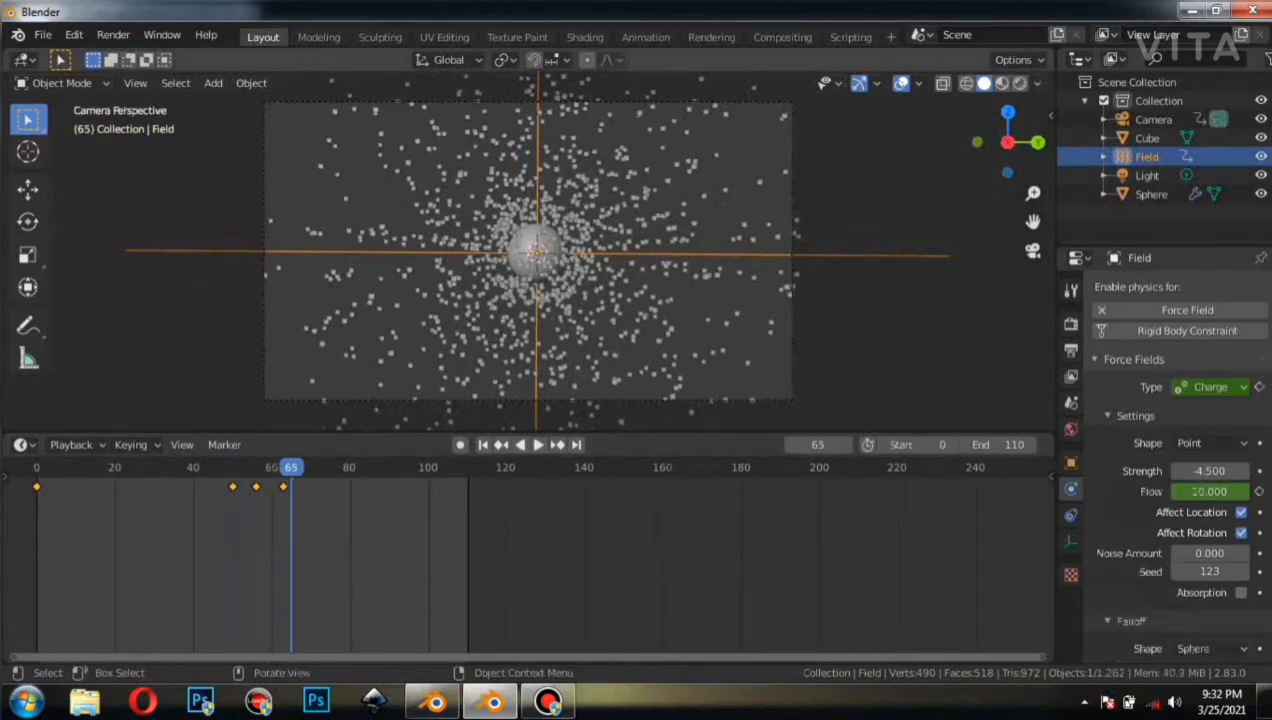
Scale the emitter sphere down uniformly to about 0.35 of its size.
scroll(540, 250, "up", 5)
left_click(590, 280)
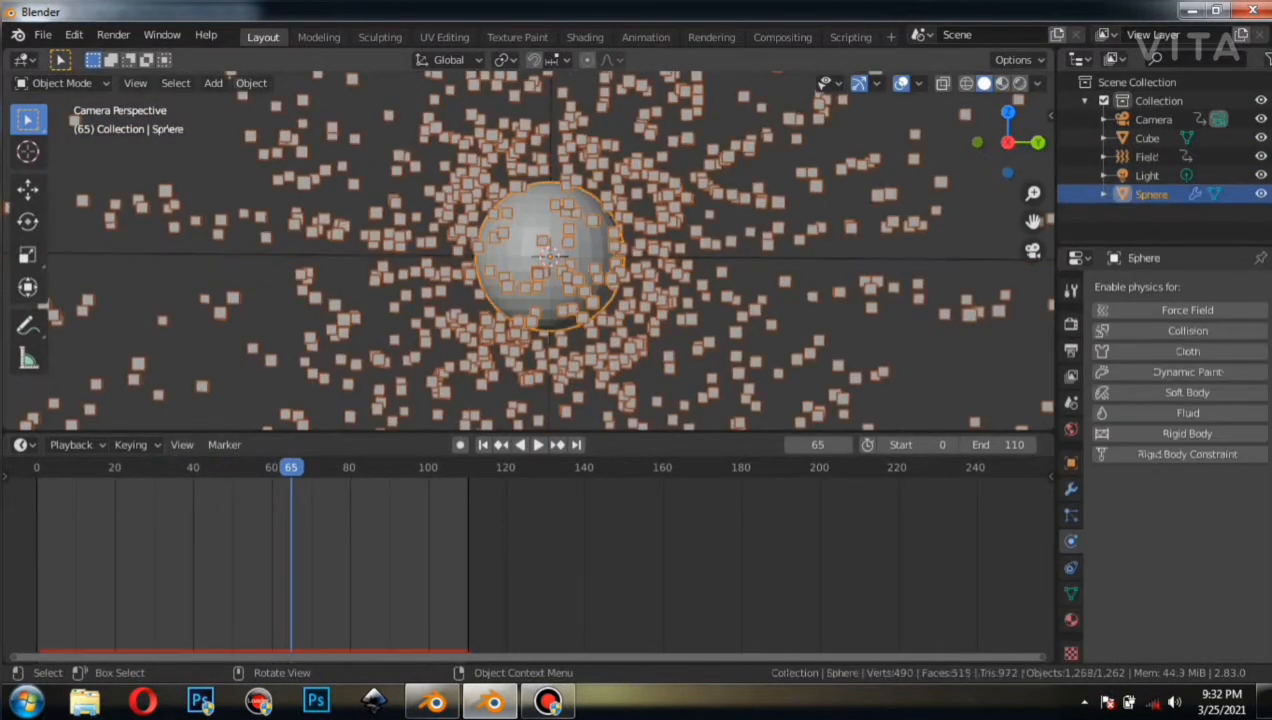
key("s")
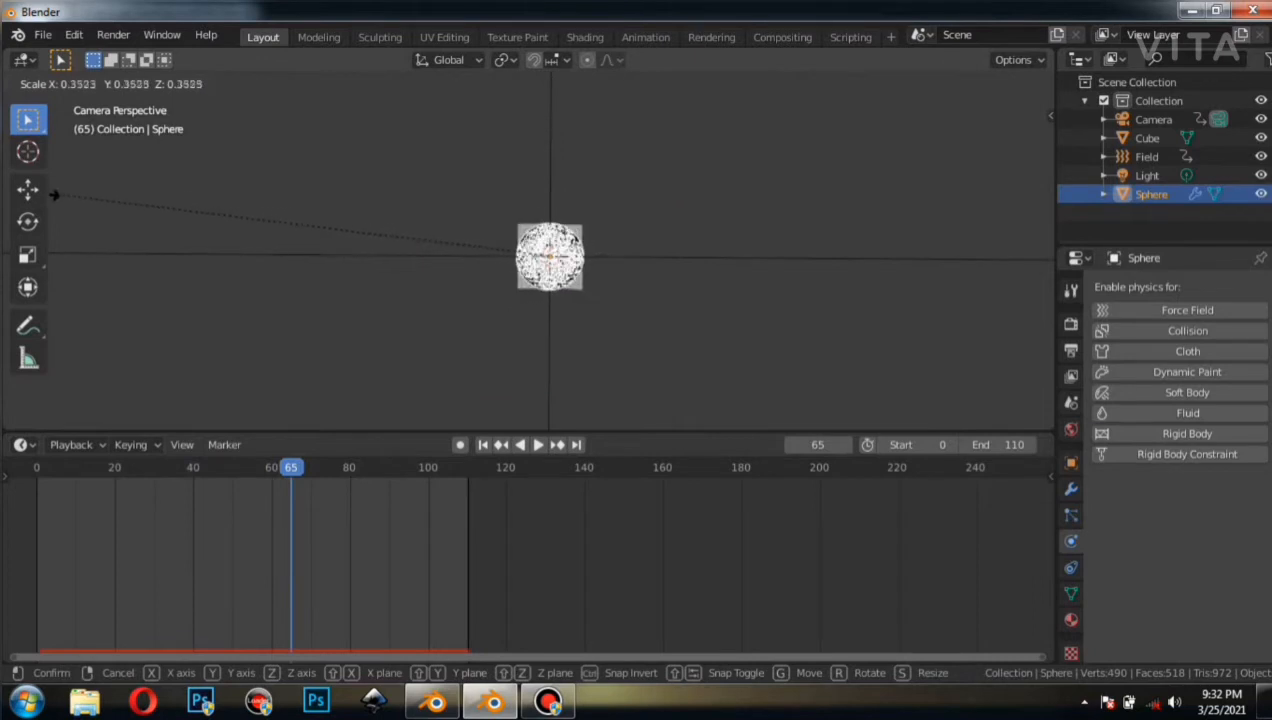
left_click(3, 196)
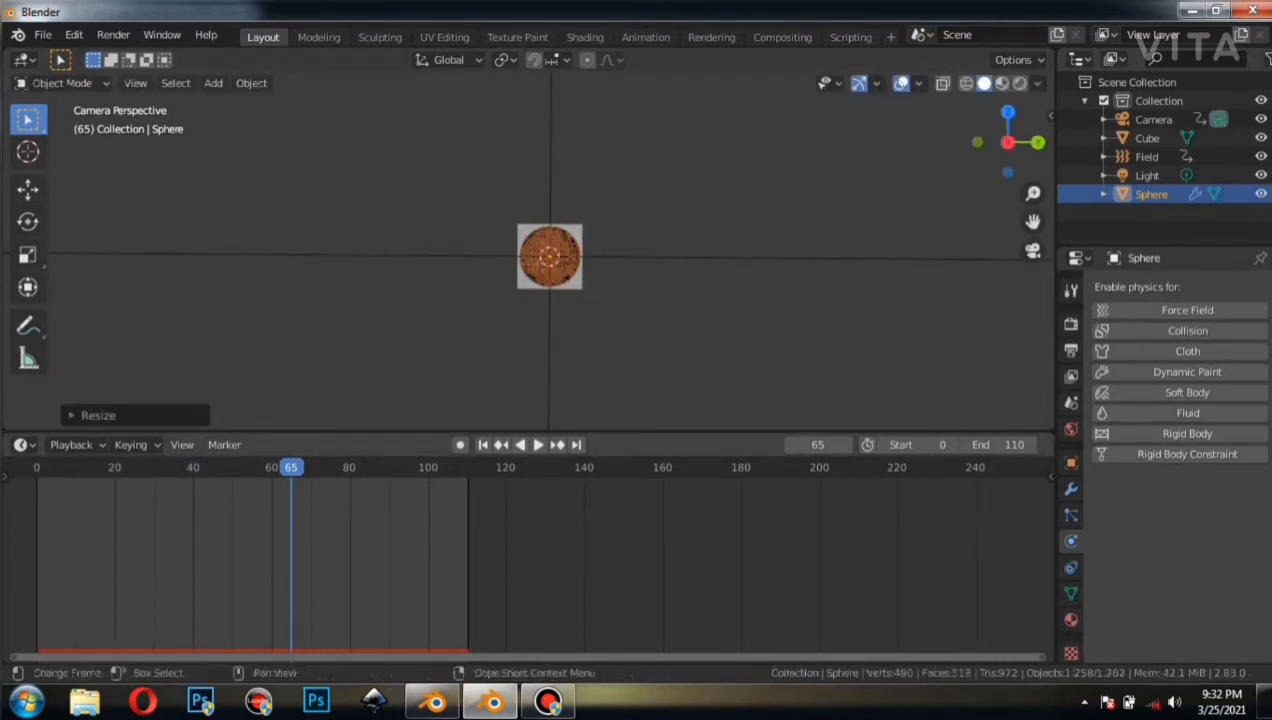
Replay the particle animation from frame 0 to frame 69 to examine the emission from the smaller sphere.
left_click_drag(154, 470, 36, 470)
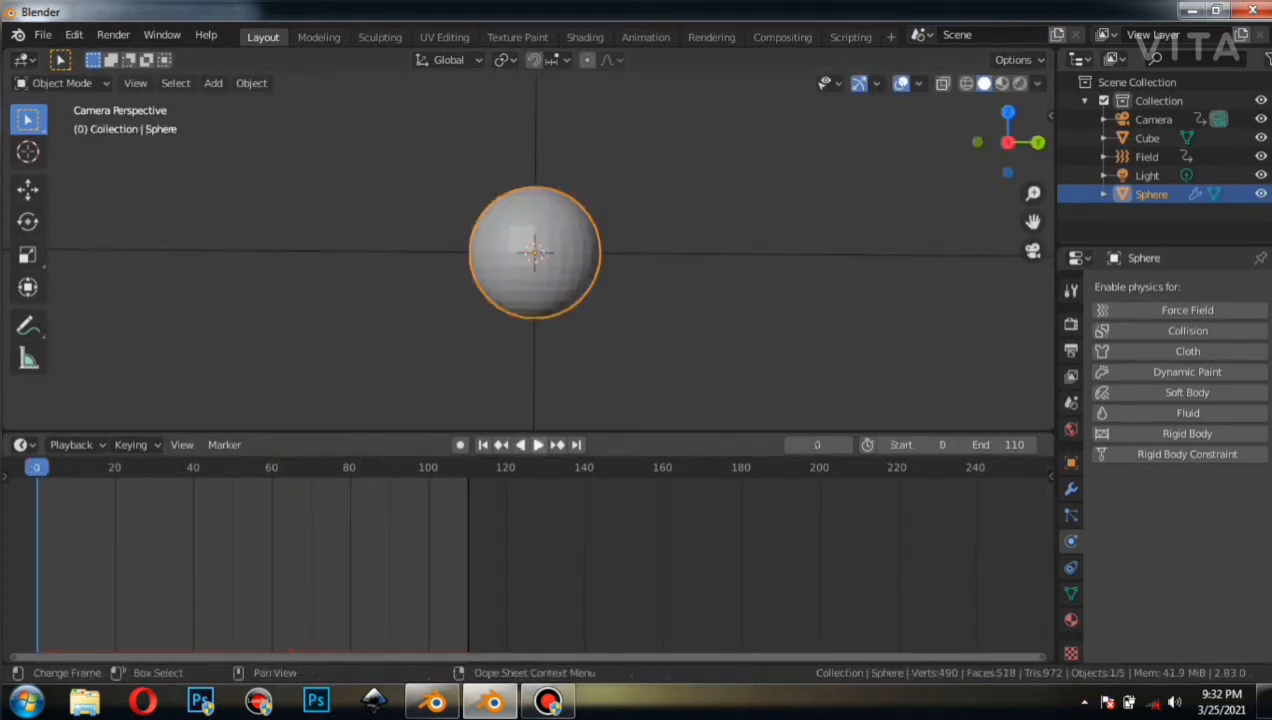
left_click(537, 444)
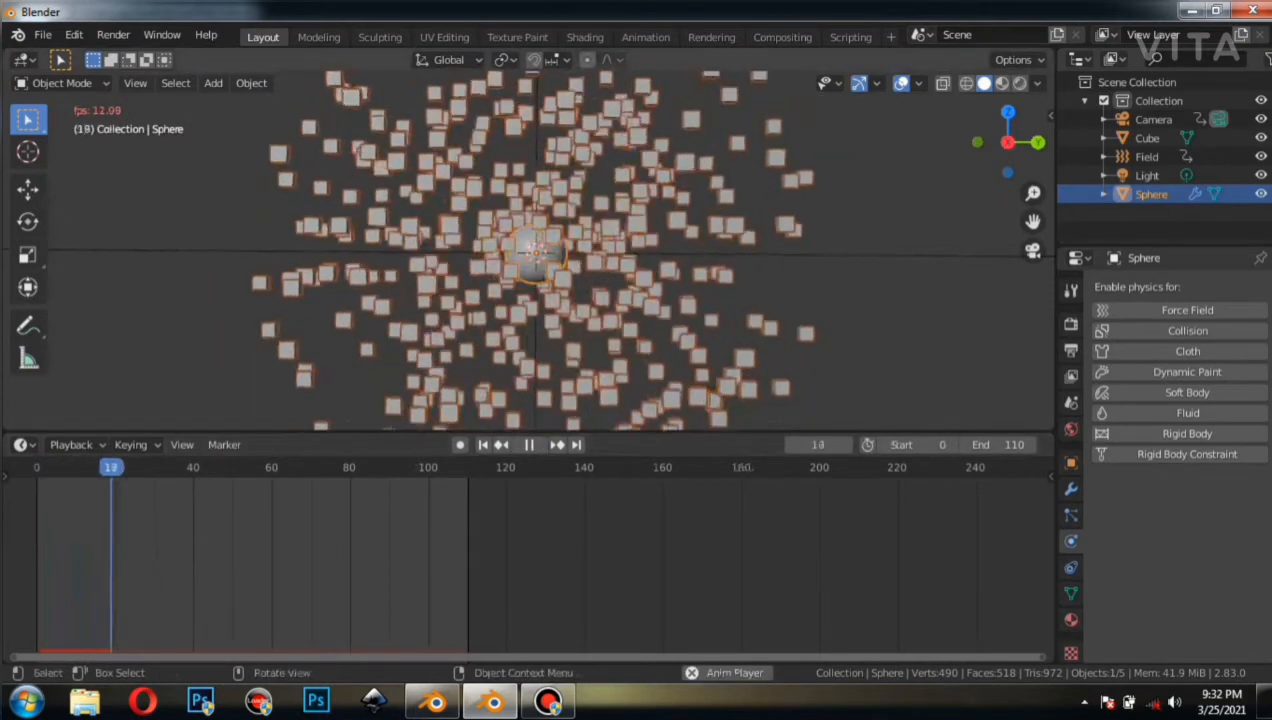
key("KP_0")
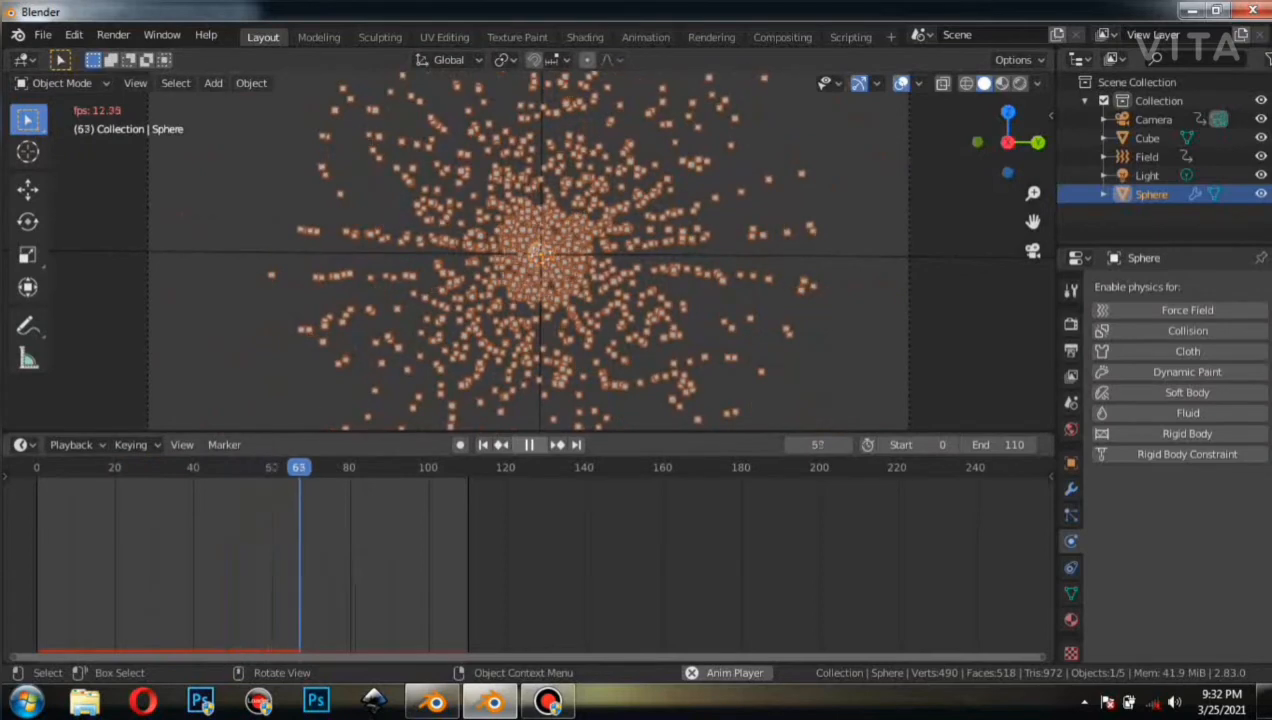
key("space")
Scale the particle instance cube down to about half its size and replay the animation from frame 0 through the camera.
middle_click_drag(600, 260, 480, 262)
scroll(530, 252, "down", 2)
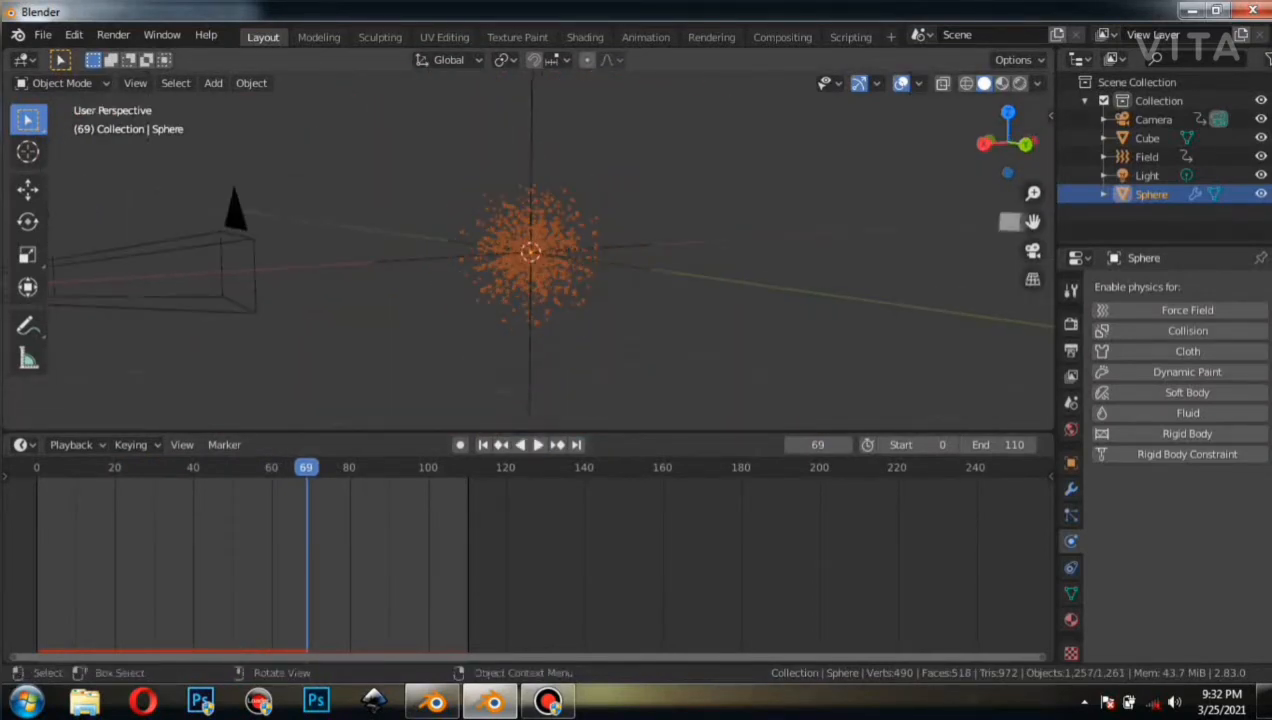
left_click(1010, 222)
left_click(1033, 250)
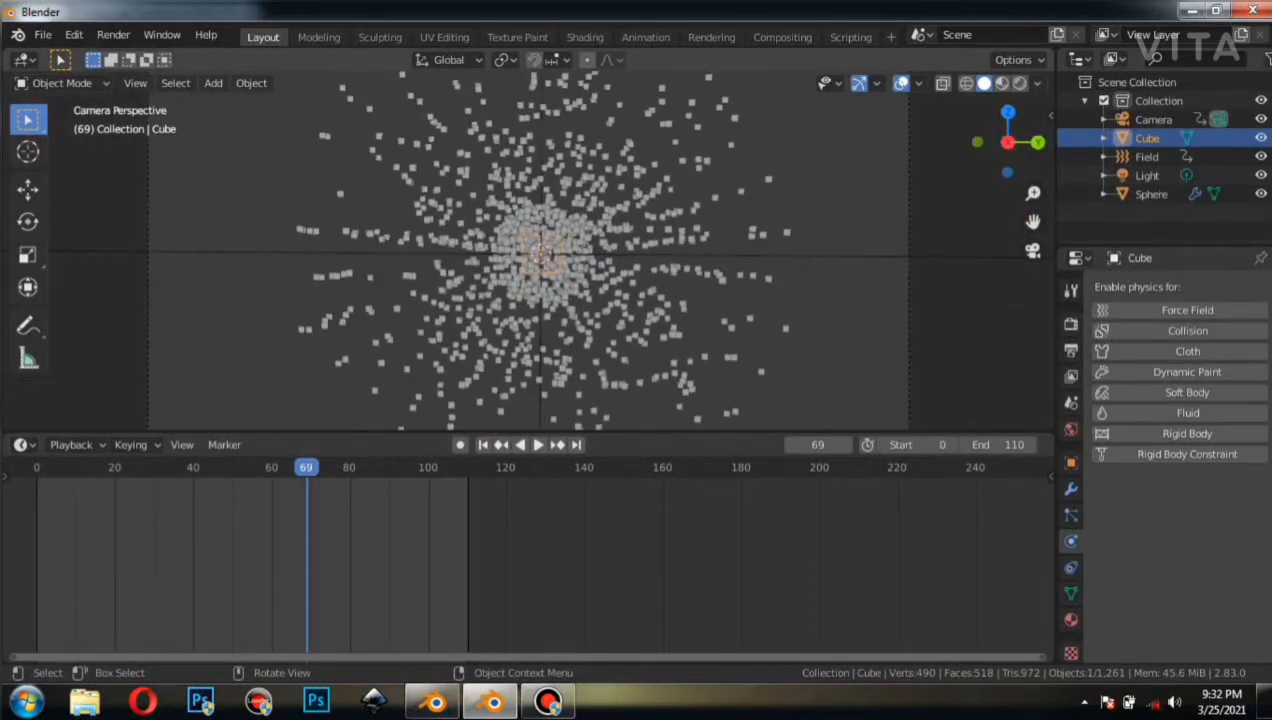
key("s")
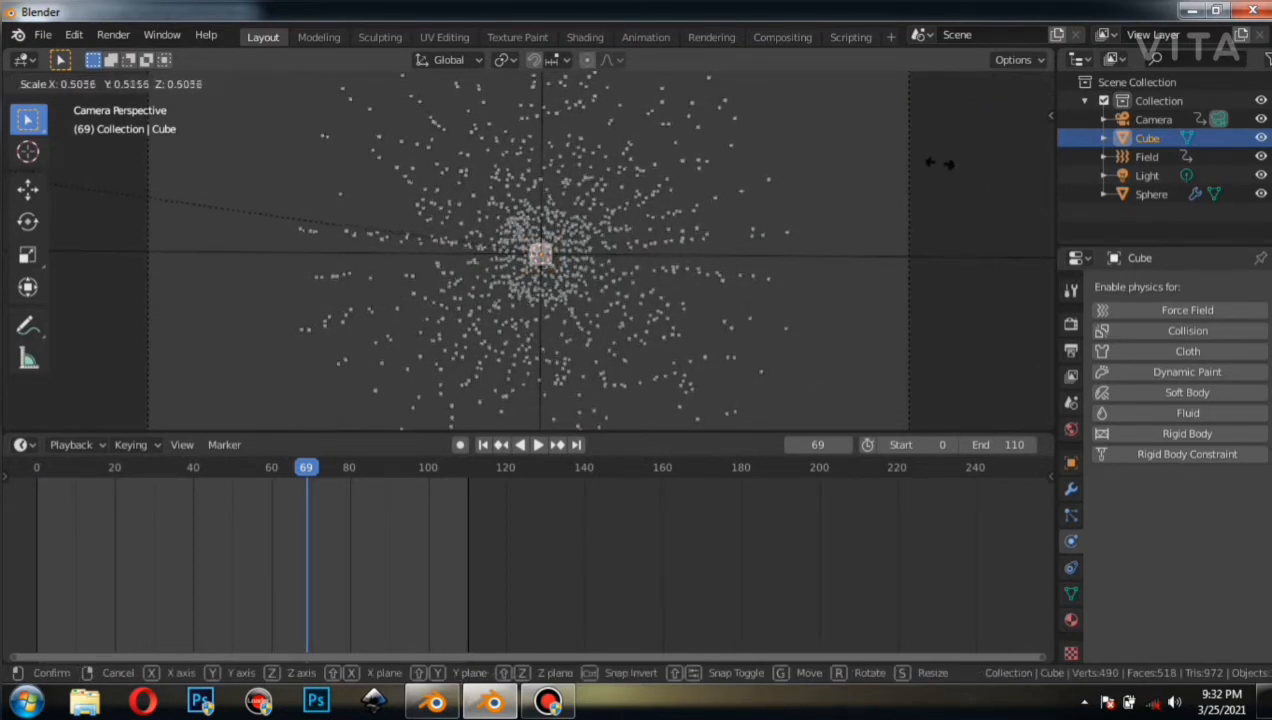
left_click(744, 151)
key("shift+Left")
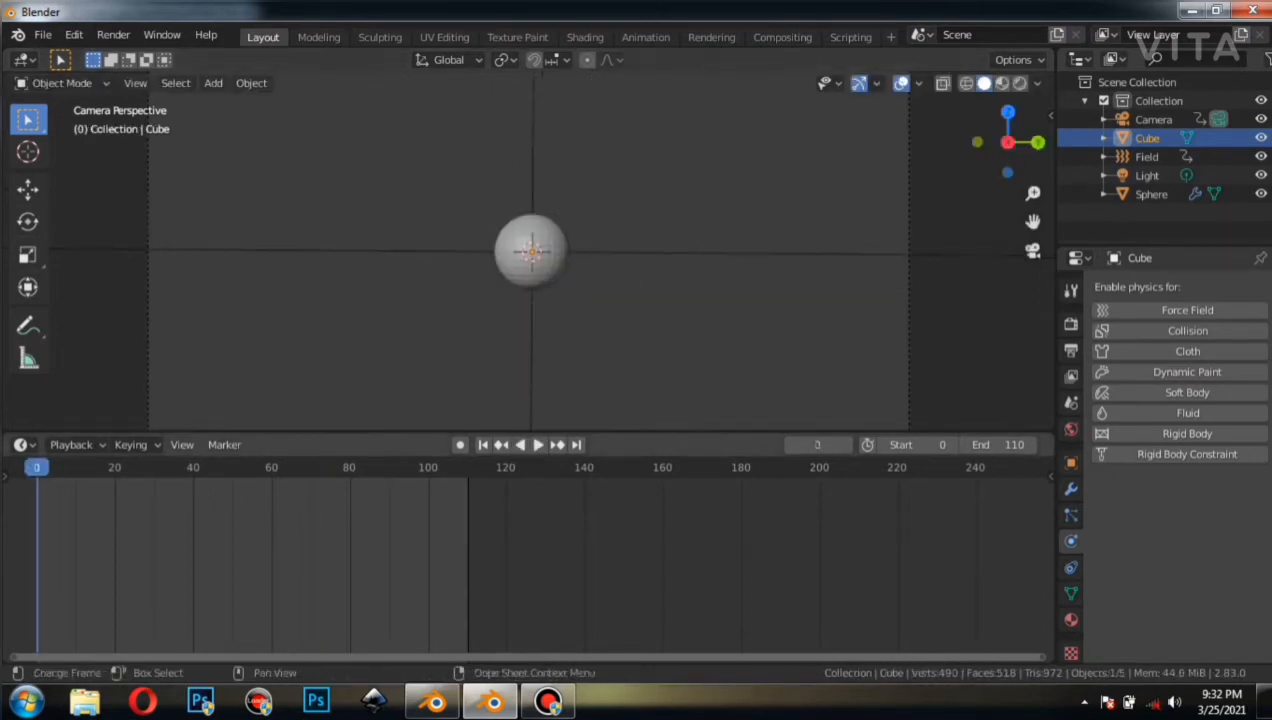
key("space")
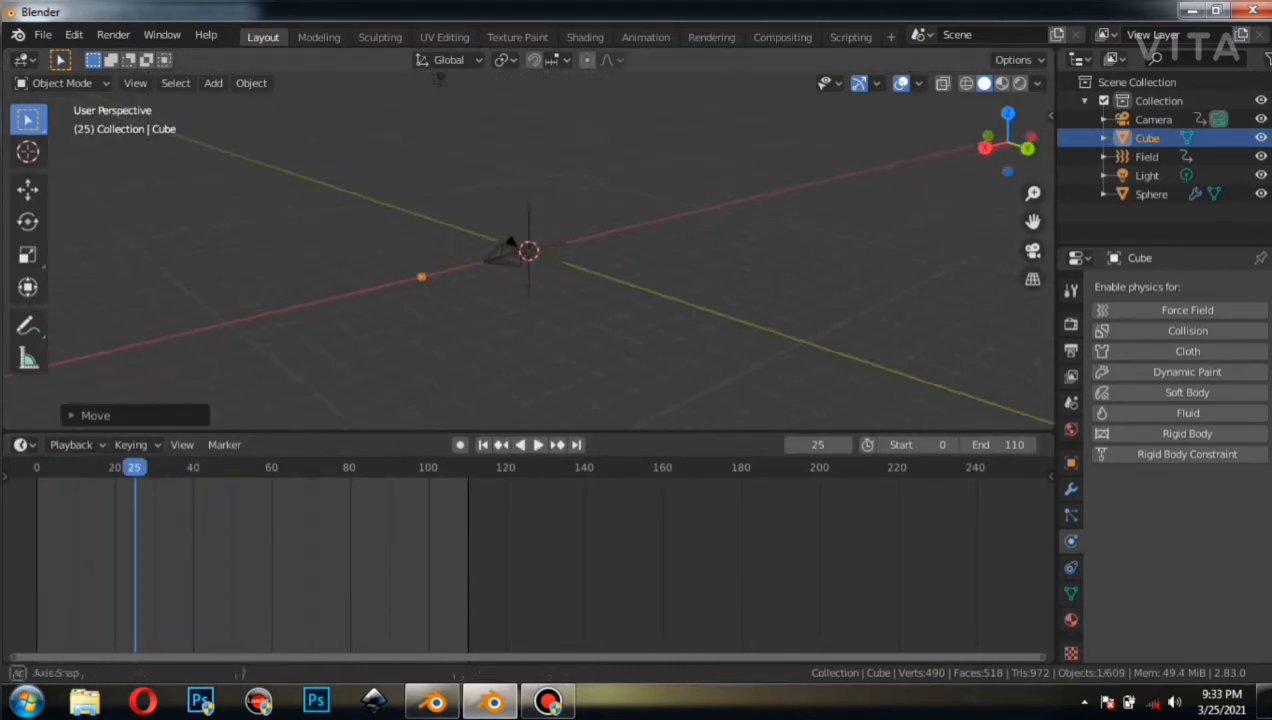
Move the cube farther along the global X axis, away from the camera and sphere.
key("g")
key("x")
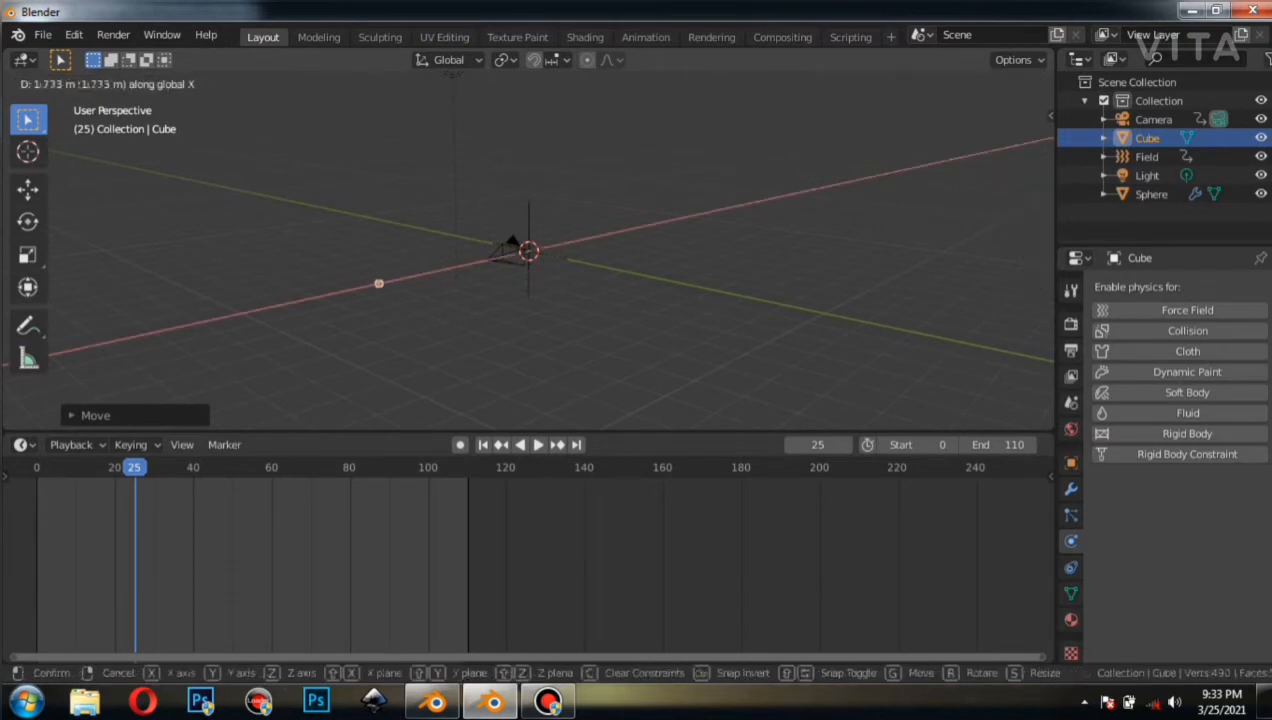
left_click(325, 295)
Change the timeline area to the Shader Editor and bring the 3D view closer to the objects.
left_click(24, 445)
left_click(241, 533)
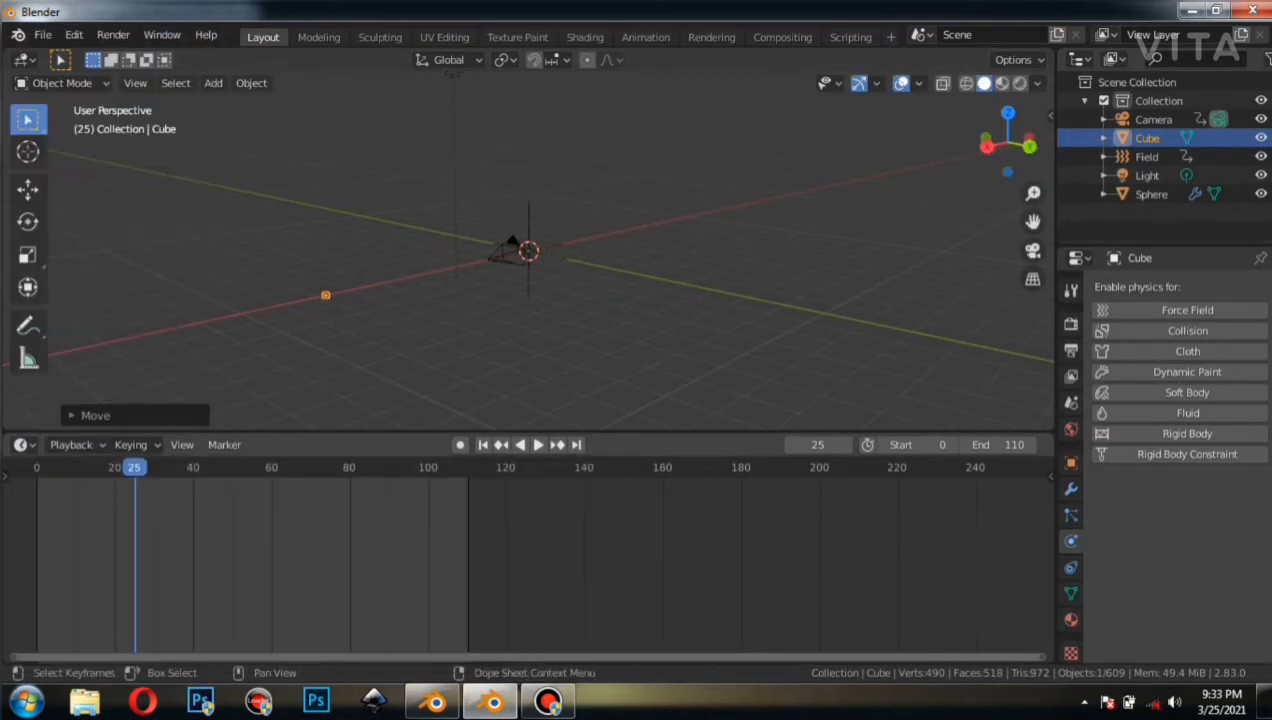
left_click(24, 445)
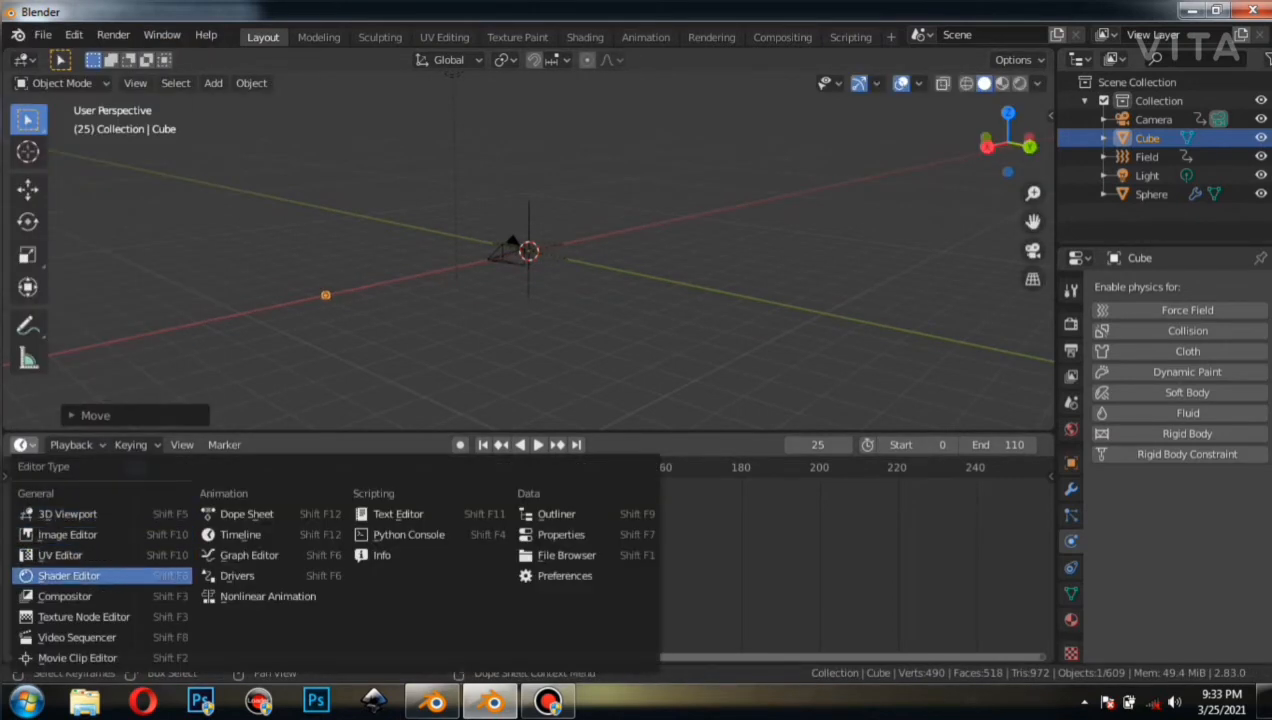
left_click(60, 571)
scroll(528, 250, "up", 7)
middle_click_drag(420, 280, 660, 225)
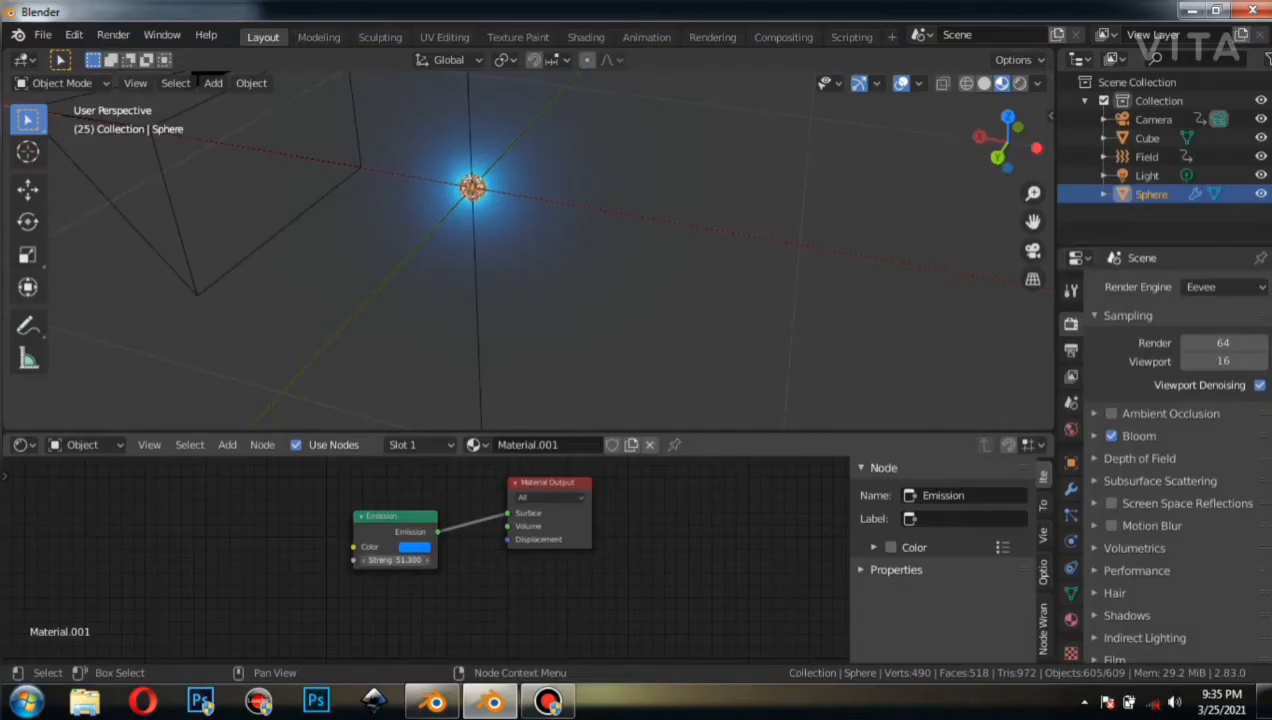
Play the glowing particle animation through the camera and adjust the Emission node's strength.
key("KP_0")
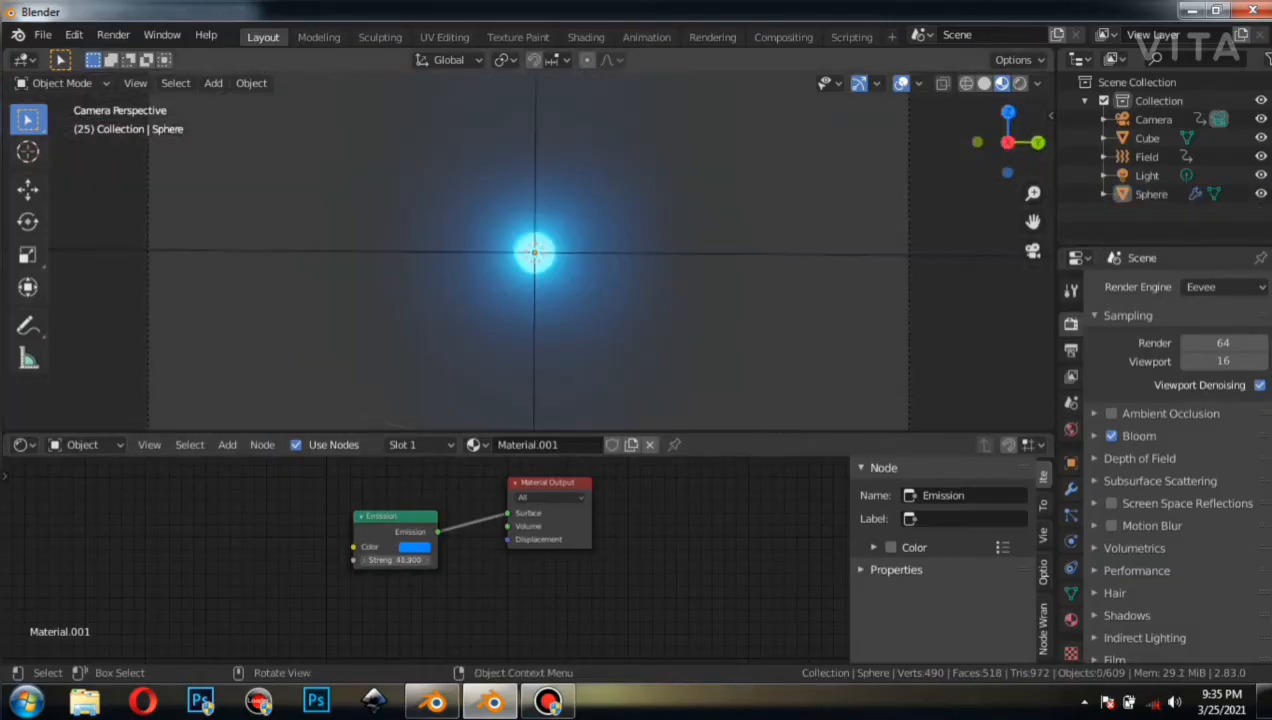
key("space")
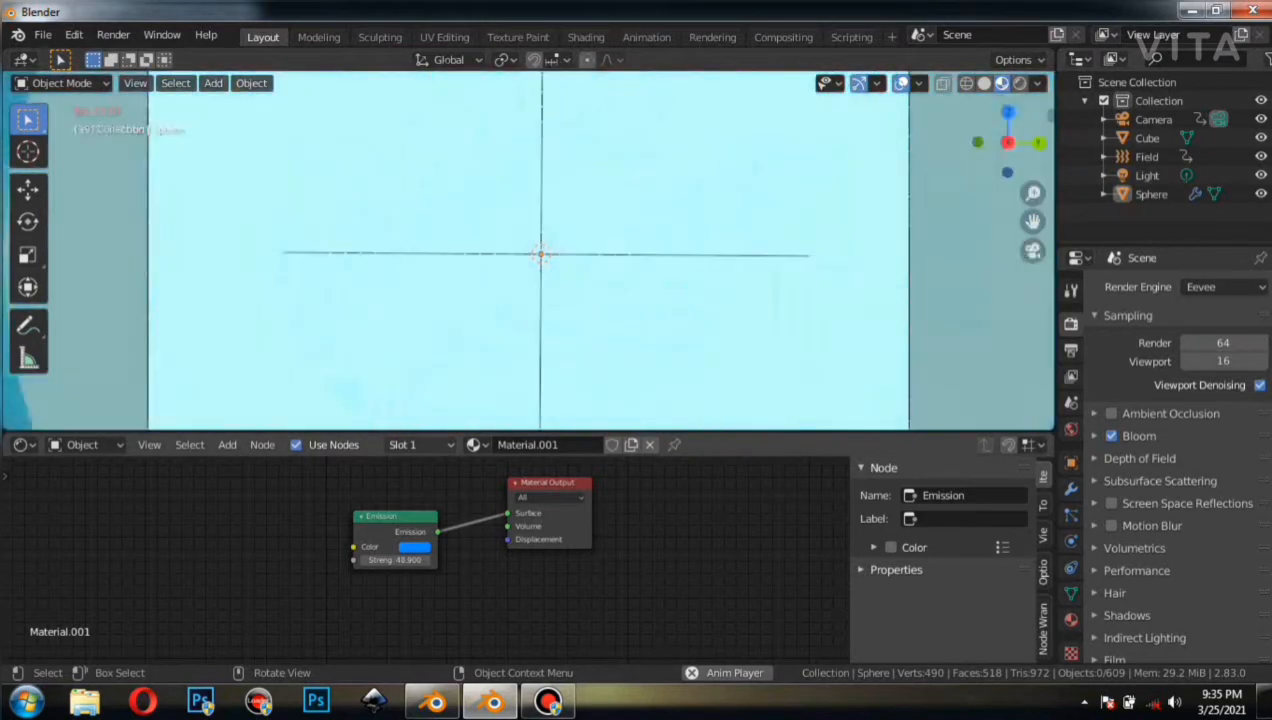
key("space")
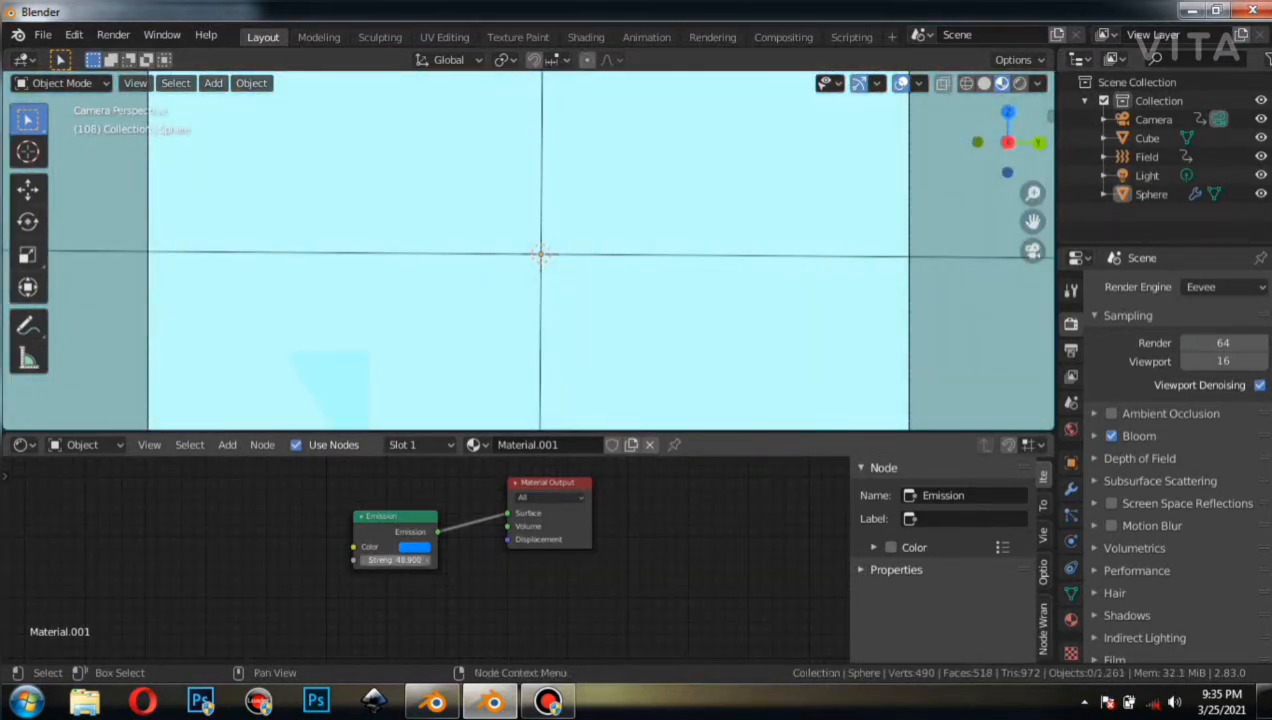
key("space")
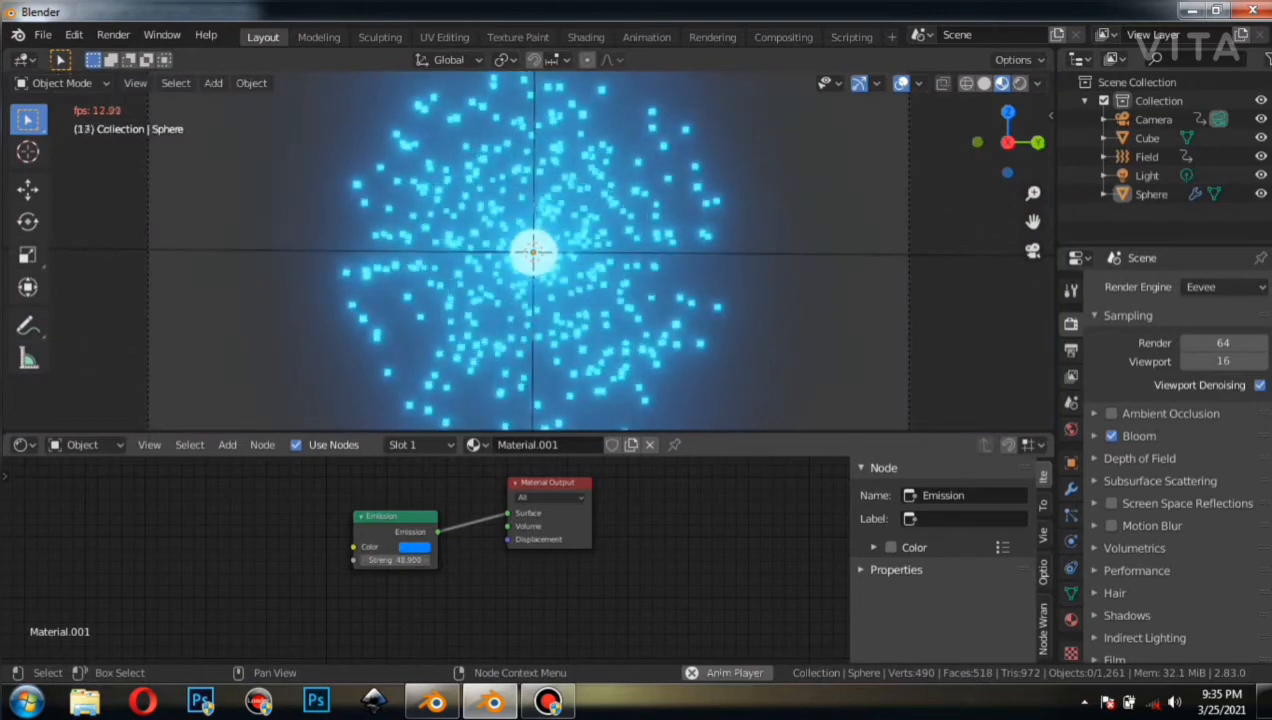
key("space")
mouse_move(397, 560)
left_mouse_down()
mouse_move(365, 560)
mouse_move(408, 560)
left_mouse_up()
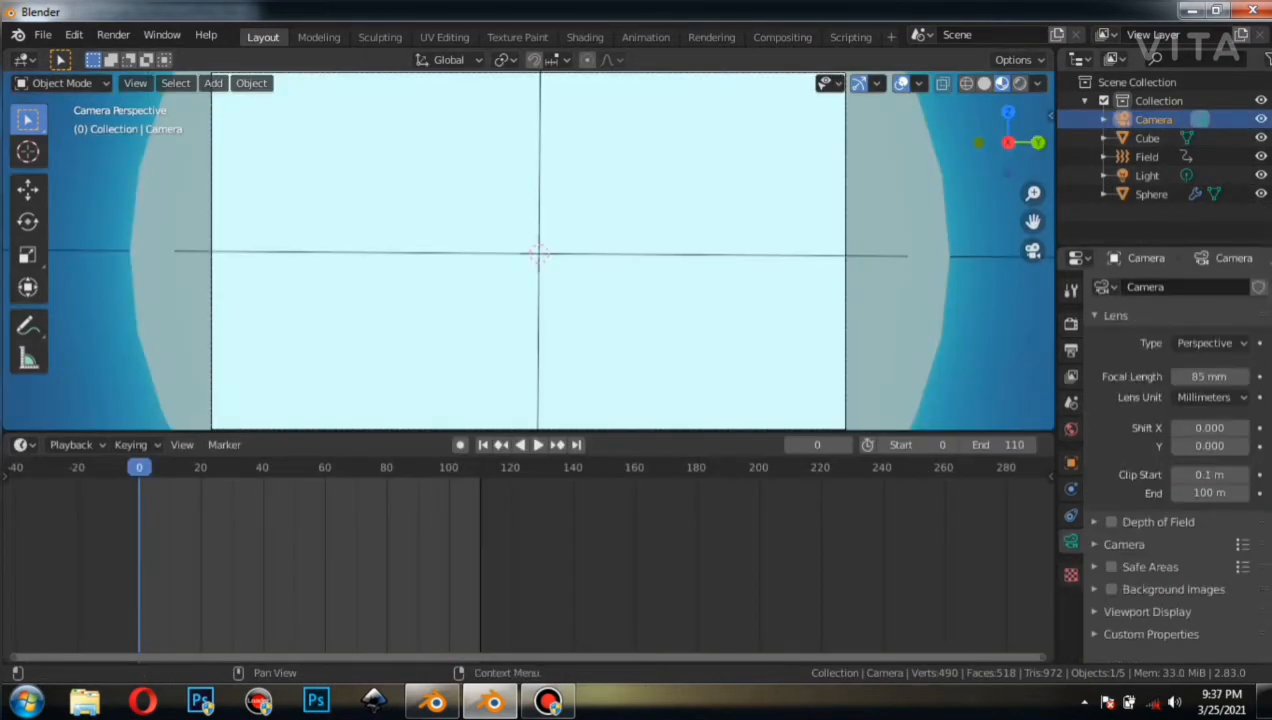
Set the camera's focal length to 5 mm and insert a keyframe for it at frame 0.
left_click_drag(1203, 377, 1099, 377)
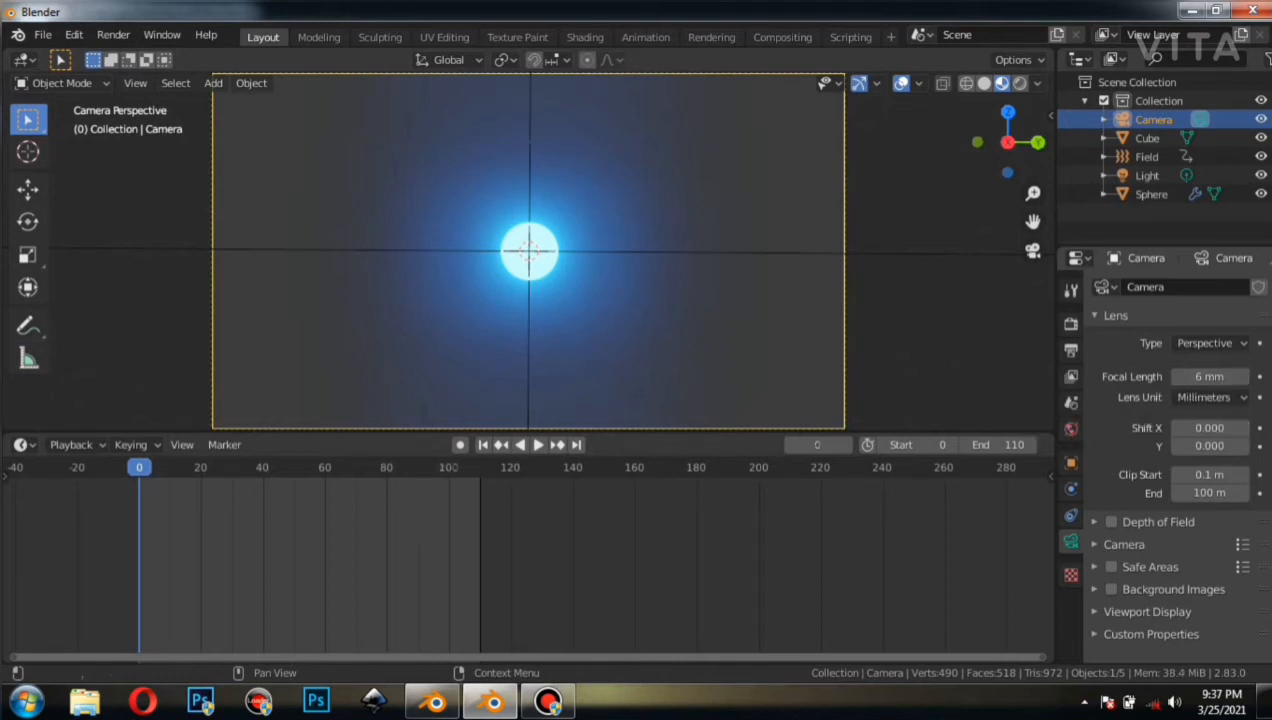
left_click_drag(1209, 376, 1210, 376)
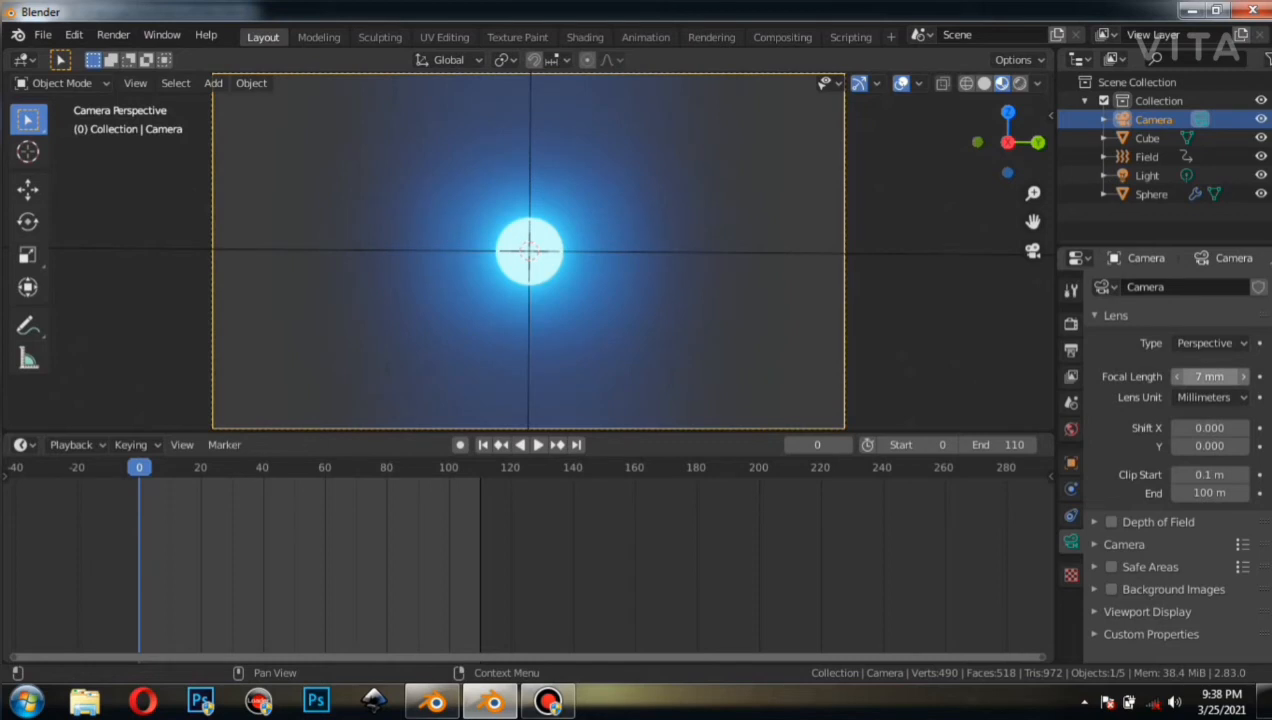
left_click(1177, 377)
left_click(1177, 377)
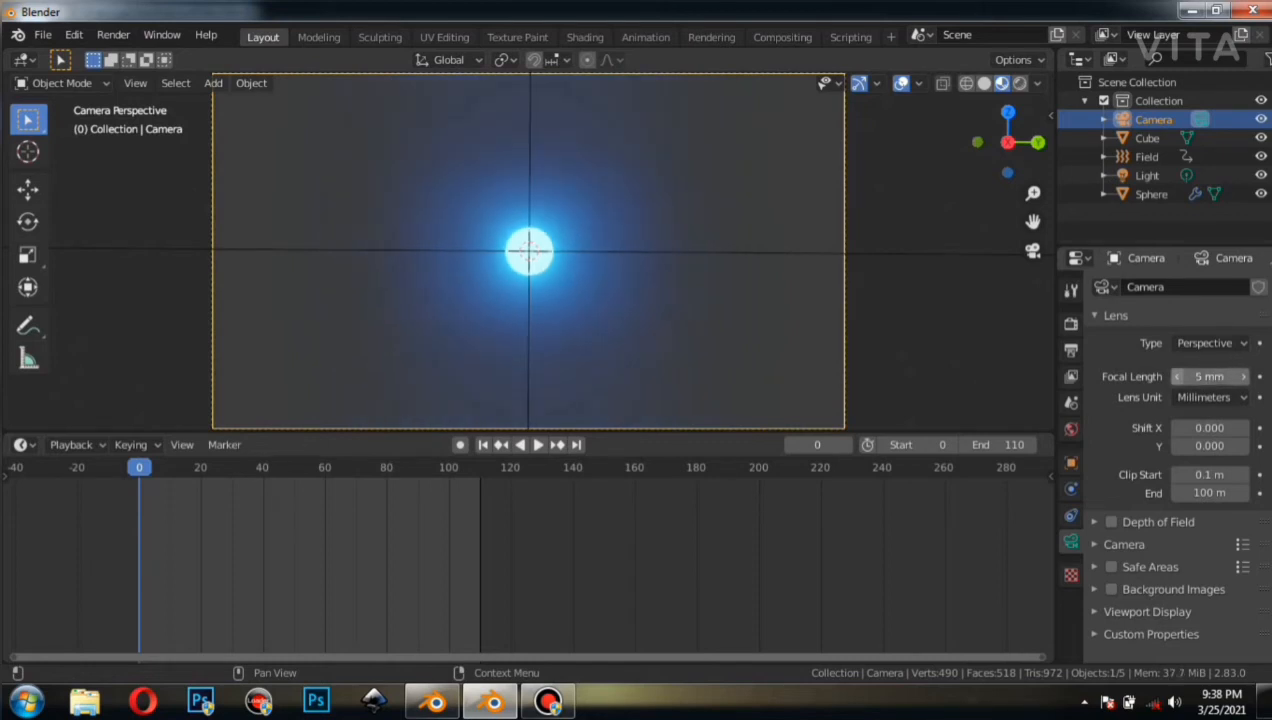
key("i")
Play the animation to frame 54 and set the camera's X location to 0.14 m.
key("space")
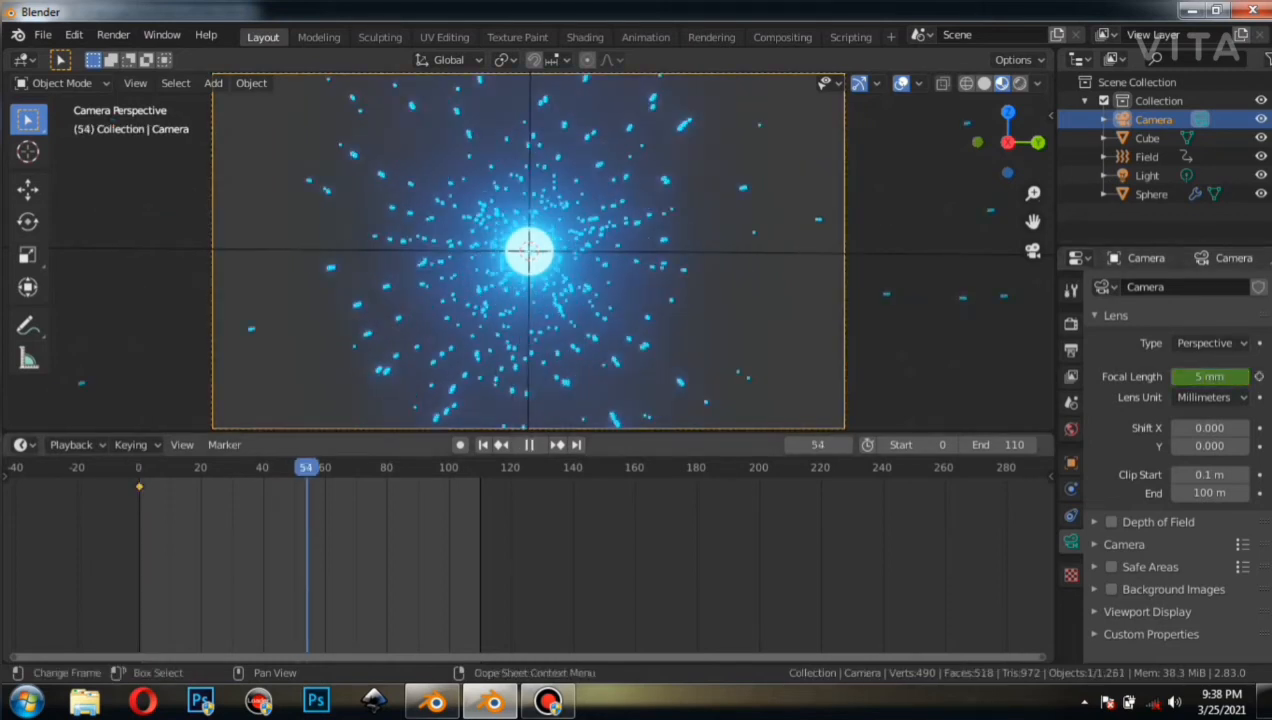
key("space")
left_click(1071, 463)
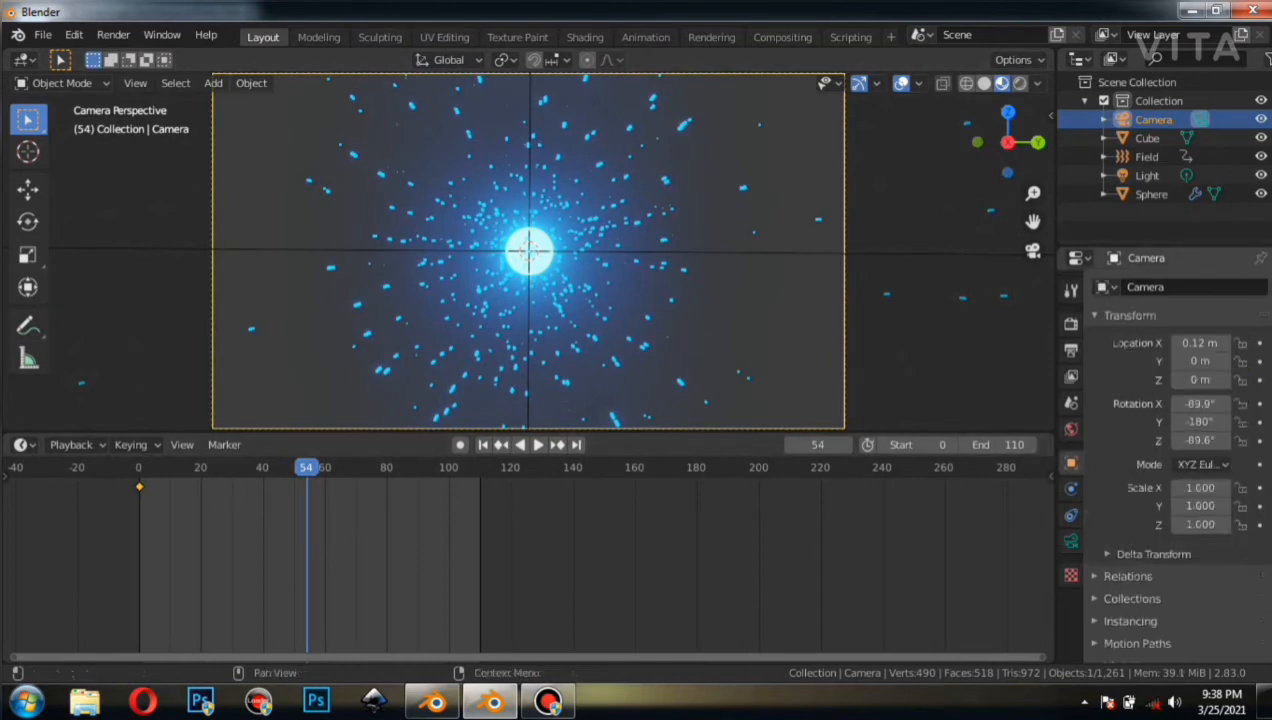
left_click_drag(1200, 343, 1166, 343)
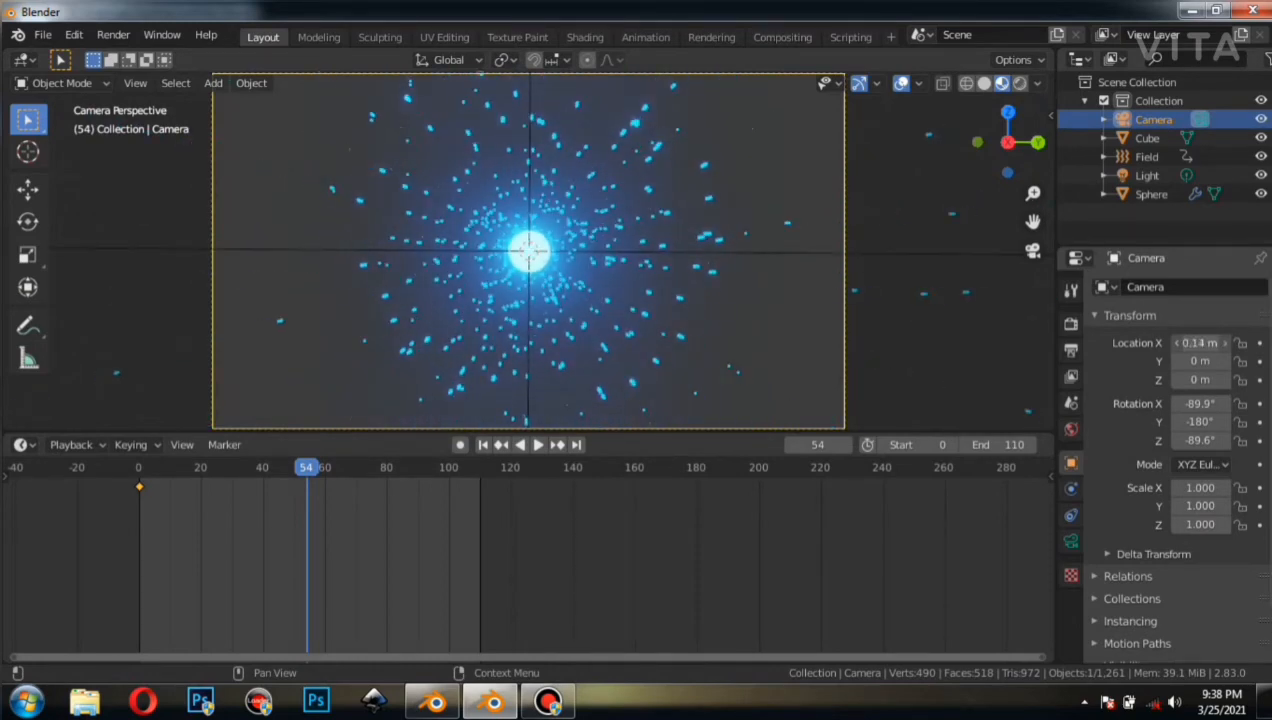
Insert a keyframe for the camera's 5 mm focal length at frame 60.
left_click(1071, 541)
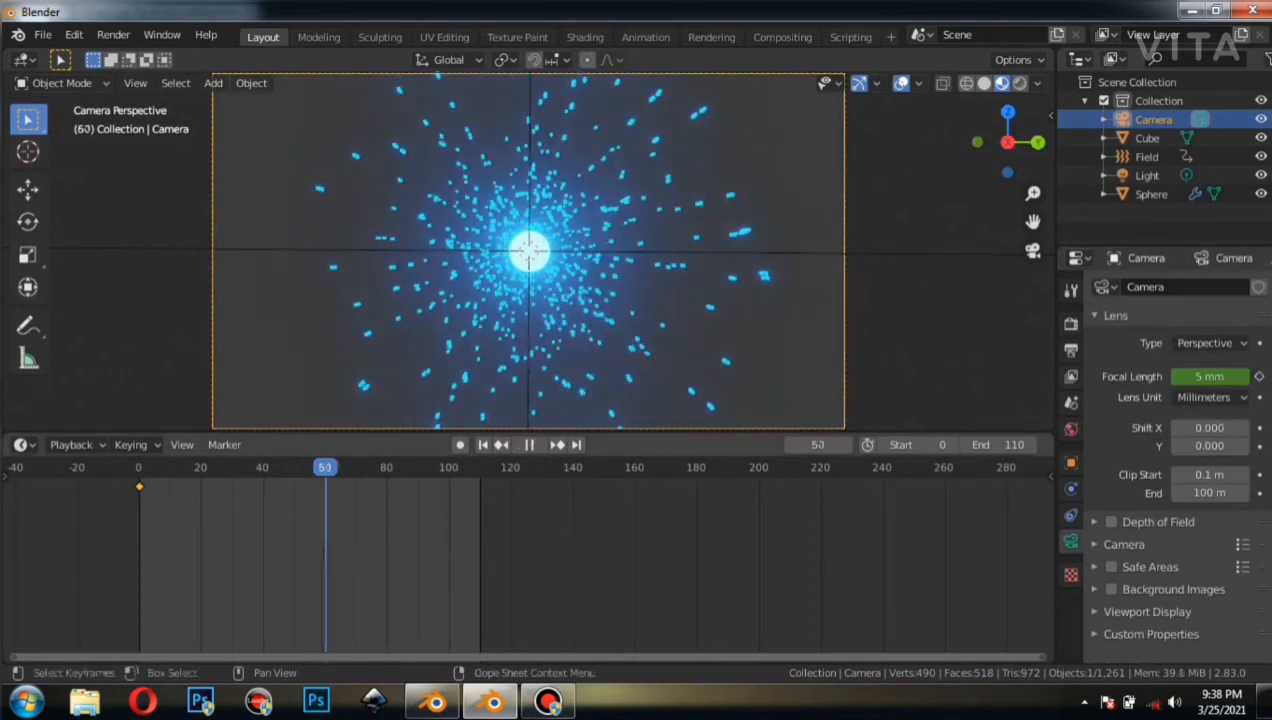
key("i")
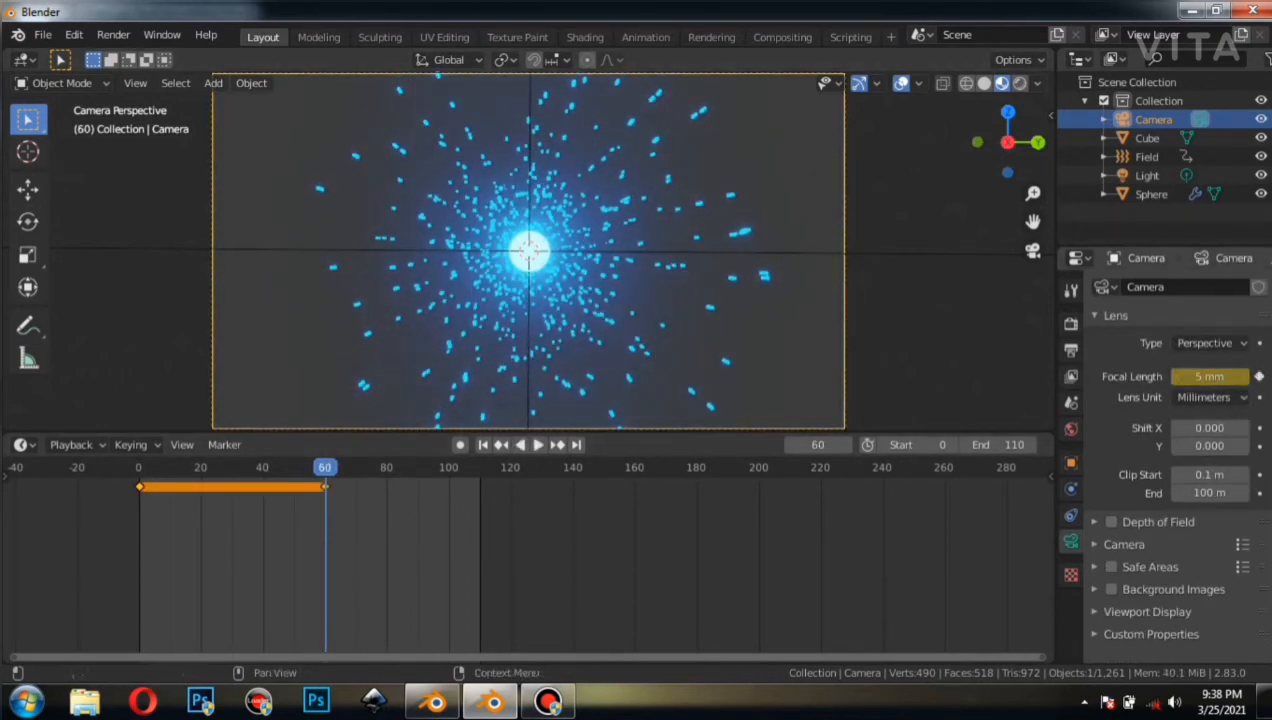
Replay around frame 59 and delete the camera's focal length keyframe at frame 60.
mouse_move(325, 467)
left_mouse_down()
mouse_move(139, 467)
mouse_move(317, 467)
left_mouse_up()
key("space")
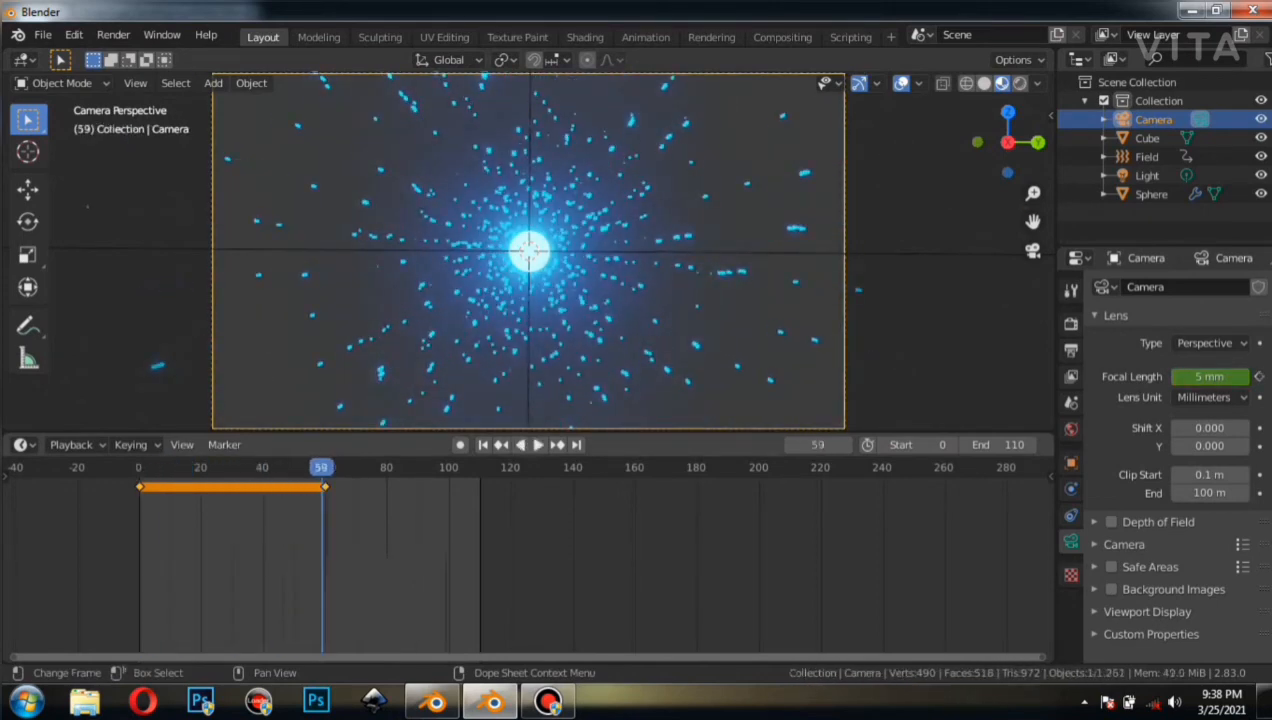
key("x")
left_click(316, 495)
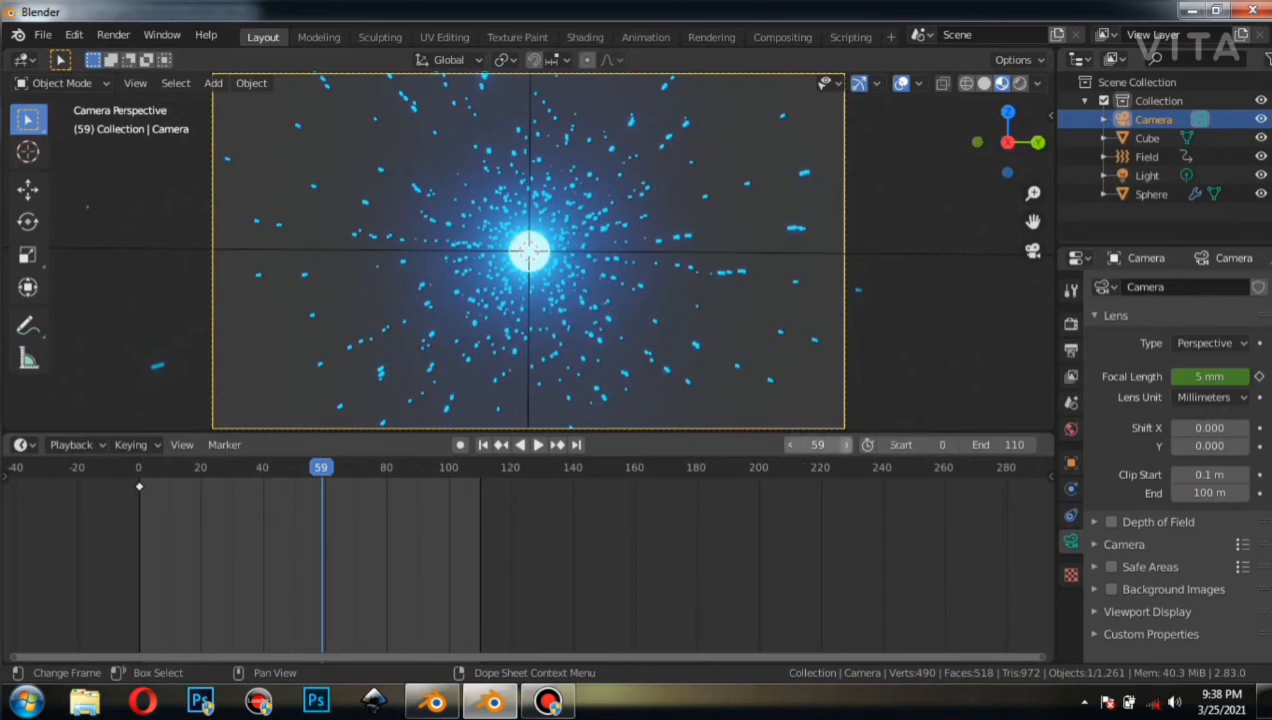
Set the camera's focal length to 29 mm at frame 60, insert a keyframe for it, and return to frame 0.
left_click(846, 445)
left_click_drag(1209, 377, 1233, 377)
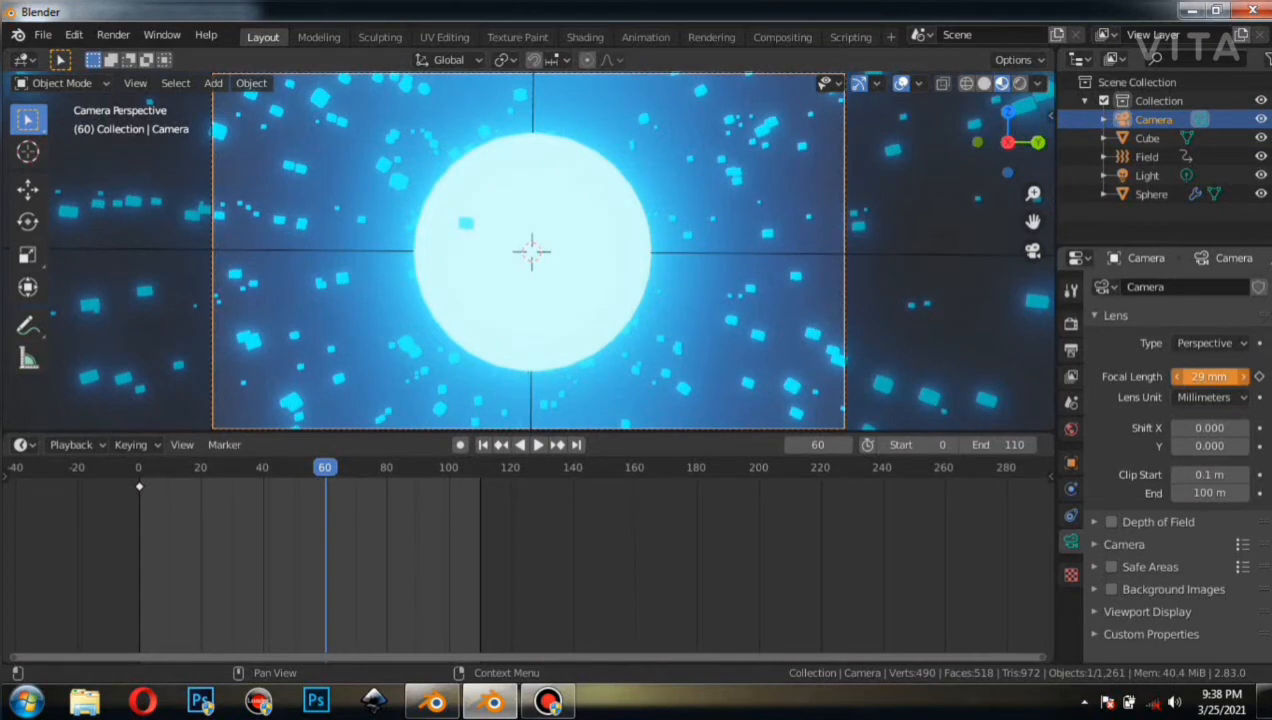
key("i")
key("shift+Left")
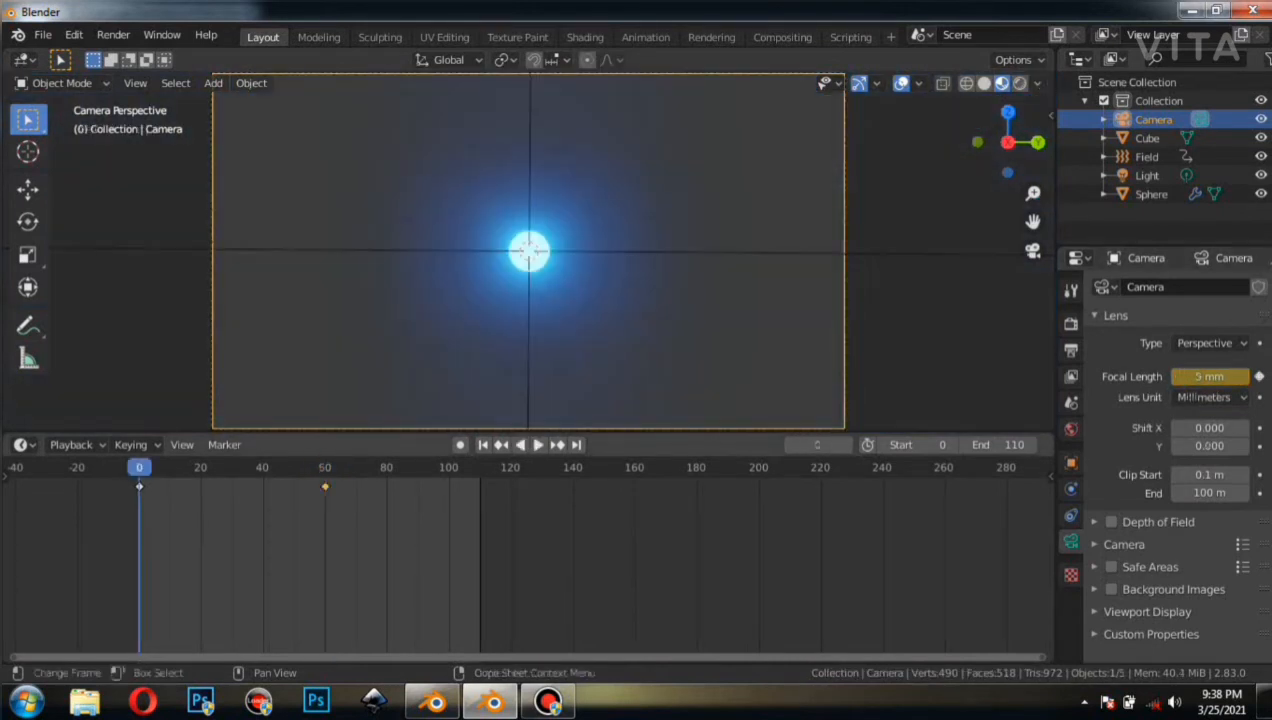
Preview the zoom, set the camera's X location to 0.08 m, and insert a location keyframe at frame 0.
left_click(1071, 462)
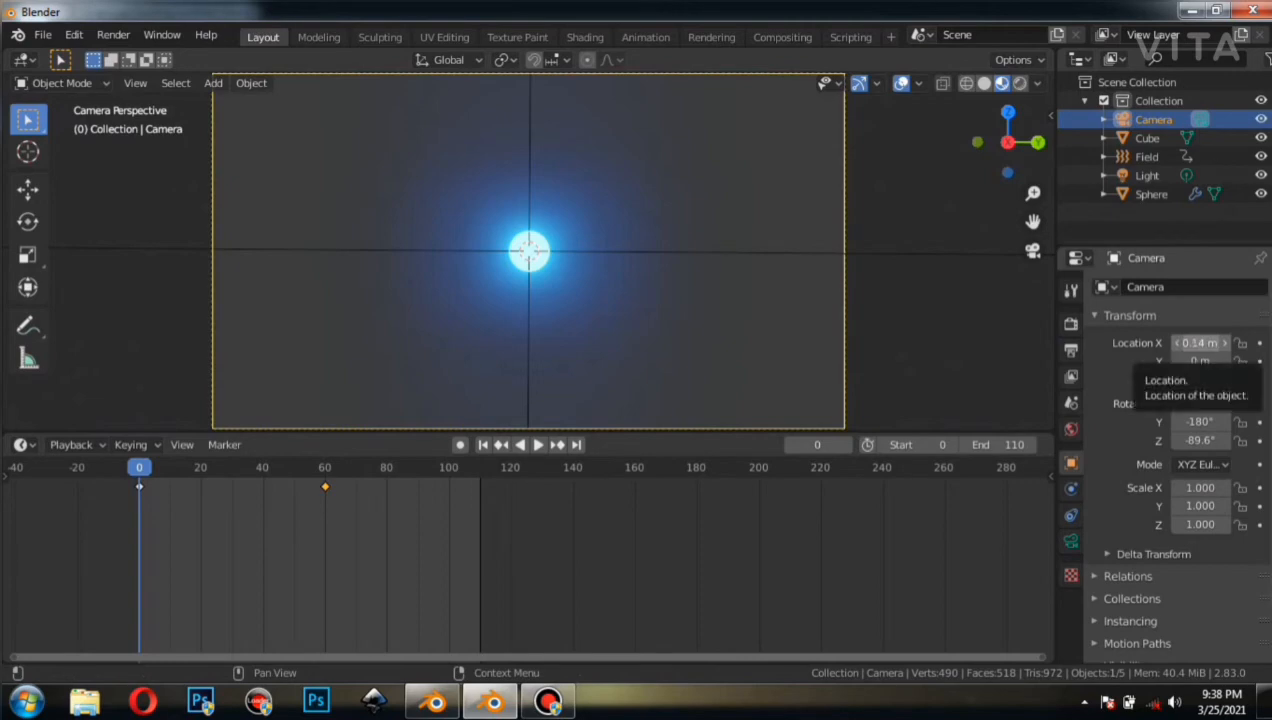
key("space")
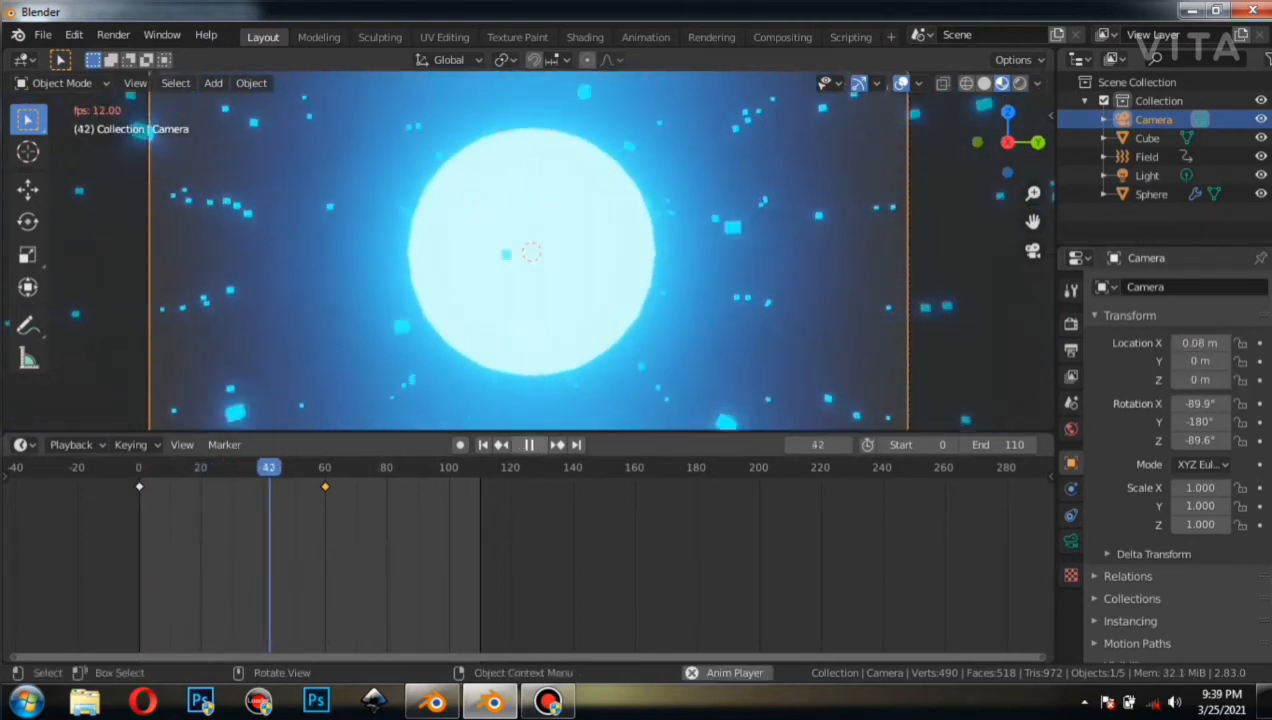
key("space")
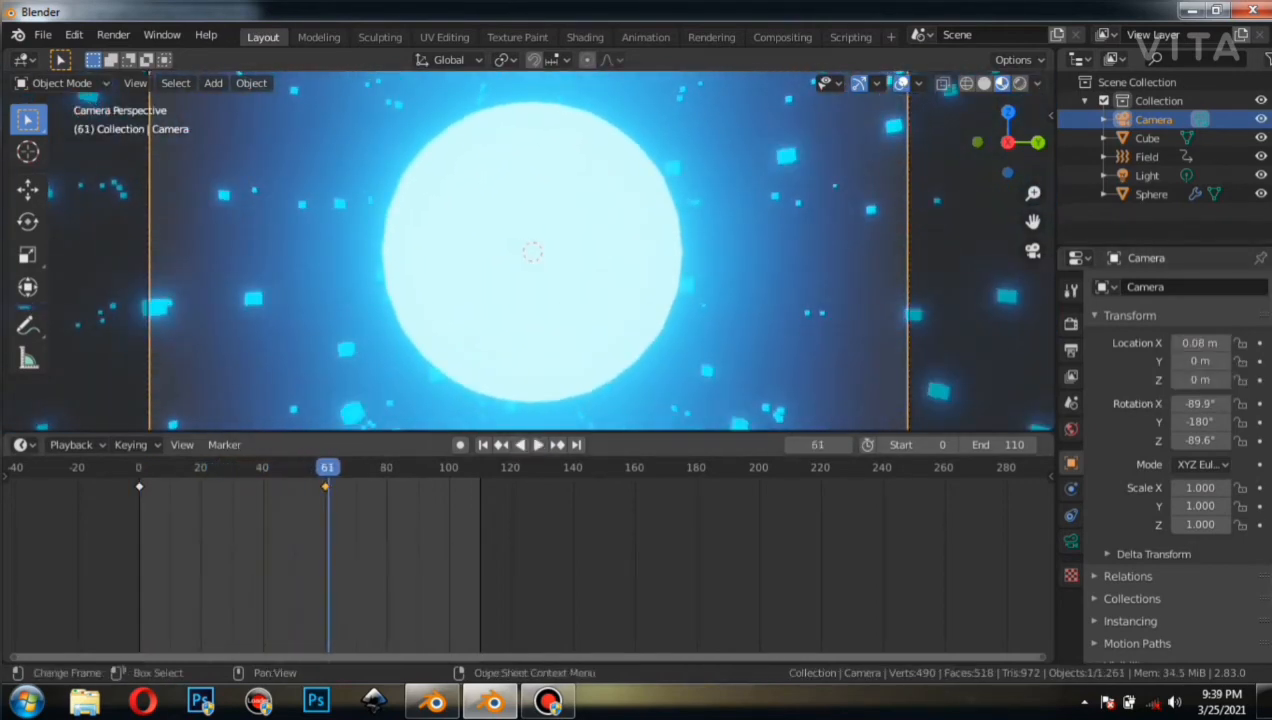
key("shift+ctrl+space")
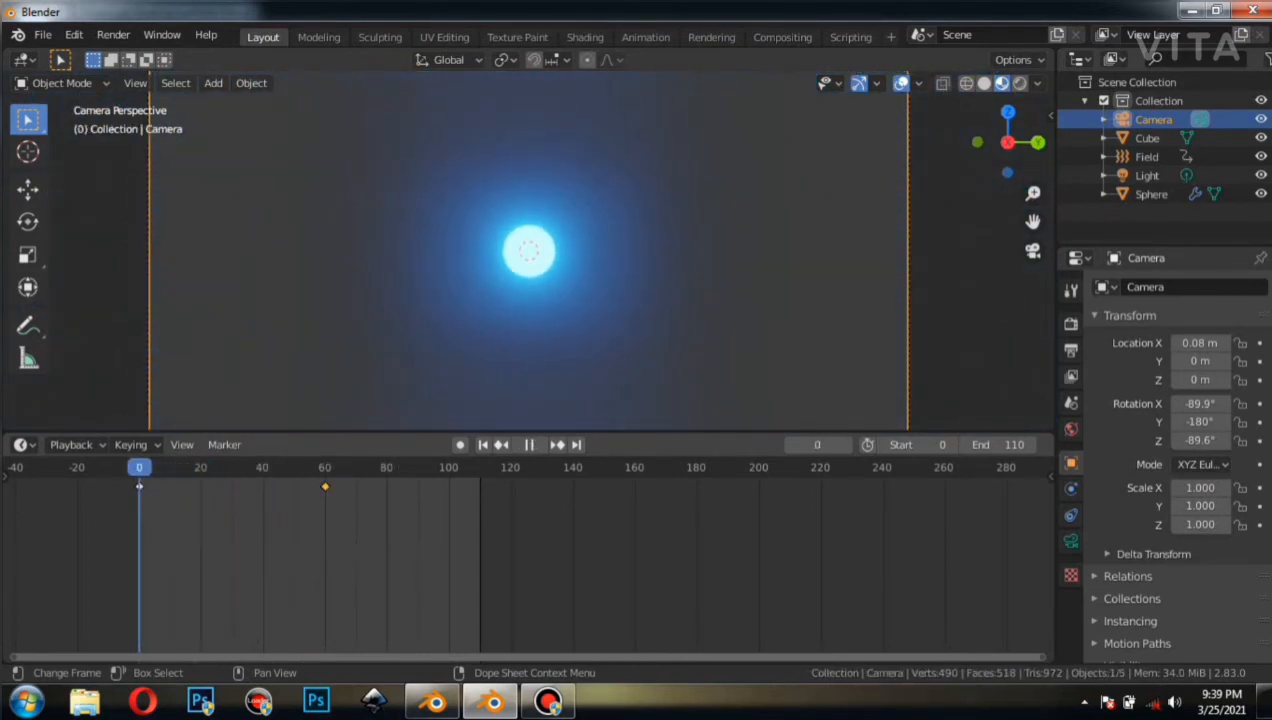
key("space")
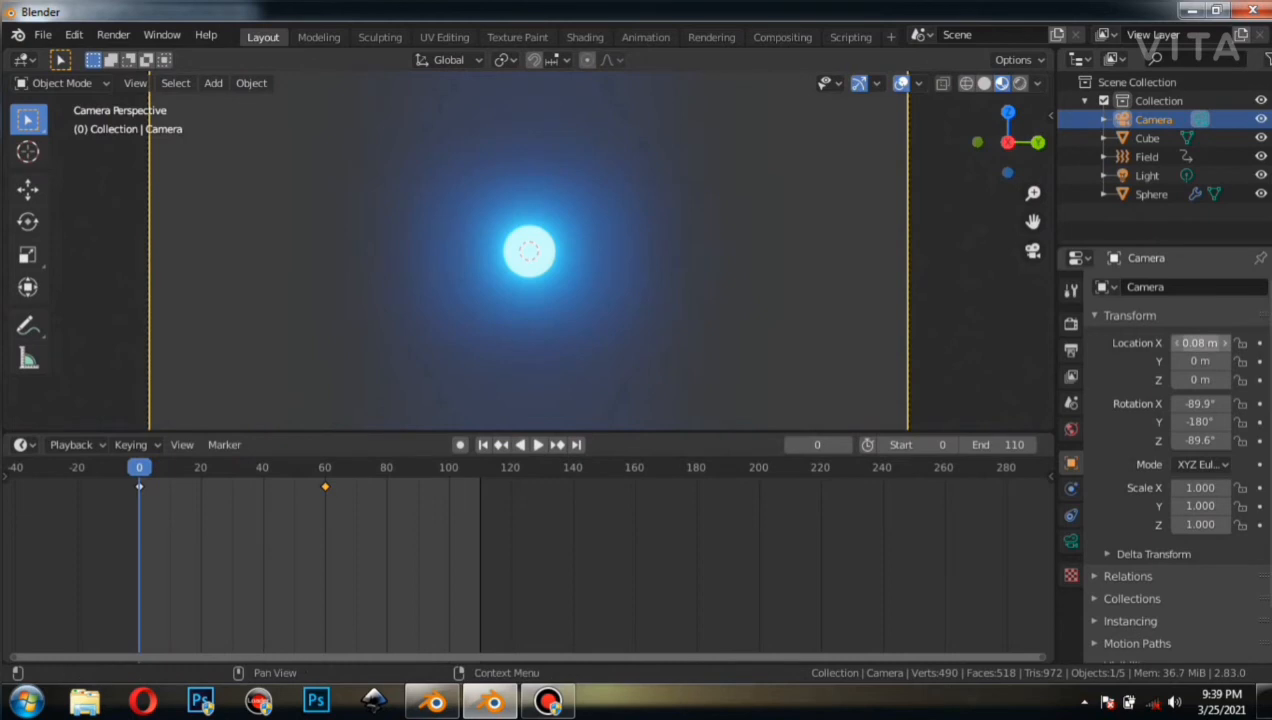
key("i")
Set the camera's X location to 0.81 m at frame 60 and insert a location keyframe.
key("space")
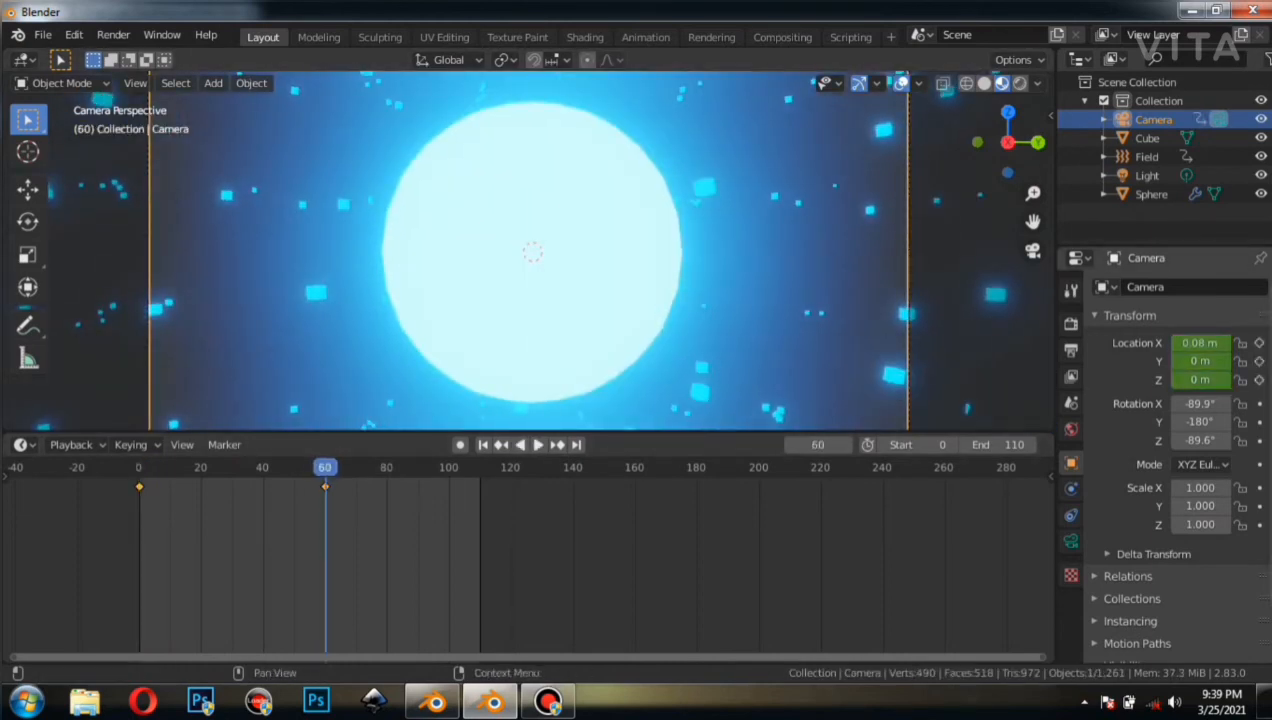
left_click_drag(1200, 343, 1271, 343)
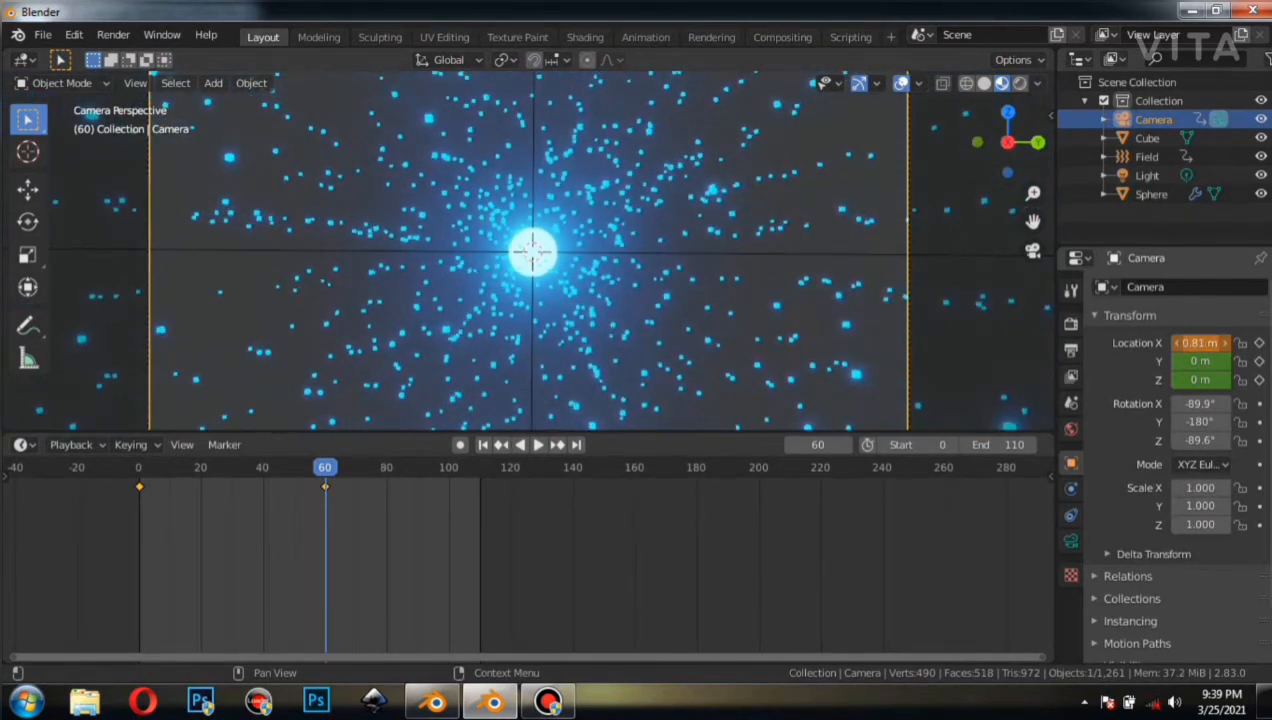
key("i")
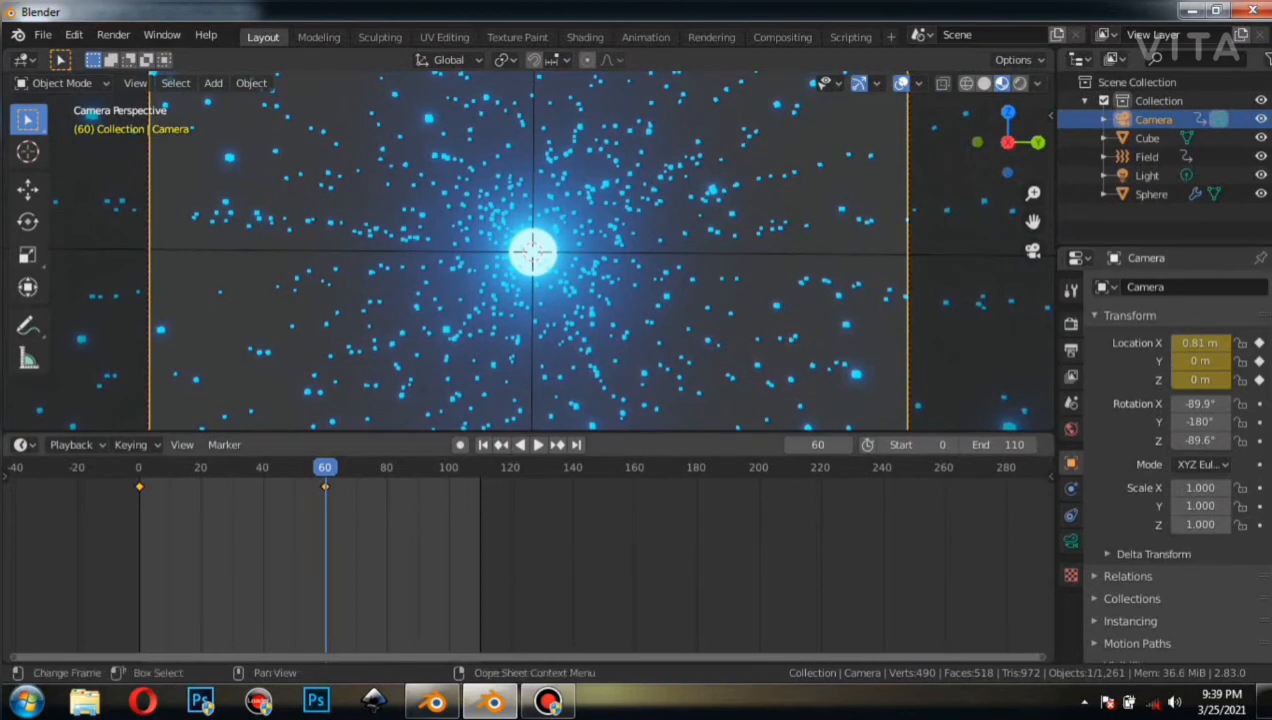
Play on to frame 90 and insert another camera location keyframe at the same 0.81 m X position.
key("space")
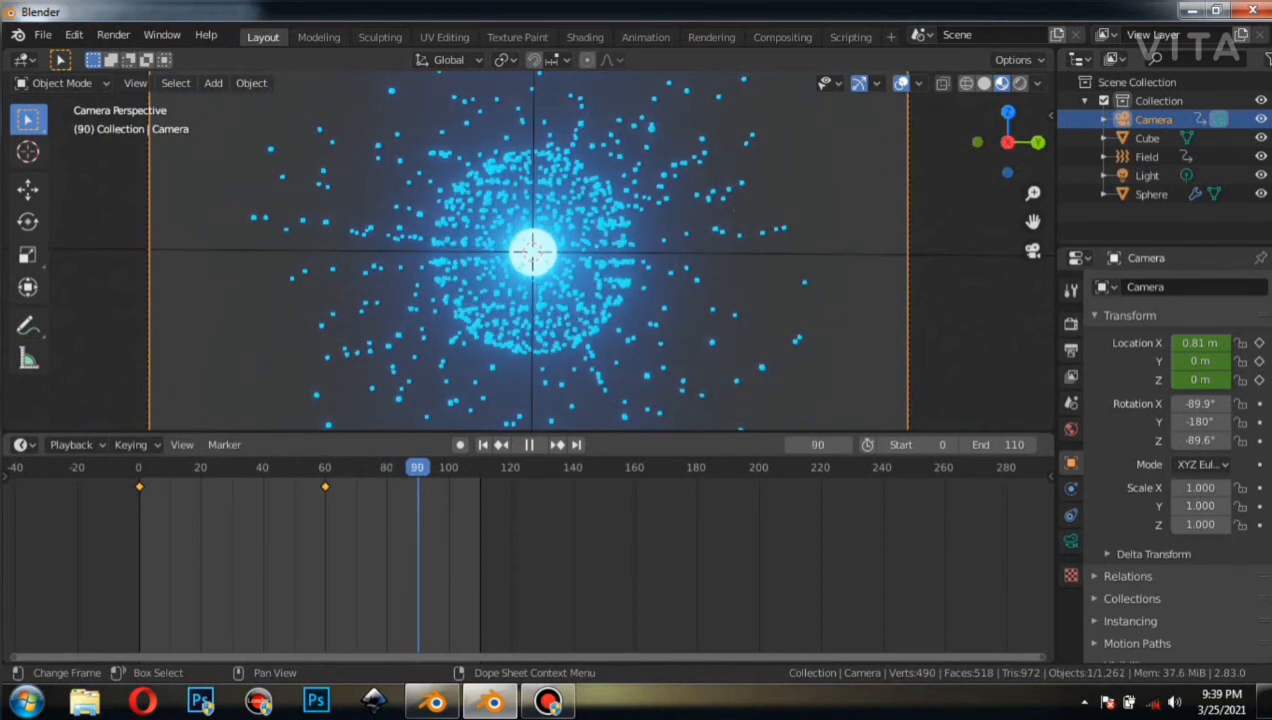
key("space")
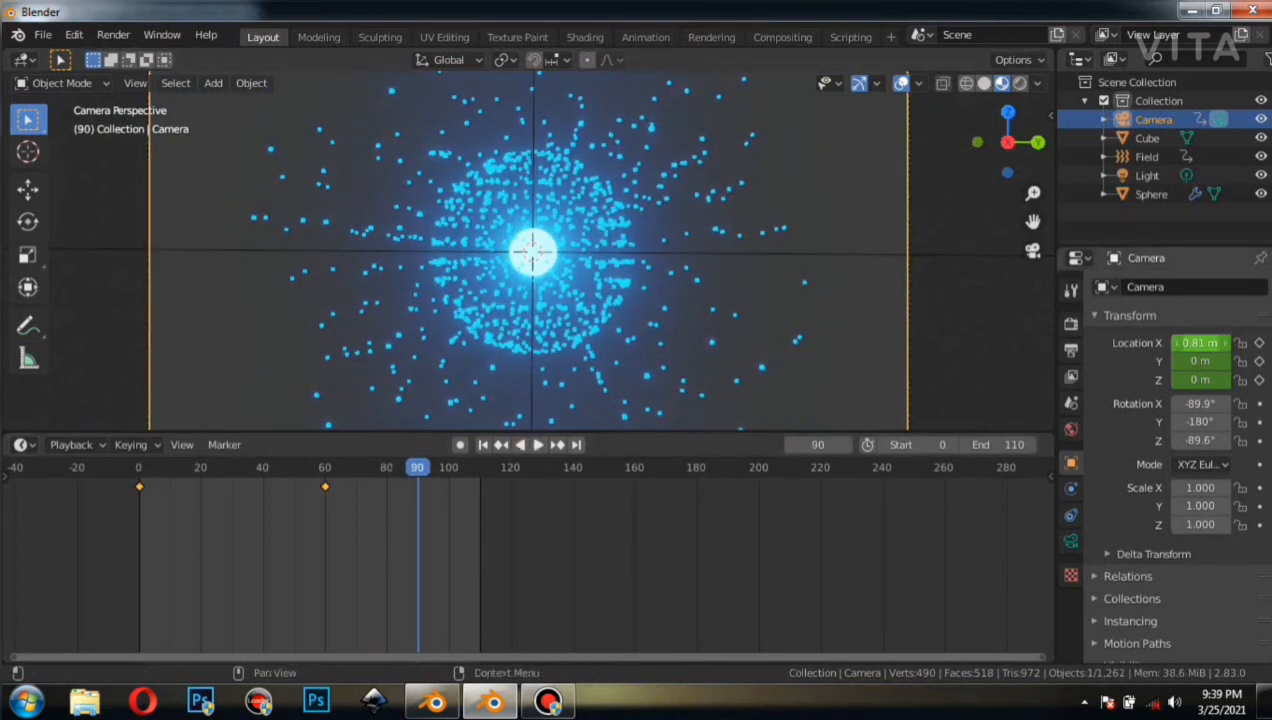
key("i")
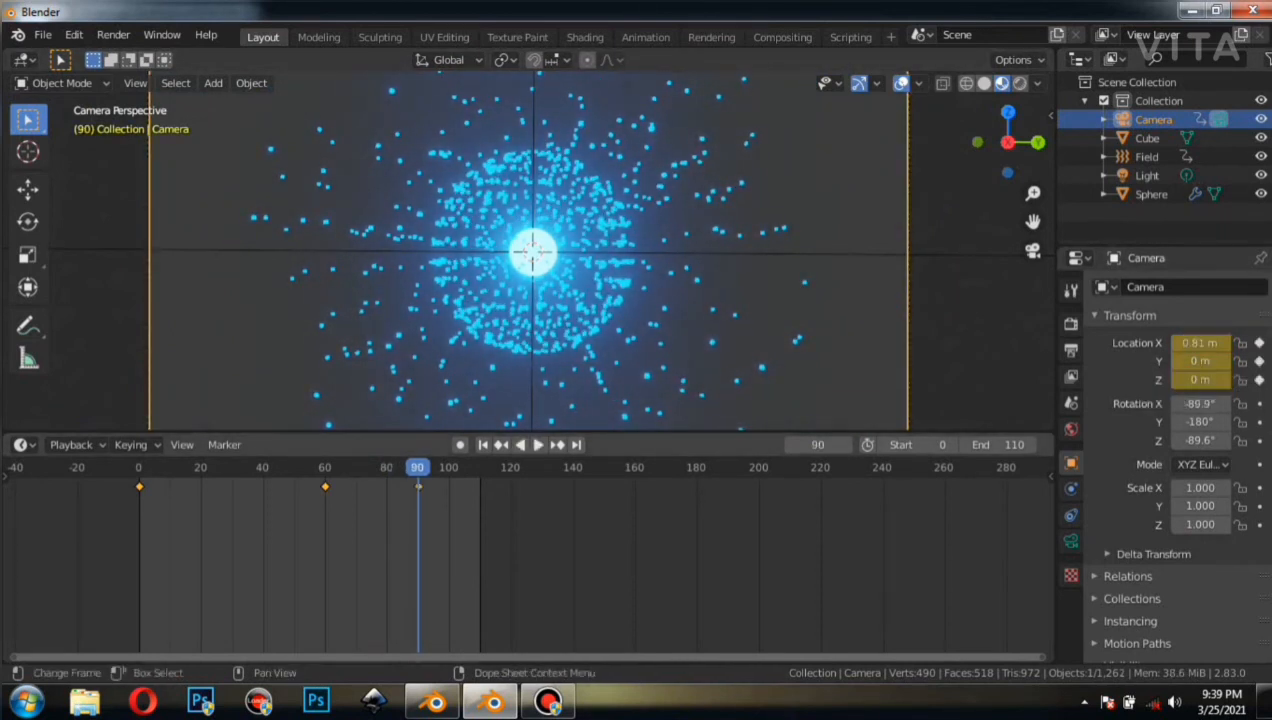
Play on to frame 96 and reduce the camera's X location to bring it closer to the sphere.
key("space")
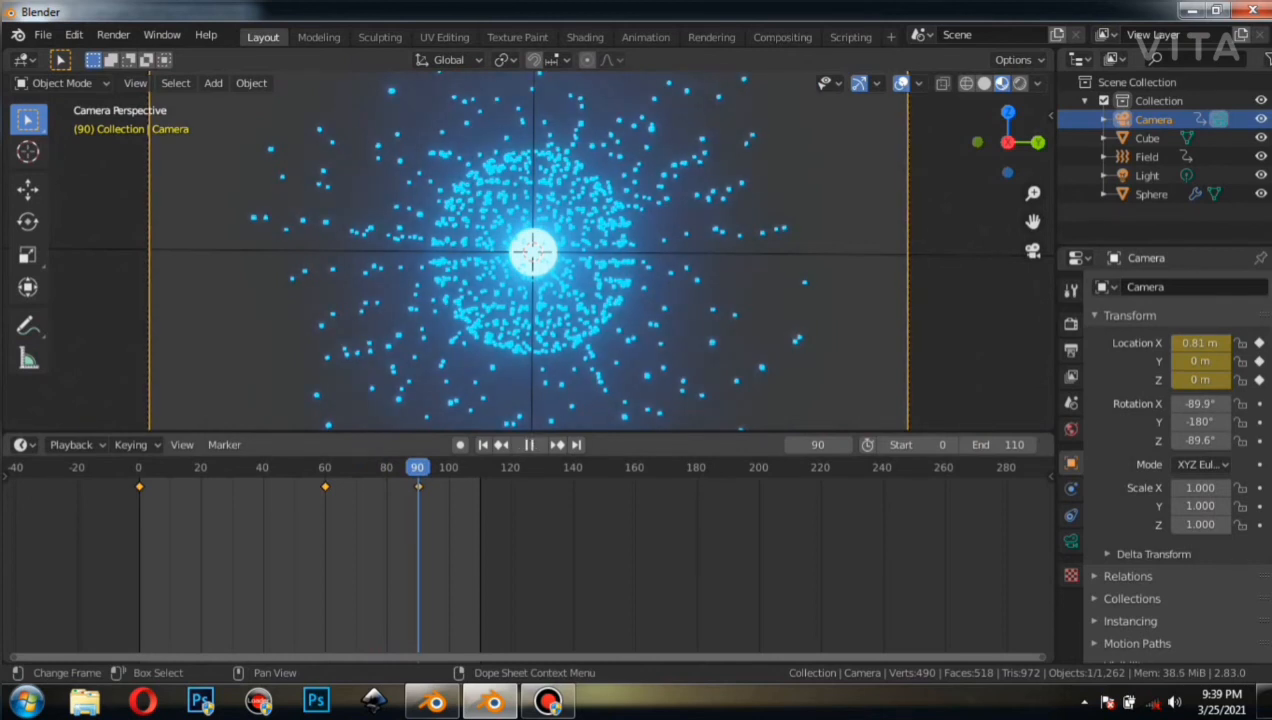
key("space")
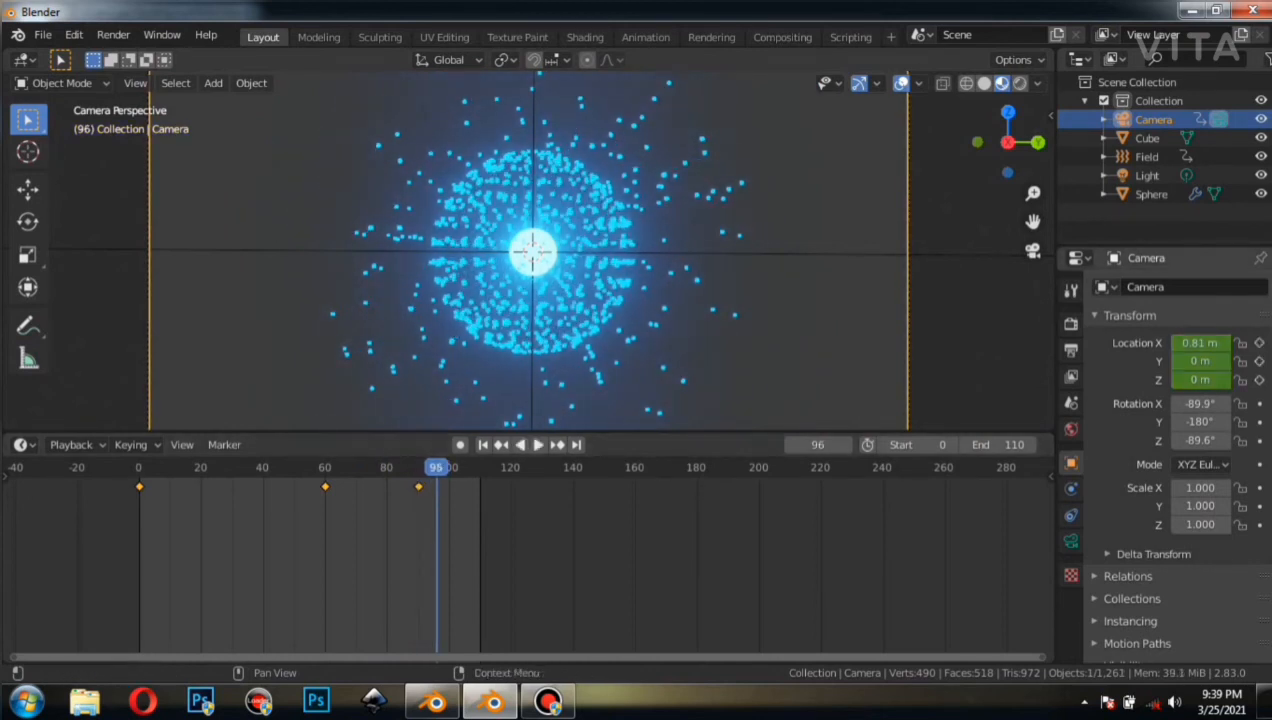
left_click_drag(1199, 343, 1150, 343)
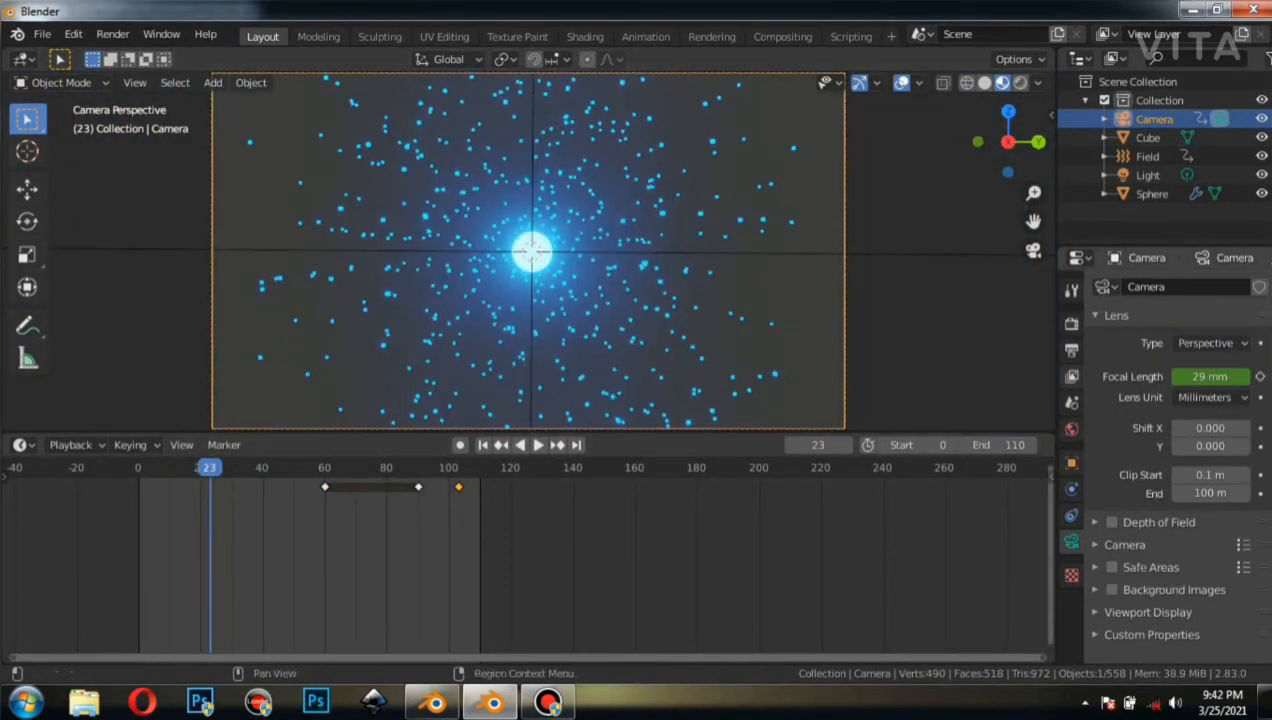
Enable Motion Blur in the scene's Eevee render settings.
left_click(1071, 350)
left_click(1071, 323)
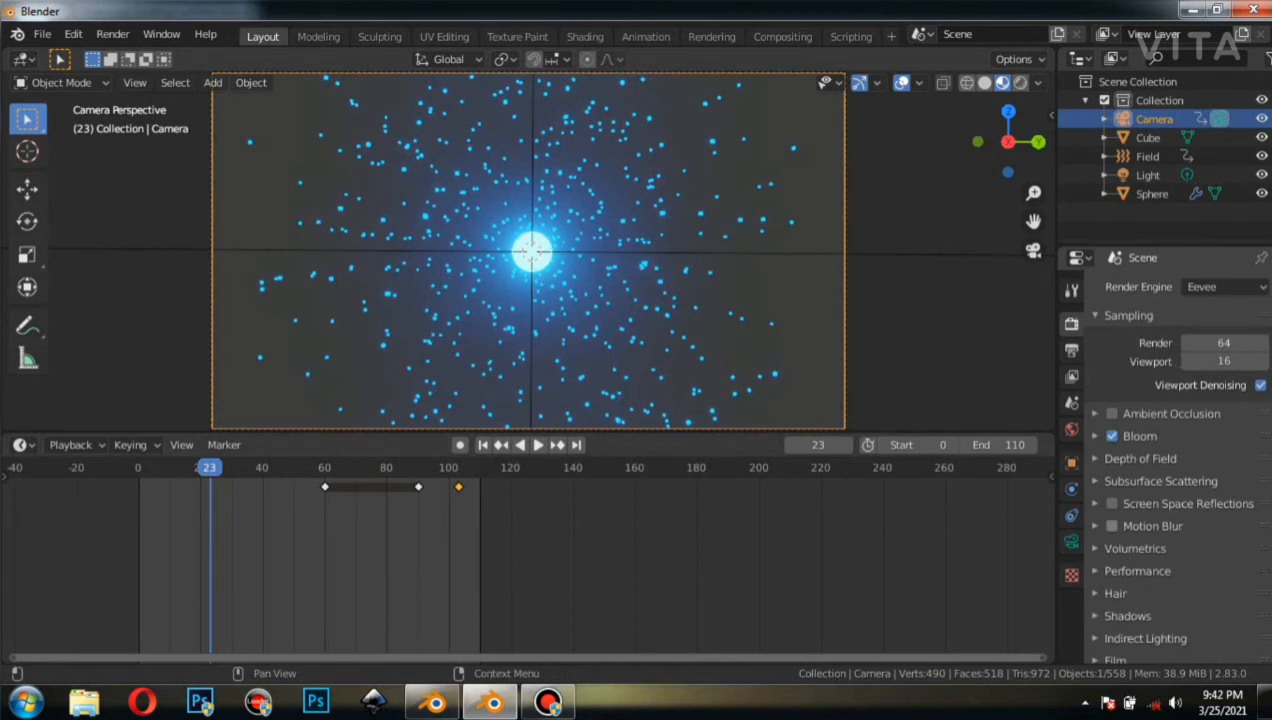
left_click(1112, 526)
left_click(1140, 458)
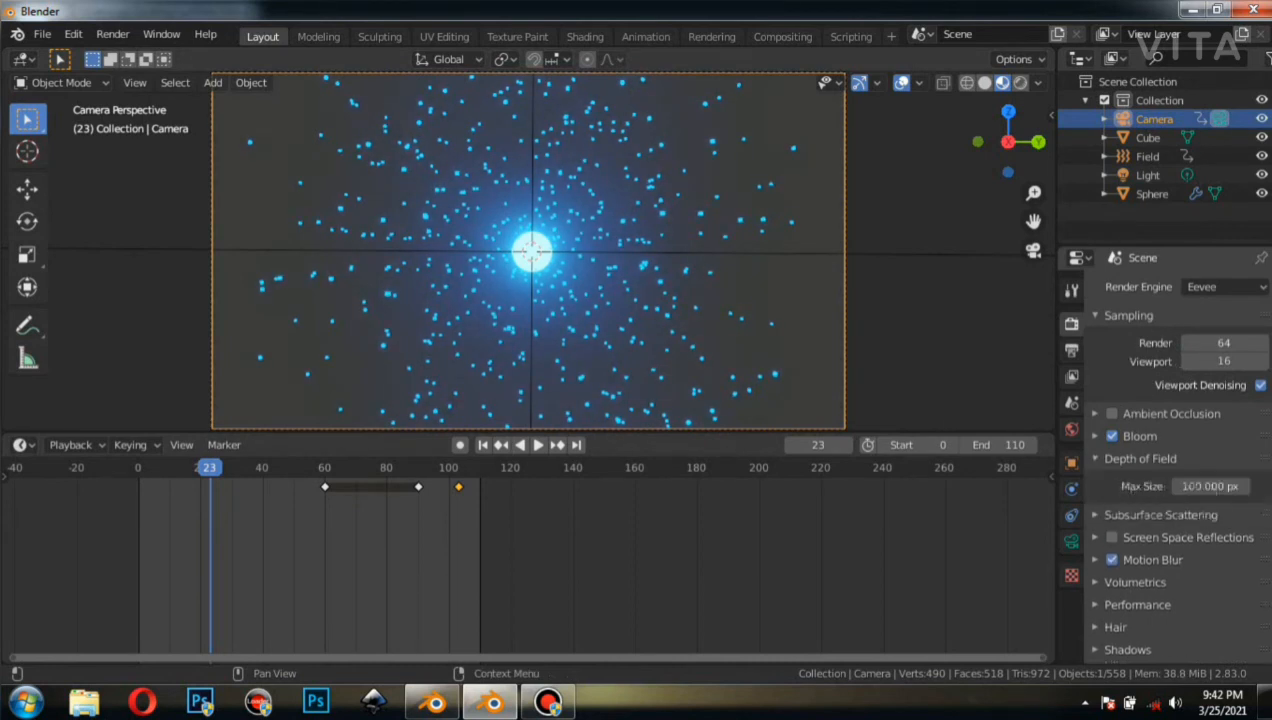
left_click(1140, 458)
Enable the camera's Depth of Field and set the Sphere as its focus object.
left_click(1071, 515)
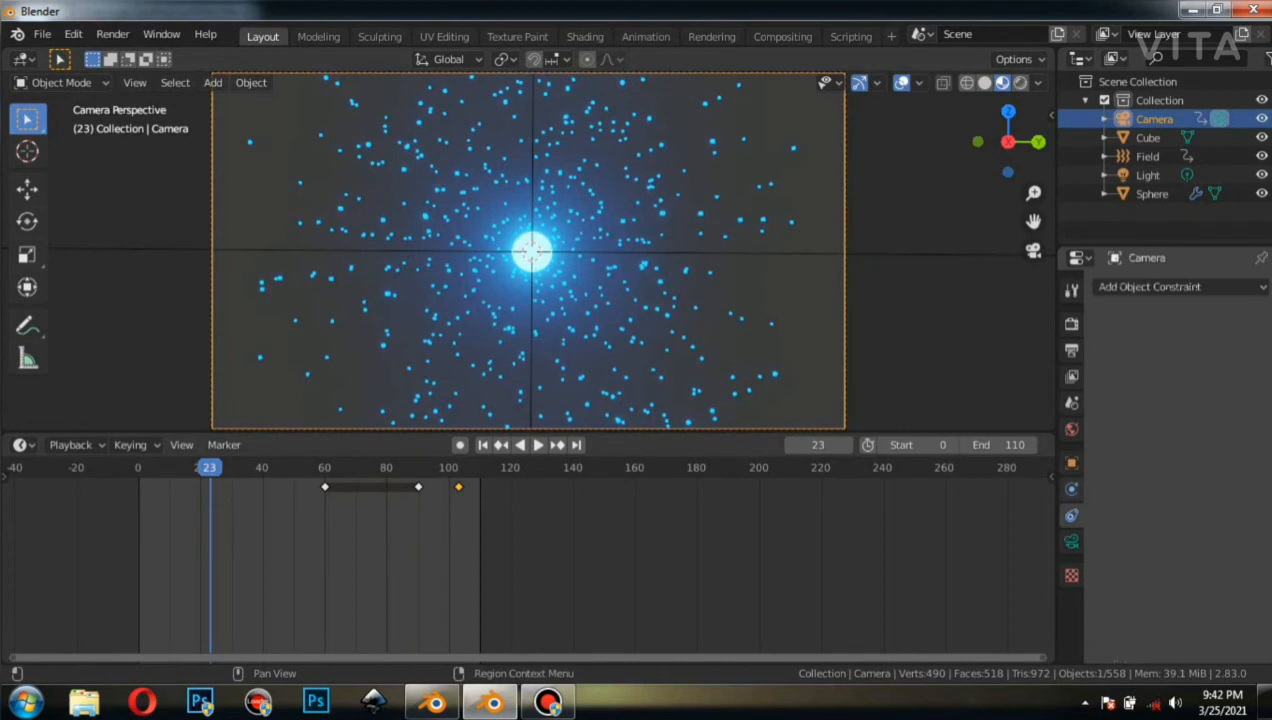
left_click(1071, 488)
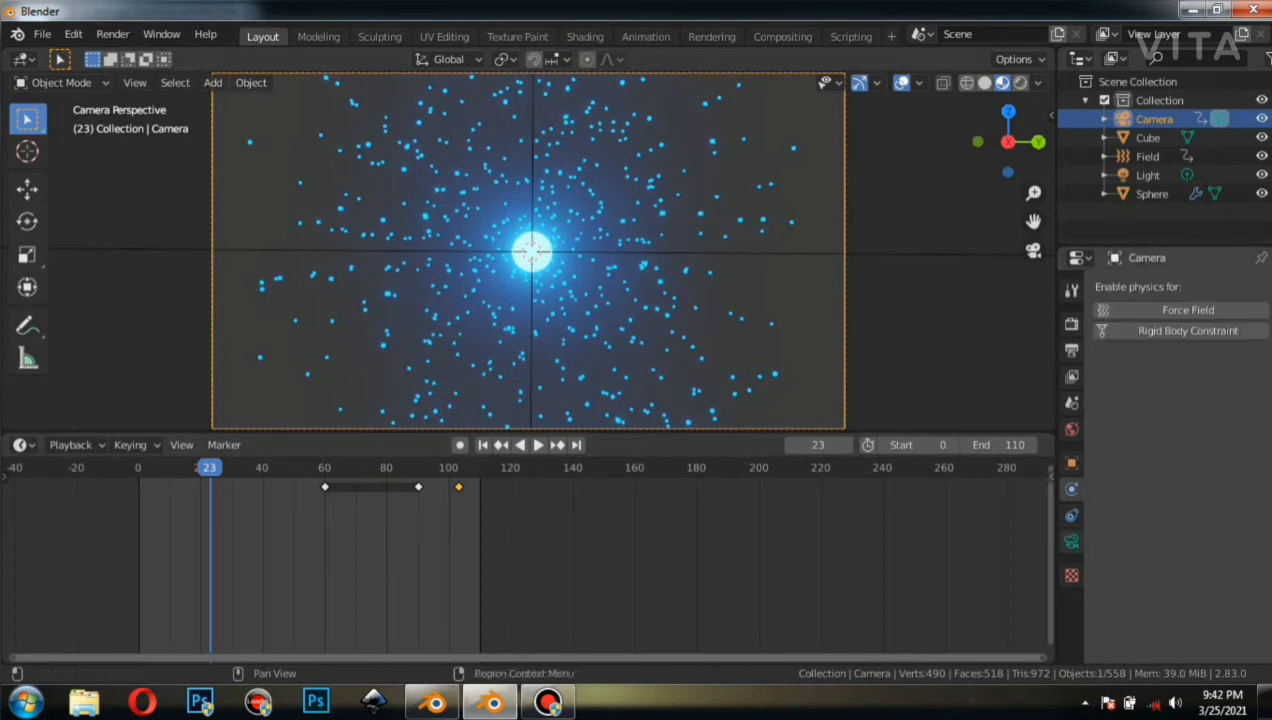
left_click(1071, 541)
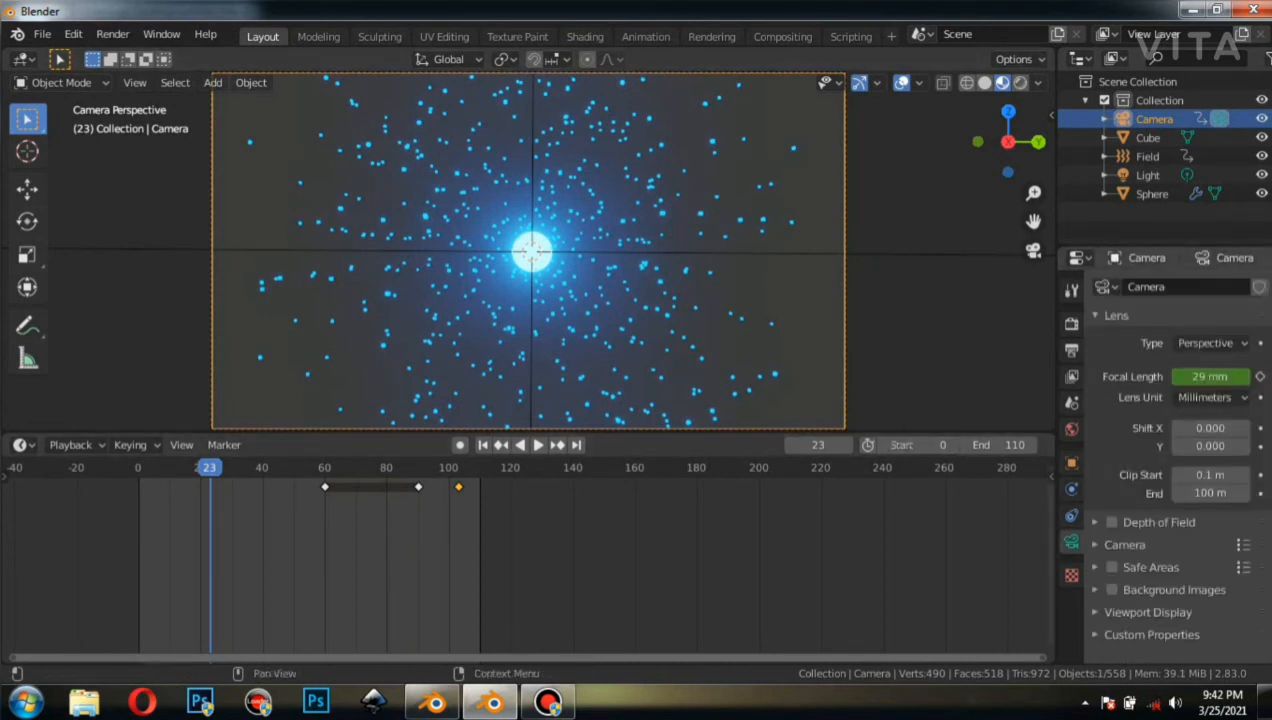
left_click(1112, 522)
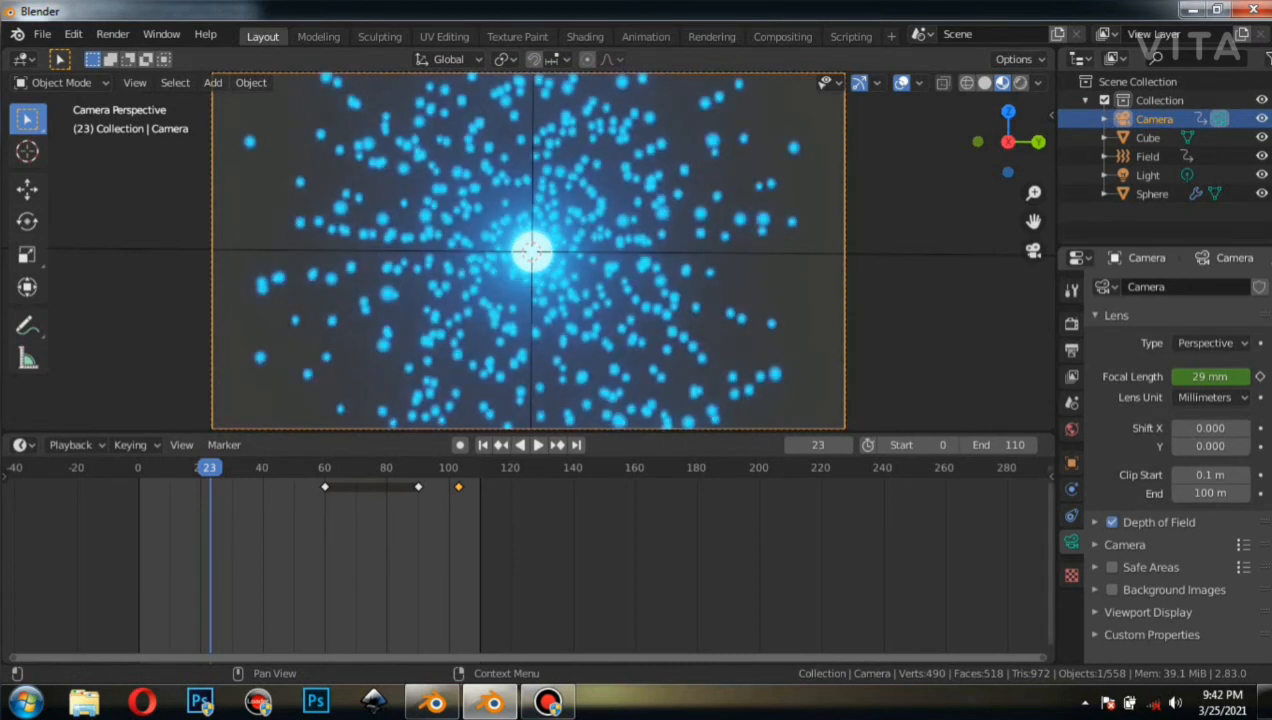
left_click(1095, 522)
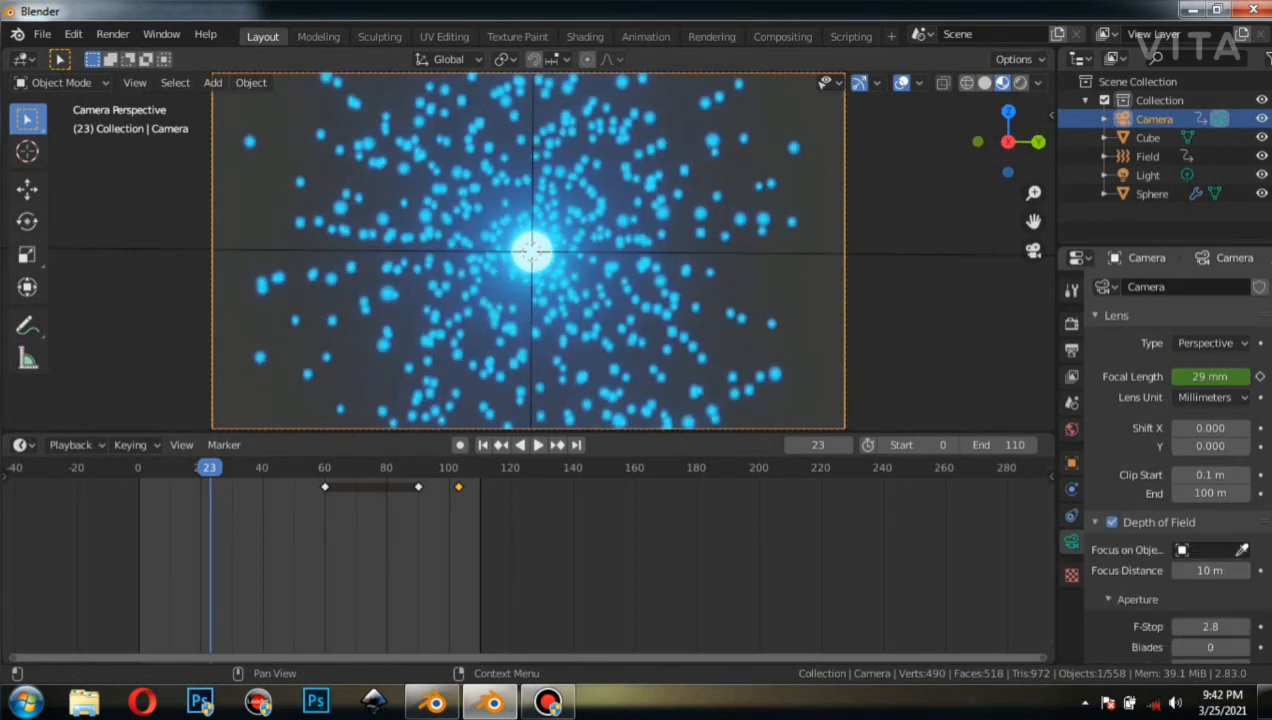
left_click(1241, 550)
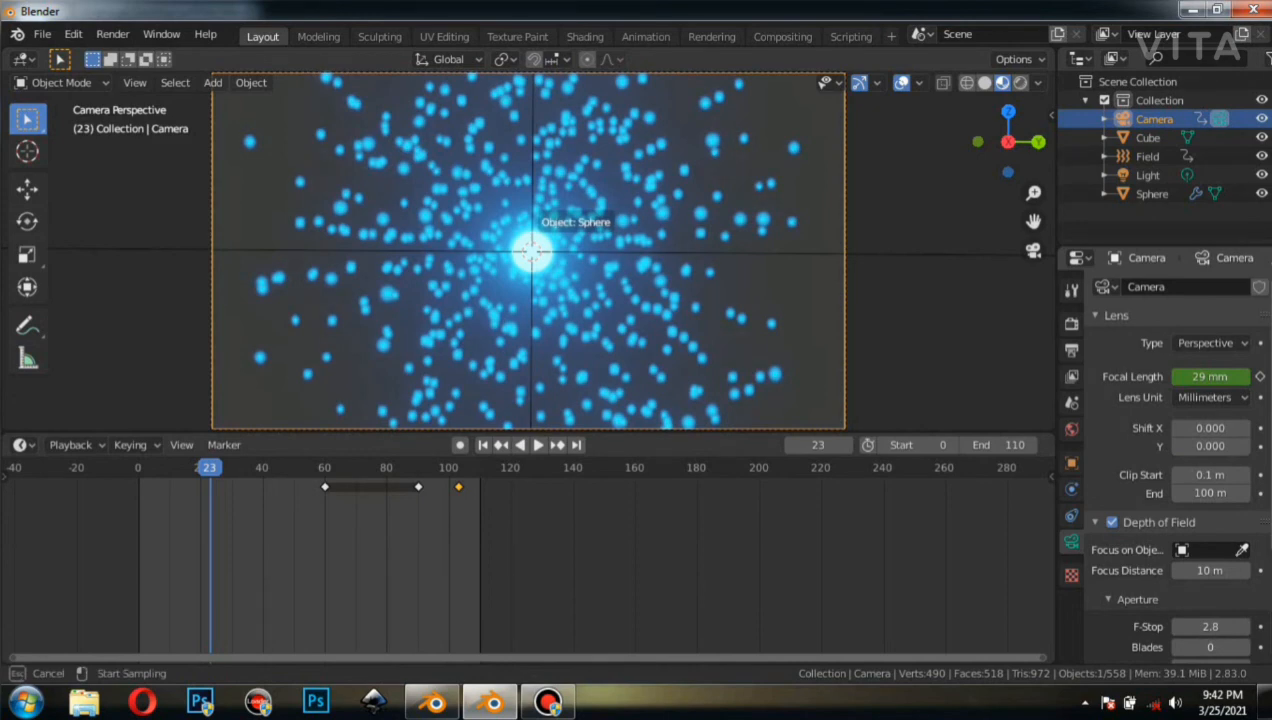
left_click(531, 253)
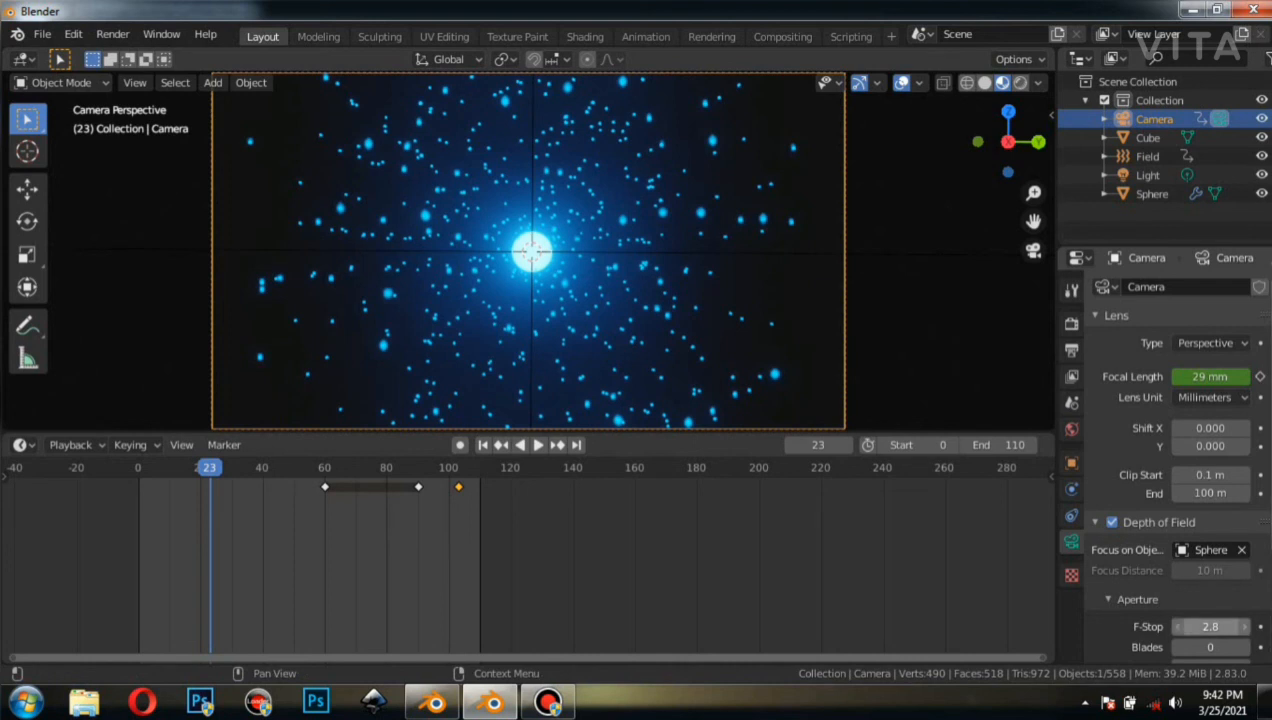
Lower the camera's depth of field F-Stop to 0.3 for a strong bokeh blur on the particles.
left_click(1177, 627)
left_click(1177, 627)
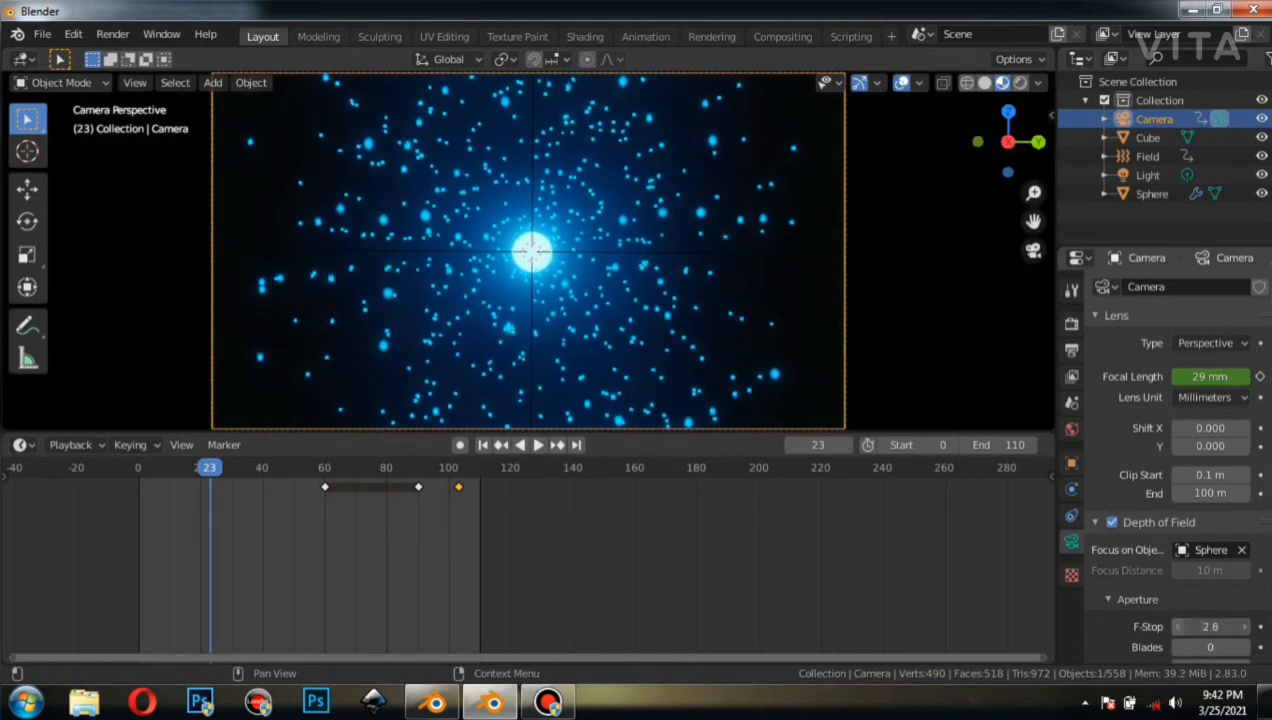
left_click(1177, 627)
left_click(1177, 627)
left_click(1177, 627)
left_click(1177, 627)
left_click(1177, 627)
left_click(1177, 627)
left_click(1177, 627)
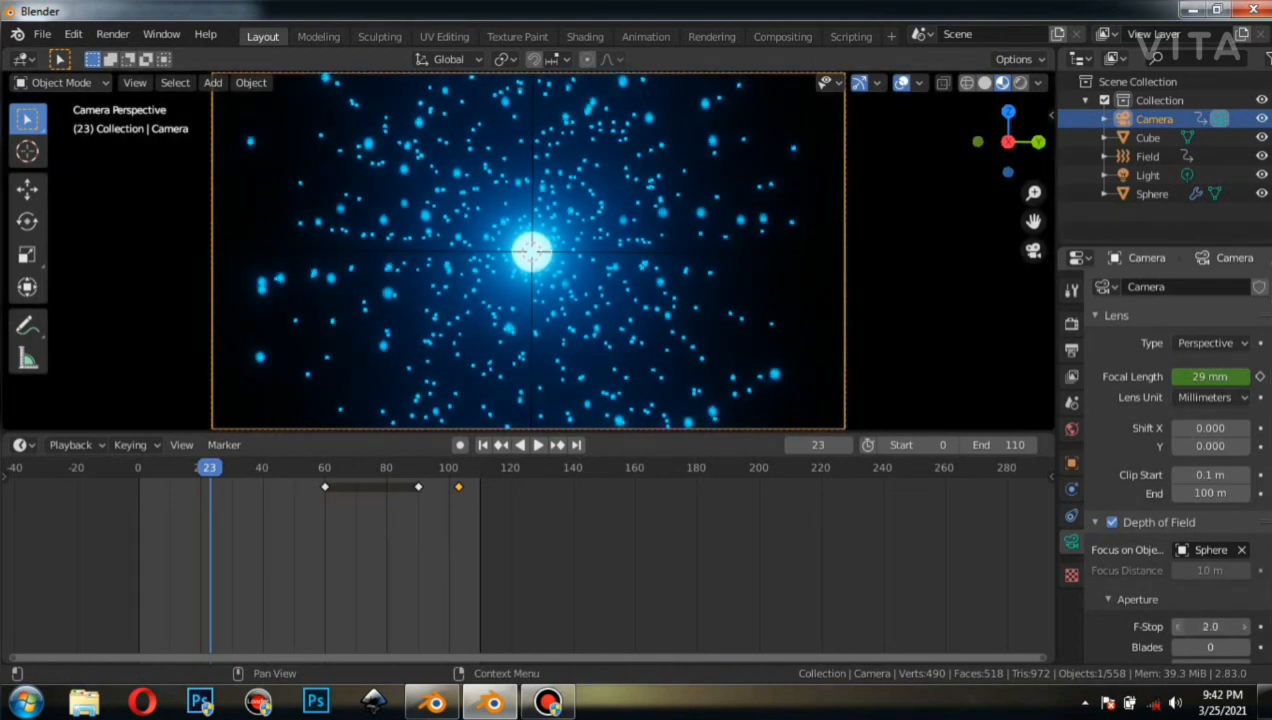
left_click(1177, 627)
left_click(1177, 627)
left_click(1177, 627)
left_click(1177, 627)
left_click(1177, 627)
left_click(1177, 627)
left_click(1177, 627)
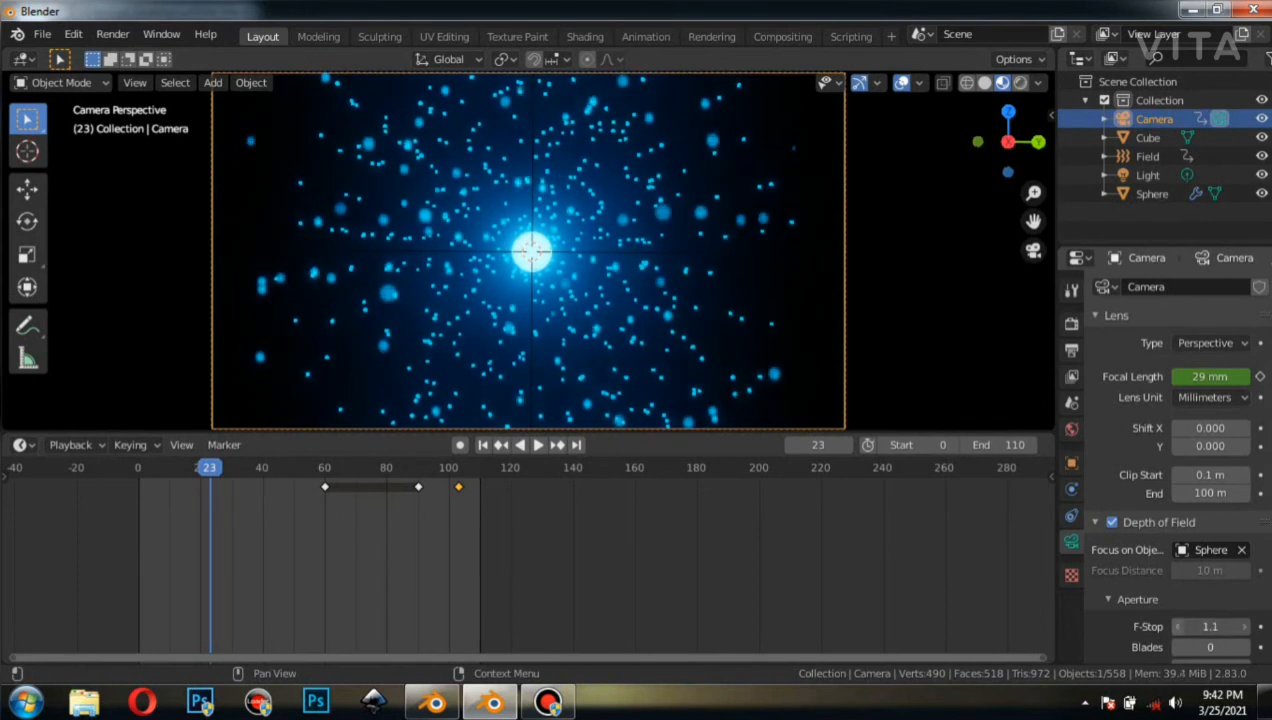
left_click(1177, 627)
left_click(1177, 627)
left_click(1177, 627)
left_click(1177, 627)
left_click(1177, 627)
left_click(1177, 627)
left_click(1177, 627)
left_click(1177, 627)
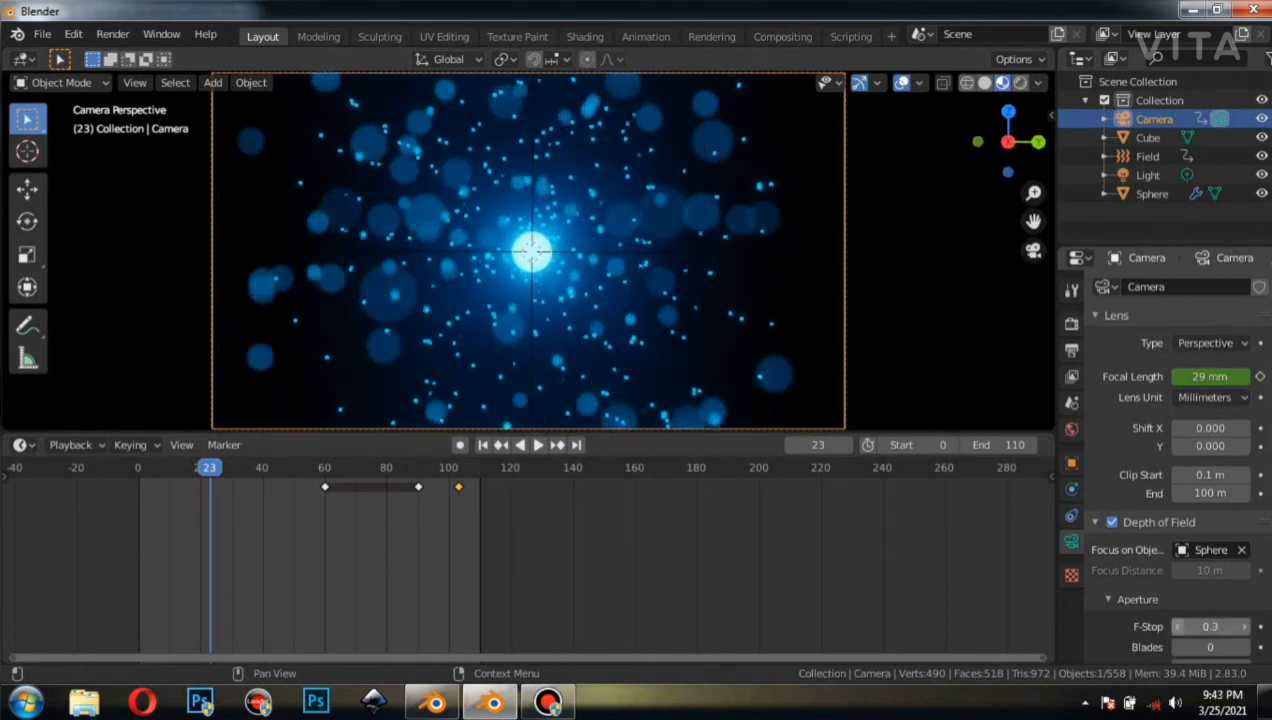